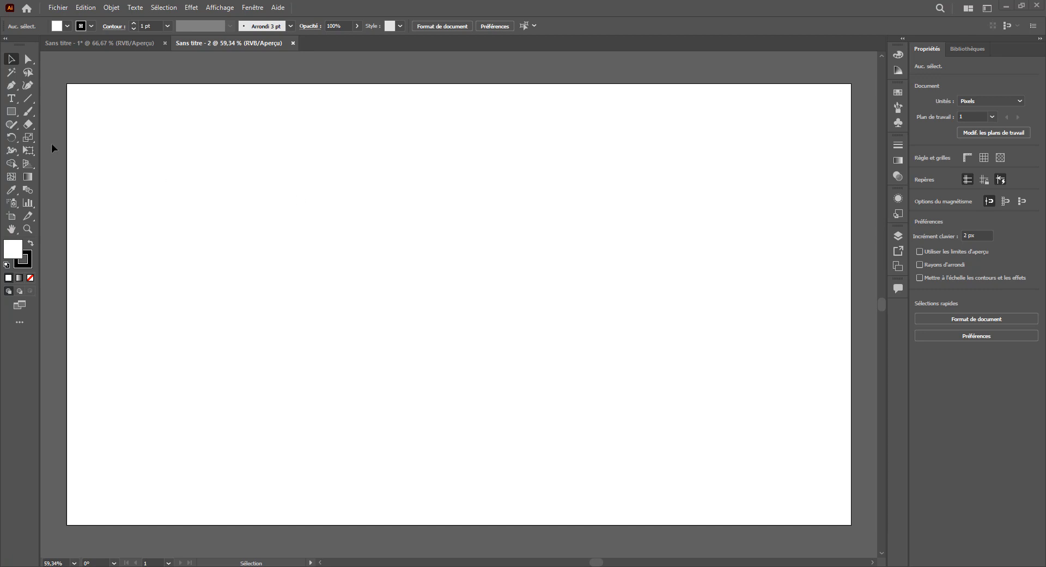
- Add a "Lorem ipsum" placeholder text, scale it up to about 205 pt and place it in the artboard's upper half
{"action": "left_click", "coordinate": [11, 98]}
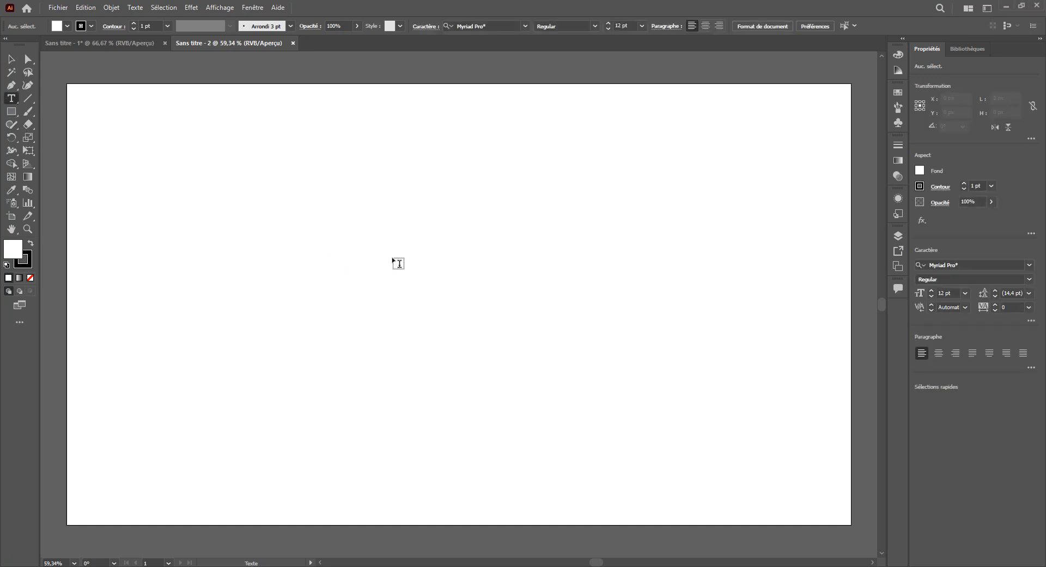
{"action": "left_click", "coordinate": [433, 263]}
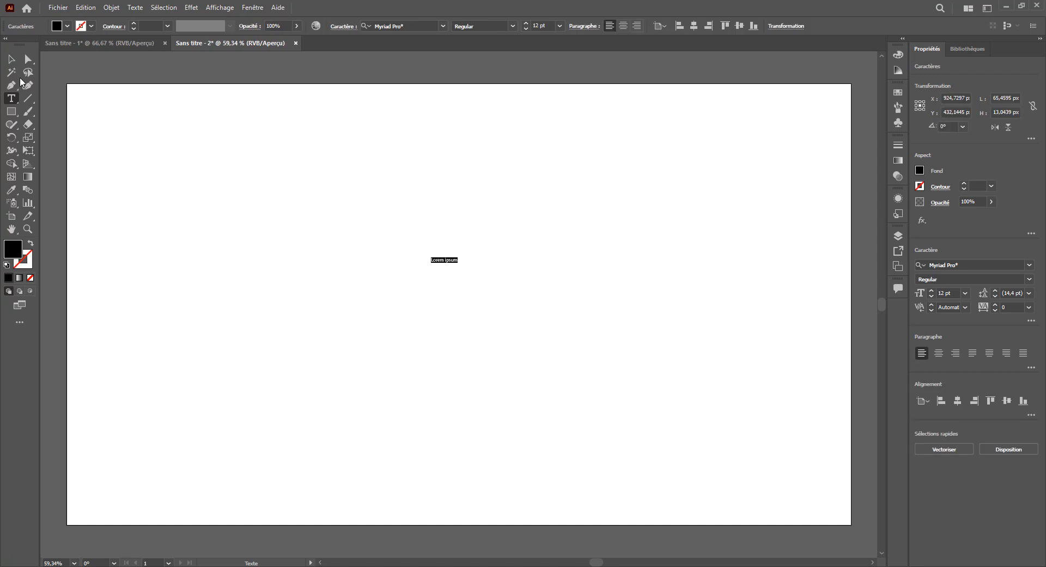
{"action": "left_click", "coordinate": [11, 58]}
{"action": "left_click_drag", "start_coordinate": [458, 263], "coordinate": [685, 334]}
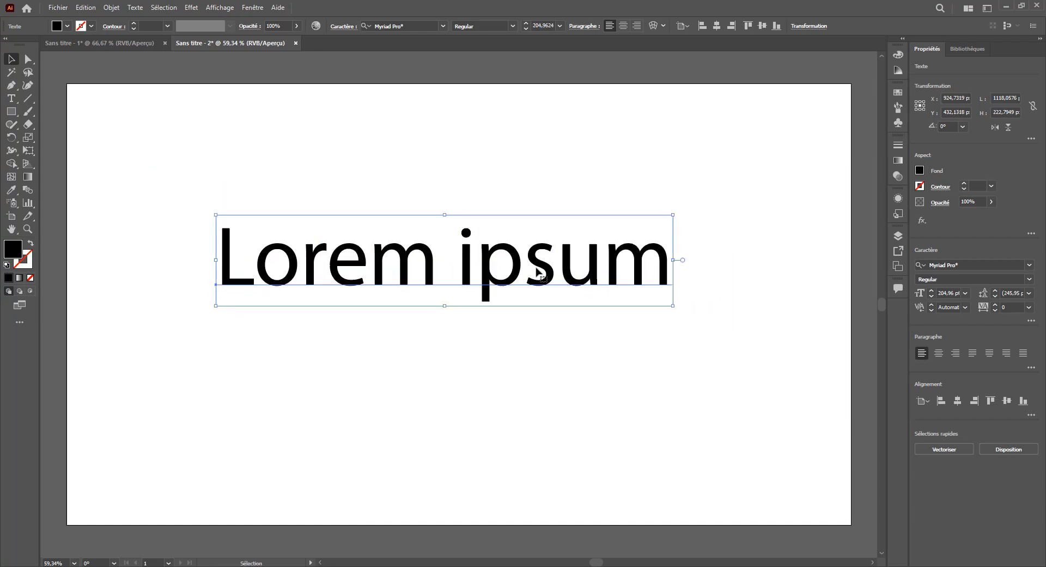
{"action": "left_click_drag", "start_coordinate": [537, 269], "coordinate": [551, 249]}
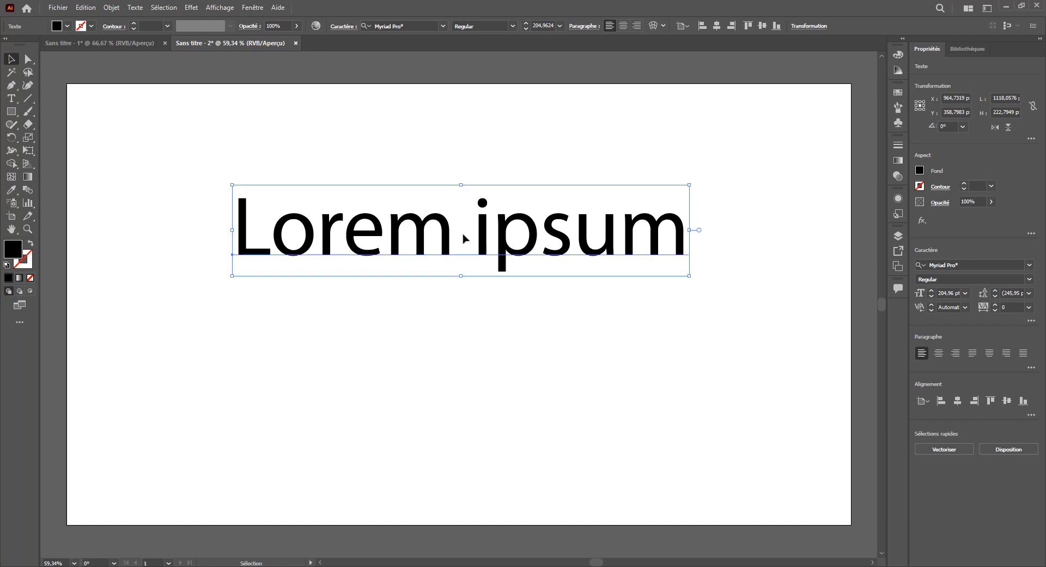
{"action": "left_click_drag", "start_coordinate": [465, 238], "coordinate": [466, 199]}
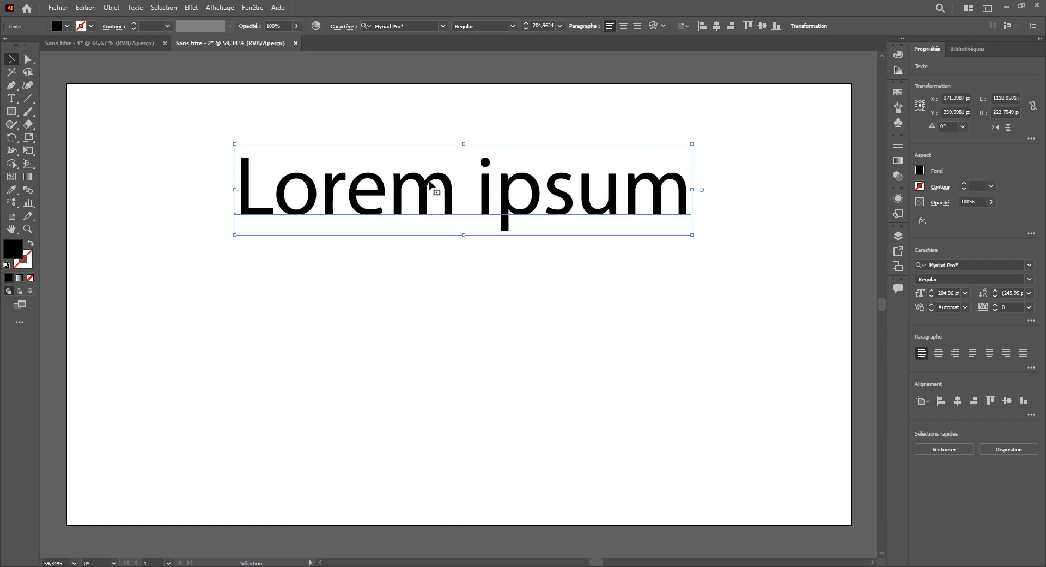
- Set the font of the Lorem ipsum text to Nunito Bold
{"action": "left_click", "coordinate": [430, 28]}
{"action": "type", "text": "nunitp"}
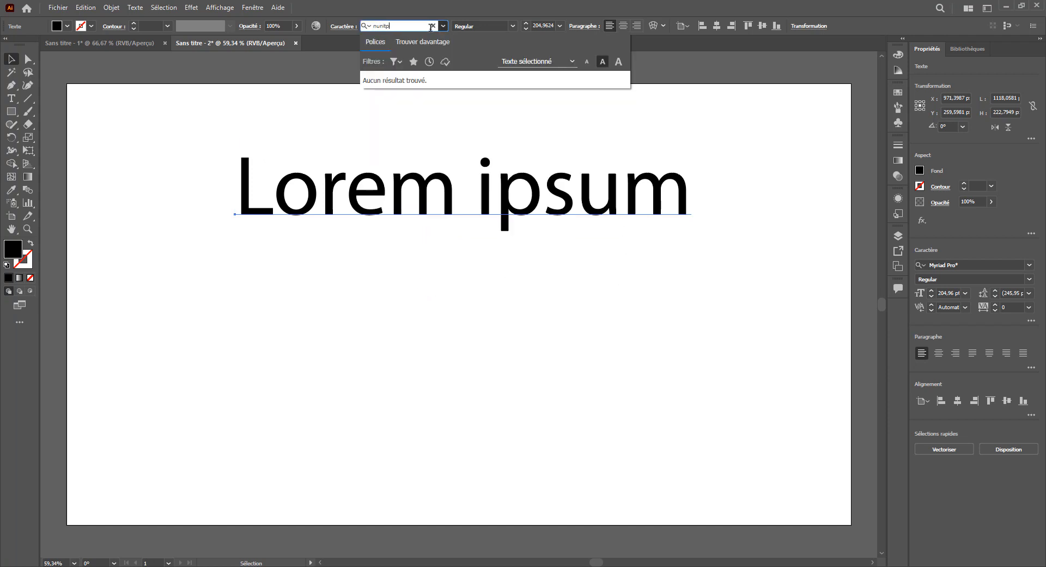
{"action": "key", "text": "BackSpace"}
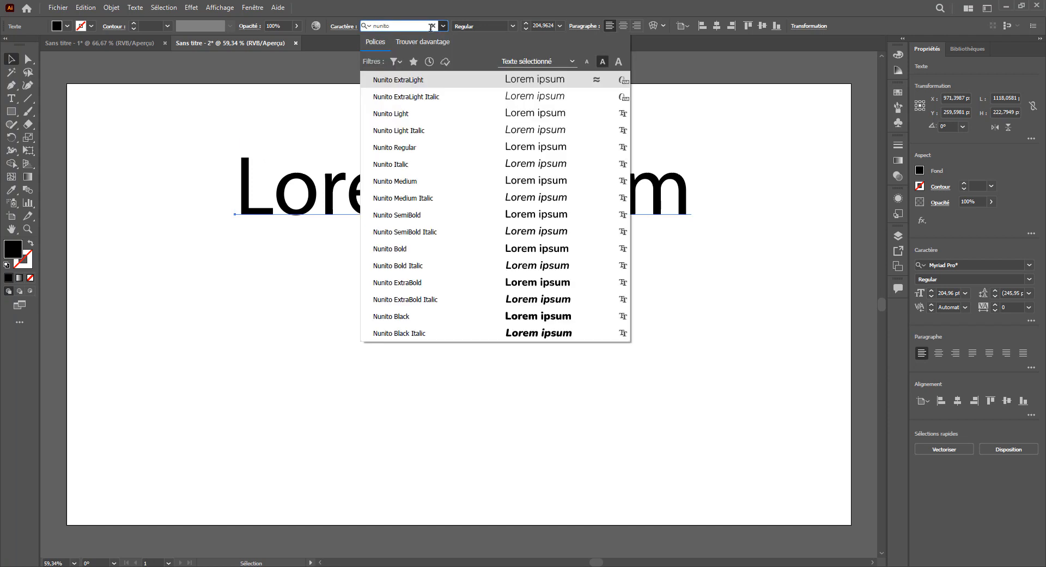
{"action": "left_click", "coordinate": [402, 255]}
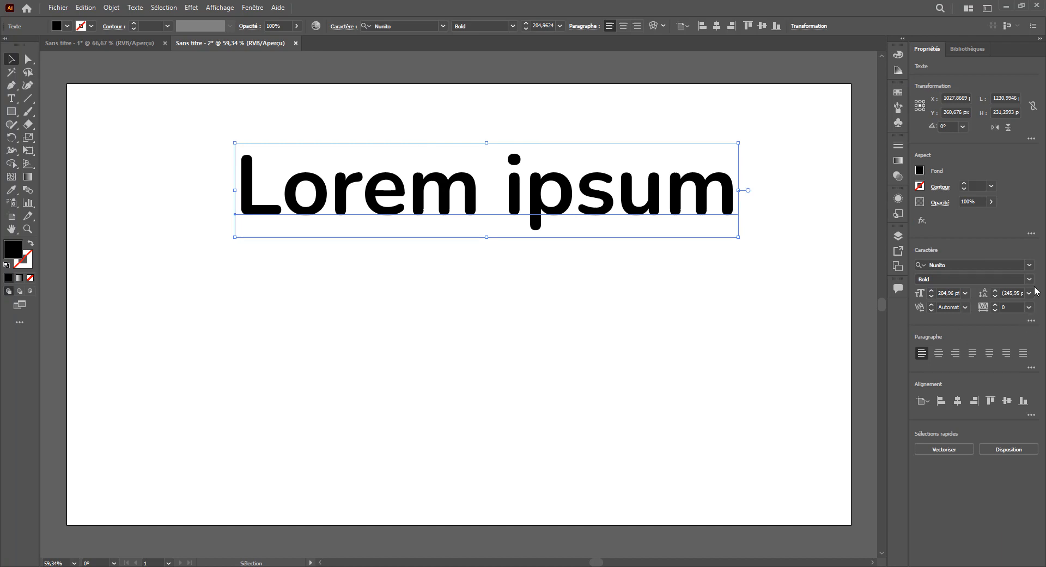
- Tighten the text's tracking to -50 and scale it down to about 185 pt, closer to the artboard's upper edge
{"action": "left_click", "coordinate": [1030, 308]}
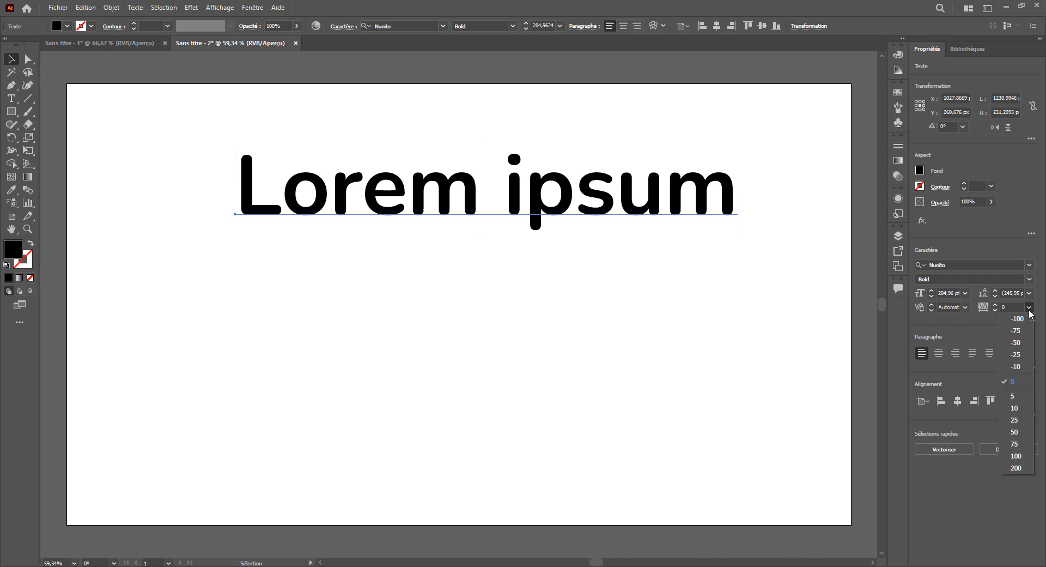
{"action": "left_click", "coordinate": [1019, 349]}
{"action": "left_click", "coordinate": [563, 267]}
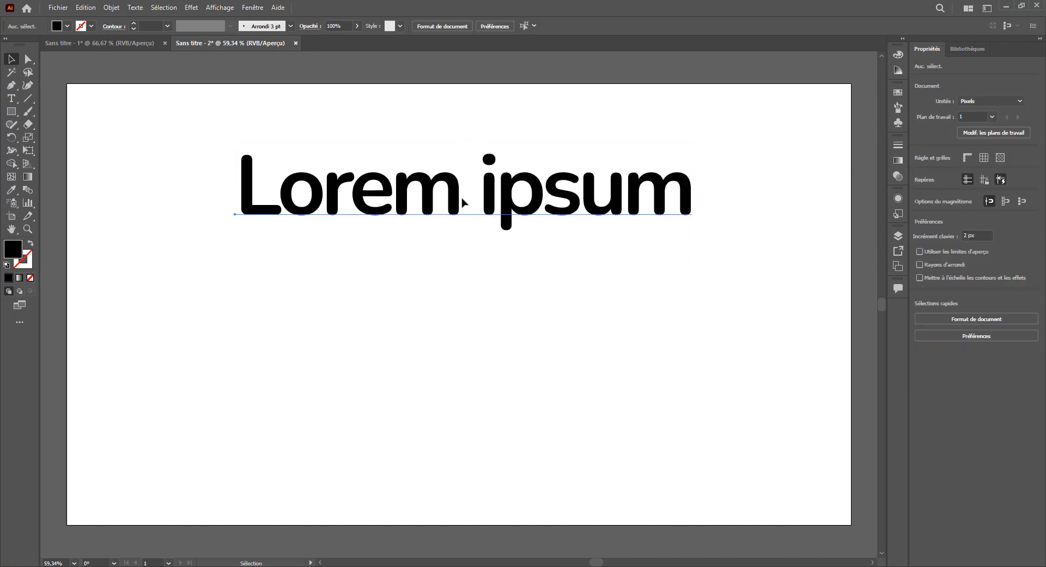
{"action": "left_click_drag", "start_coordinate": [462, 203], "coordinate": [464, 171]}
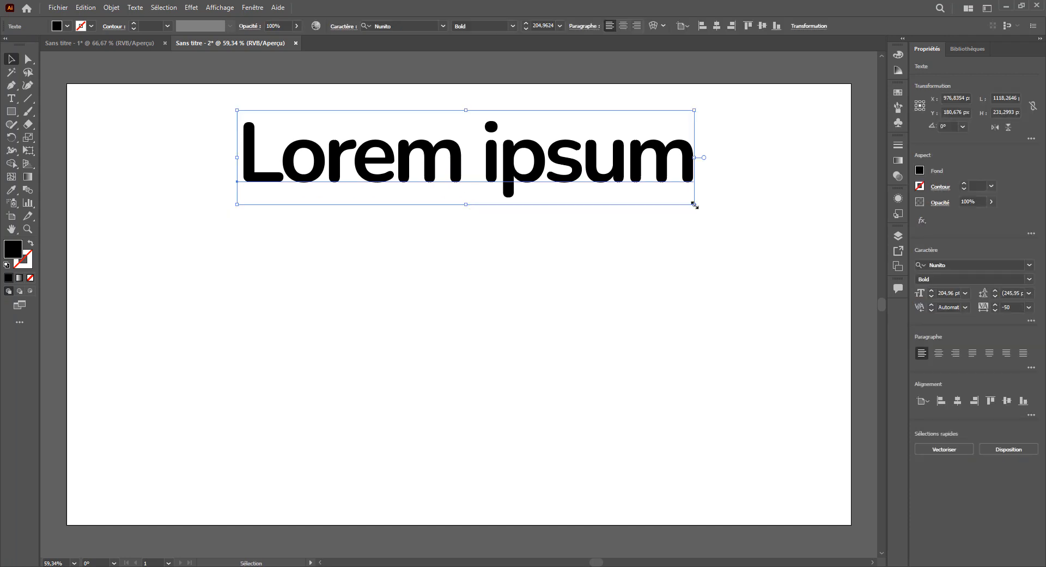
{"action": "left_click_drag", "start_coordinate": [694, 204], "coordinate": [683, 200]}
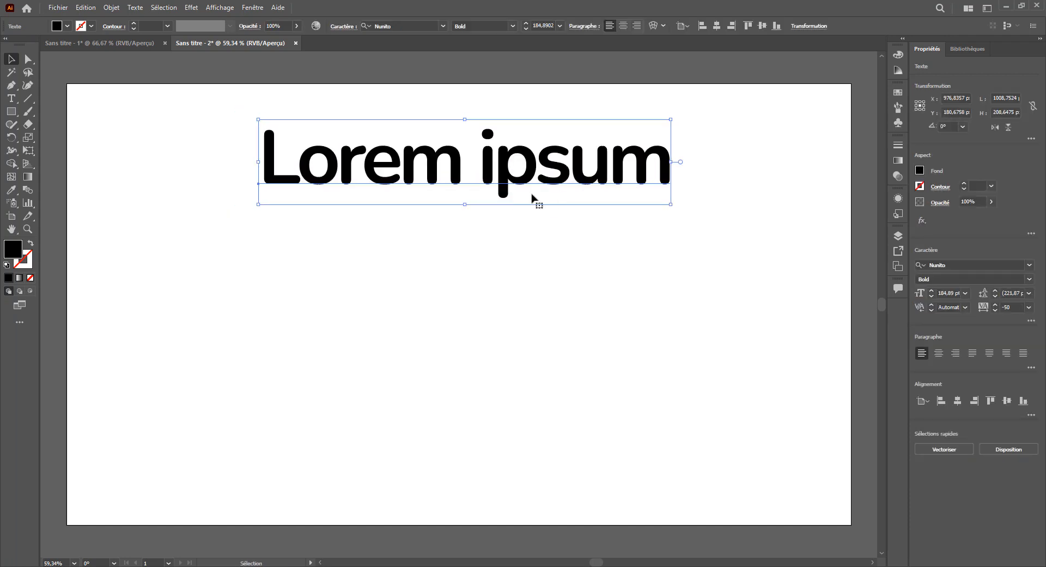
- Convert the Lorem ipsum text to outlines
{"action": "right_click", "coordinate": [461, 162]}
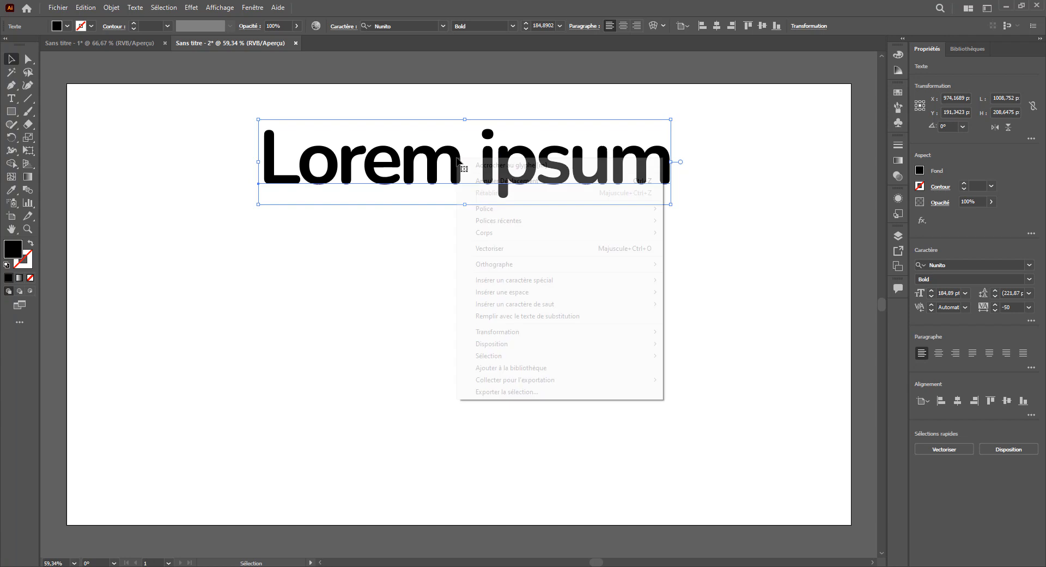
{"action": "left_click", "coordinate": [497, 250]}
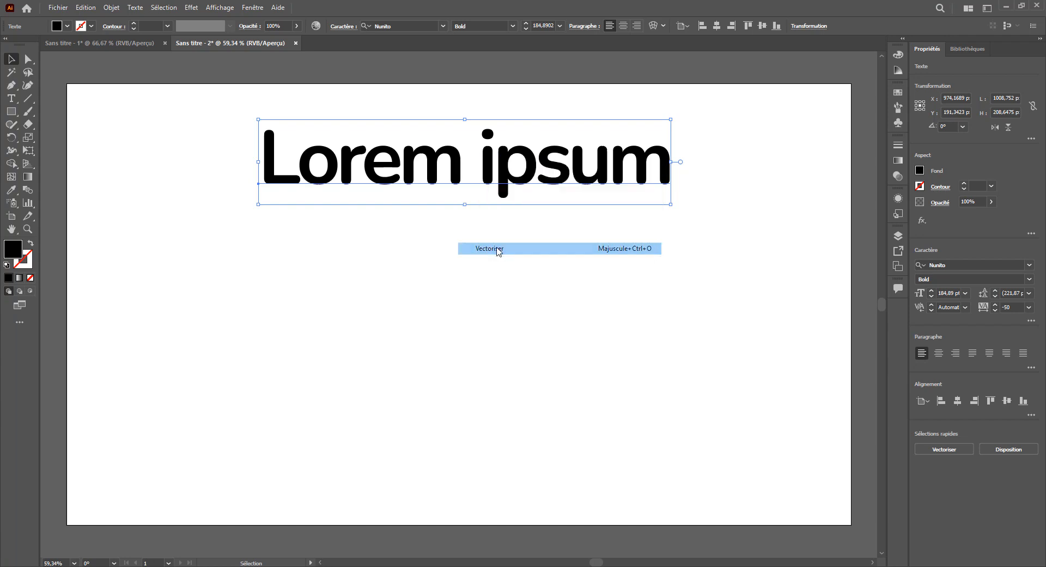
{"action": "left_click", "coordinate": [414, 254]}
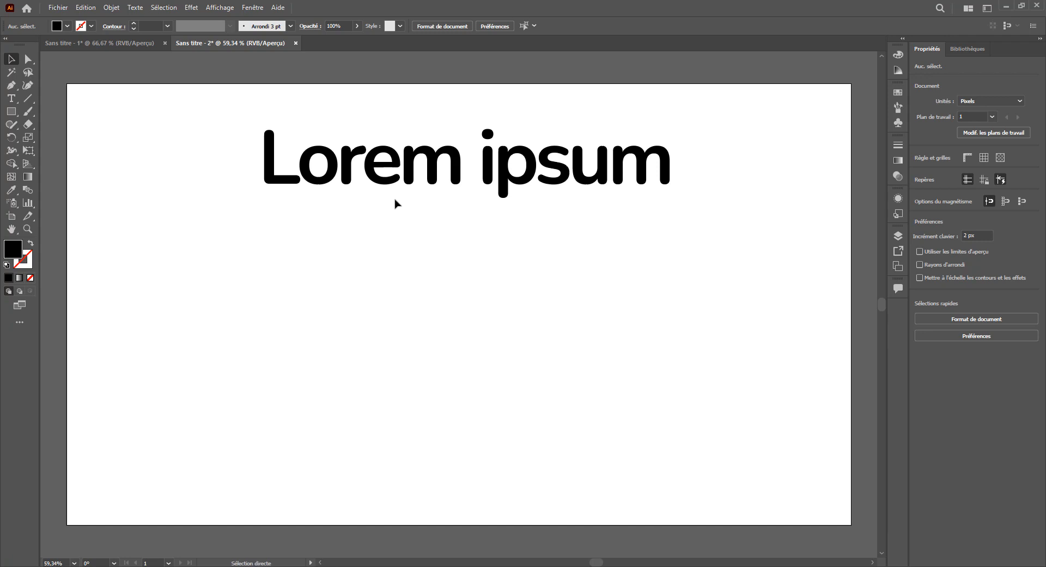
- Draw a rectangle about 1065 by 151 px over the lower part of the letters, extending beyond both ends of the text
{"action": "key", "text": "ctrl+plus"}
{"action": "left_click_drag", "start_coordinate": [413, 211], "coordinate": [426, 269]}
{"action": "key", "text": "ctrl+plus"}
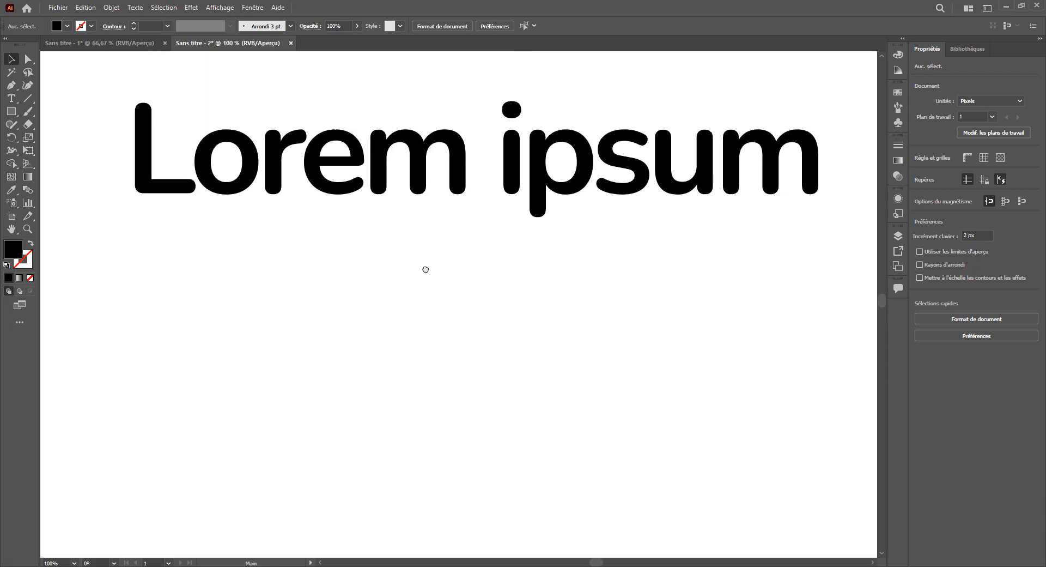
{"action": "left_click", "coordinate": [10, 112]}
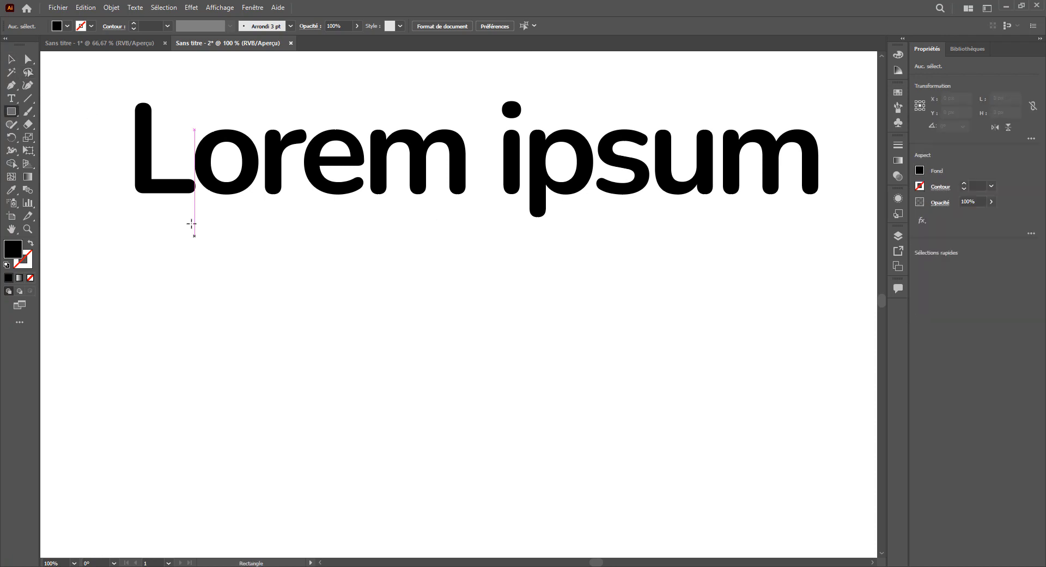
{"action": "left_click_drag", "start_coordinate": [115, 276], "coordinate": [849, 171]}
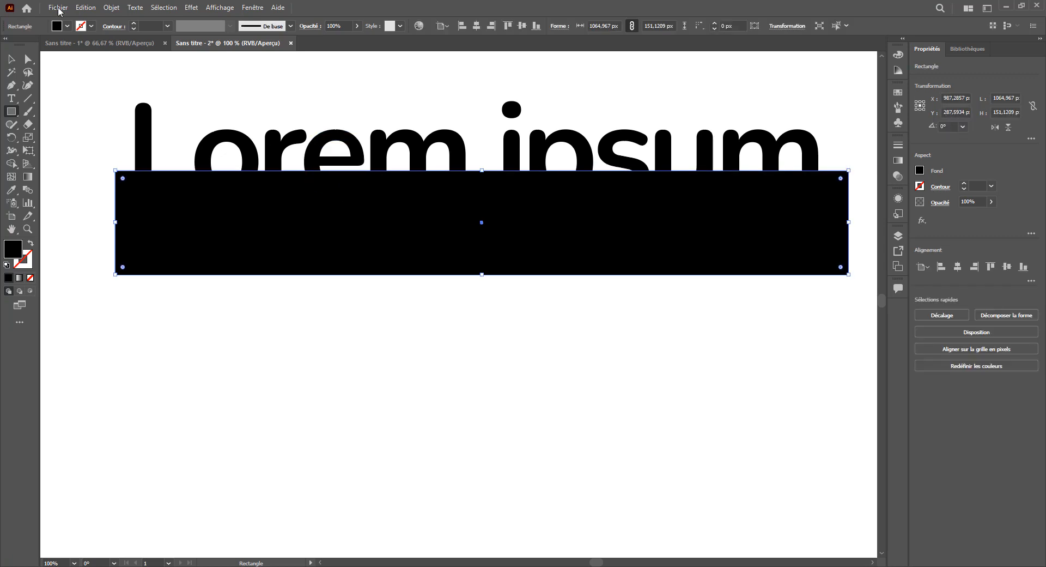
- Fill the rectangle over the letters with red and deselect it
{"action": "left_click", "coordinate": [56, 26]}
{"action": "left_click", "coordinate": [38, 44]}
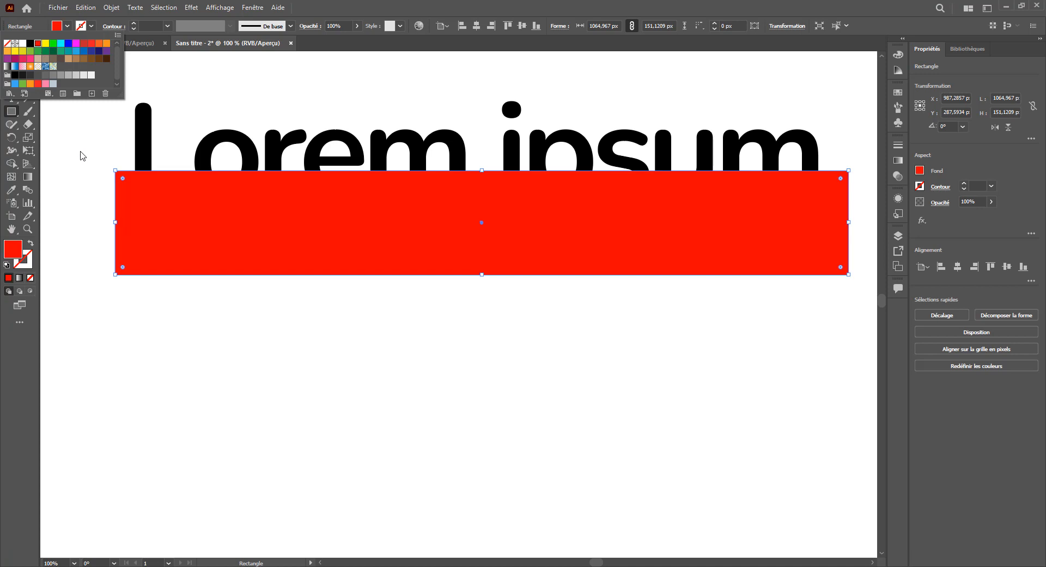
{"action": "left_click", "coordinate": [87, 147]}
{"action": "left_click", "coordinate": [543, 308]}
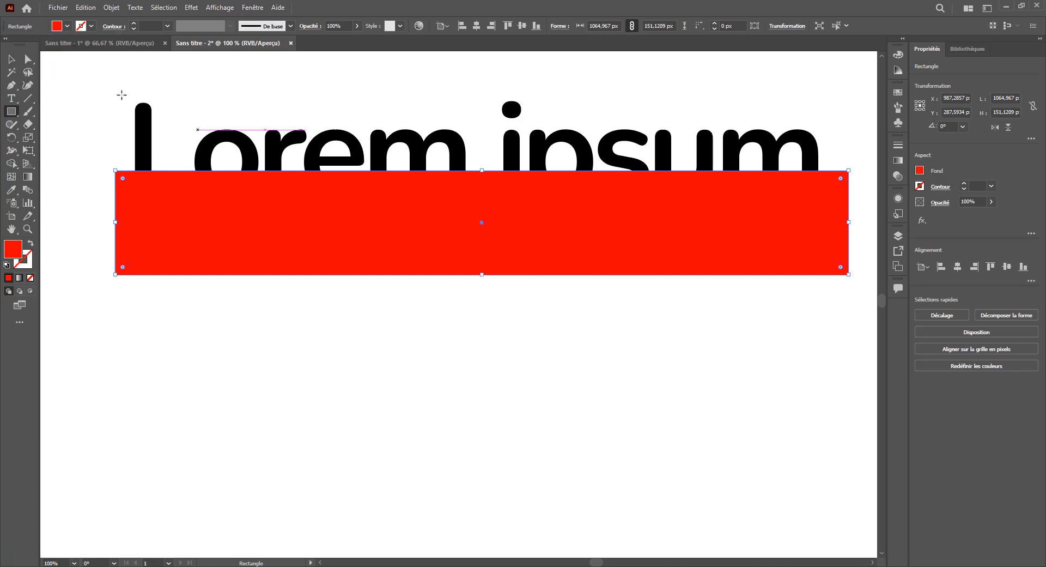
{"action": "key", "text": "v"}
{"action": "left_click", "coordinate": [111, 144]}
{"action": "left_click", "coordinate": [369, 194]}
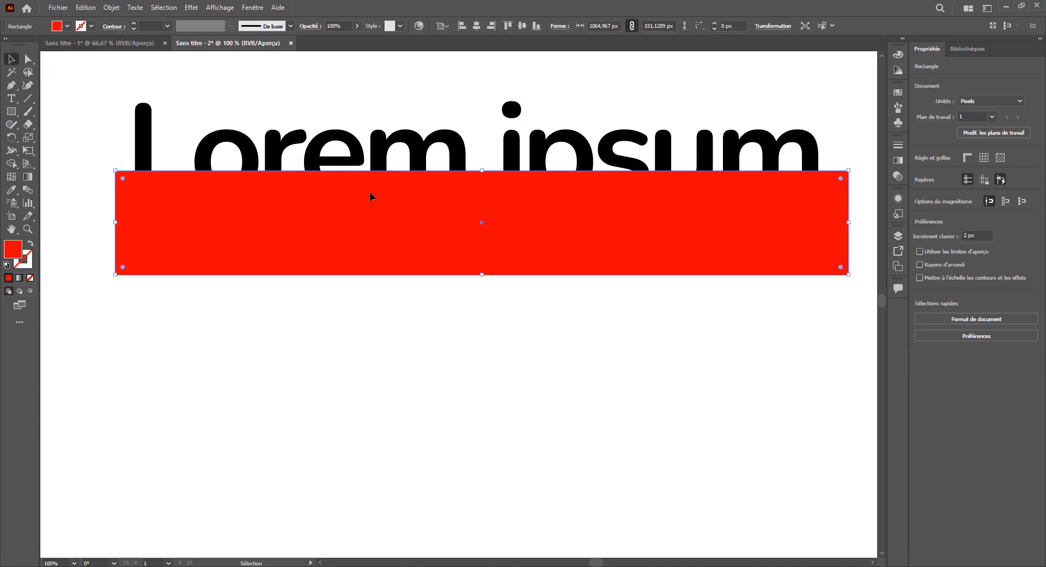
{"action": "left_click", "coordinate": [402, 310]}
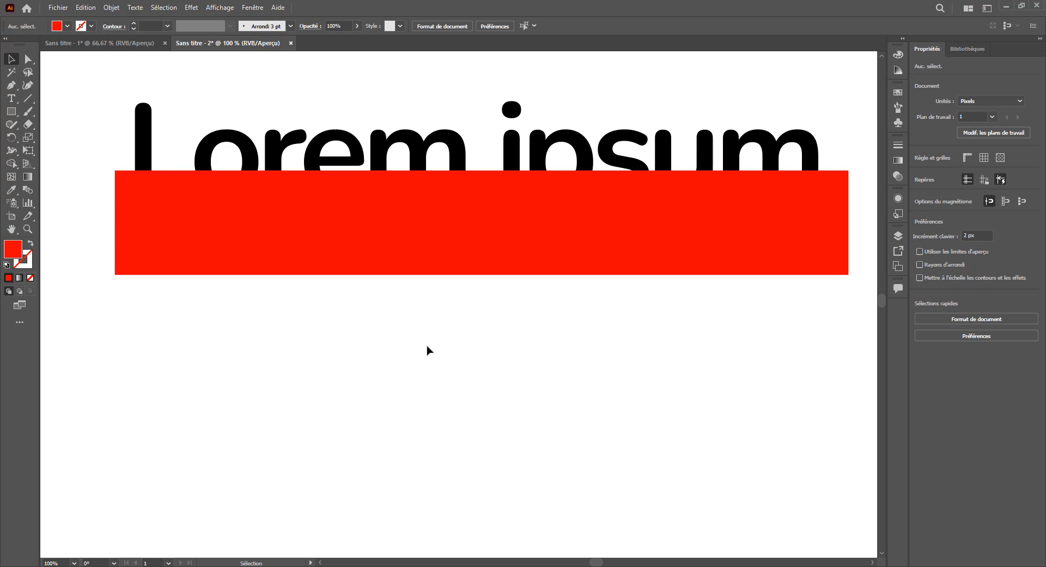
- Duplicate the outlined text together with its red rectangle straight below the originals
{"action": "left_click", "coordinate": [464, 159]}
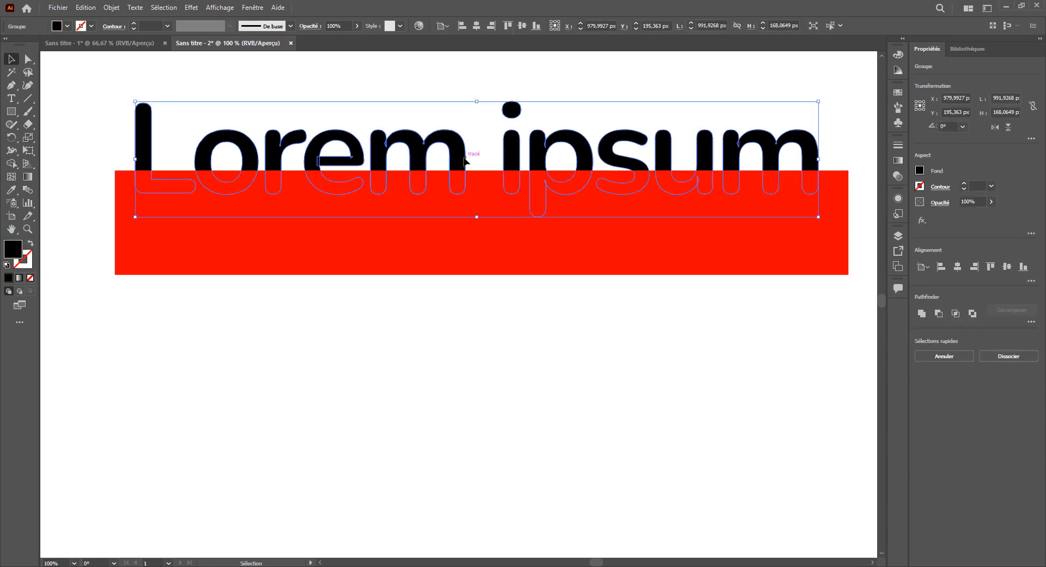
{"action": "left_click", "coordinate": [660, 168], "text": "shift"}
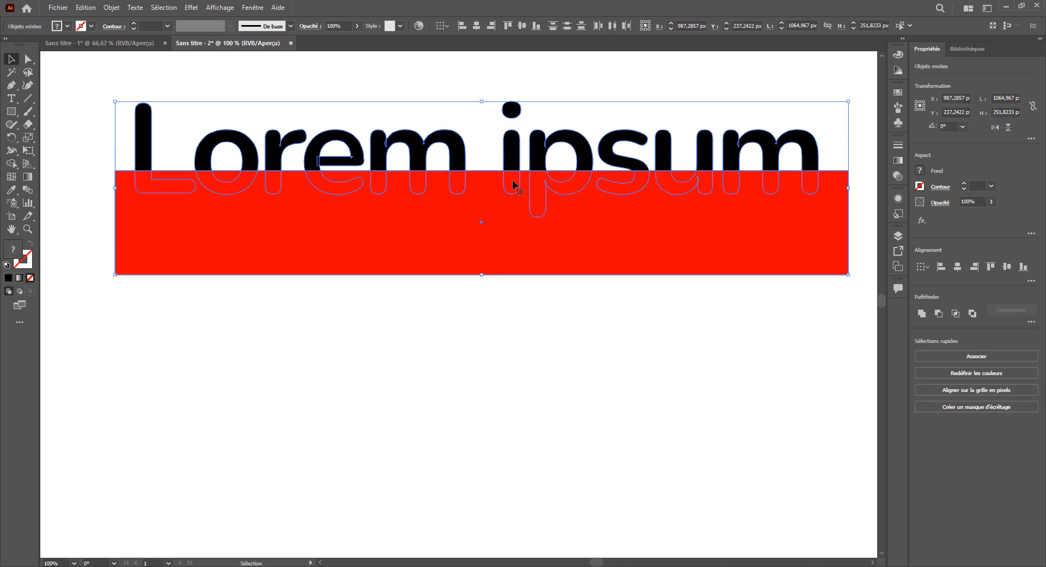
{"action": "left_click_drag", "start_coordinate": [516, 157], "coordinate": [510, 370]}
{"action": "left_click", "coordinate": [179, 298]}
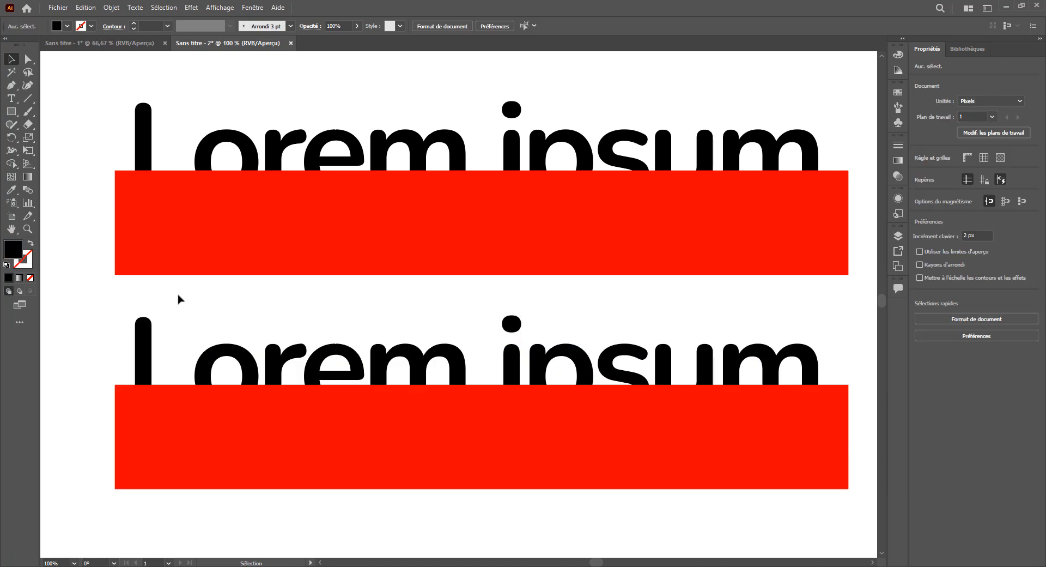
- Turn the upper outlined text group into a compound path
{"action": "left_click", "coordinate": [135, 147]}
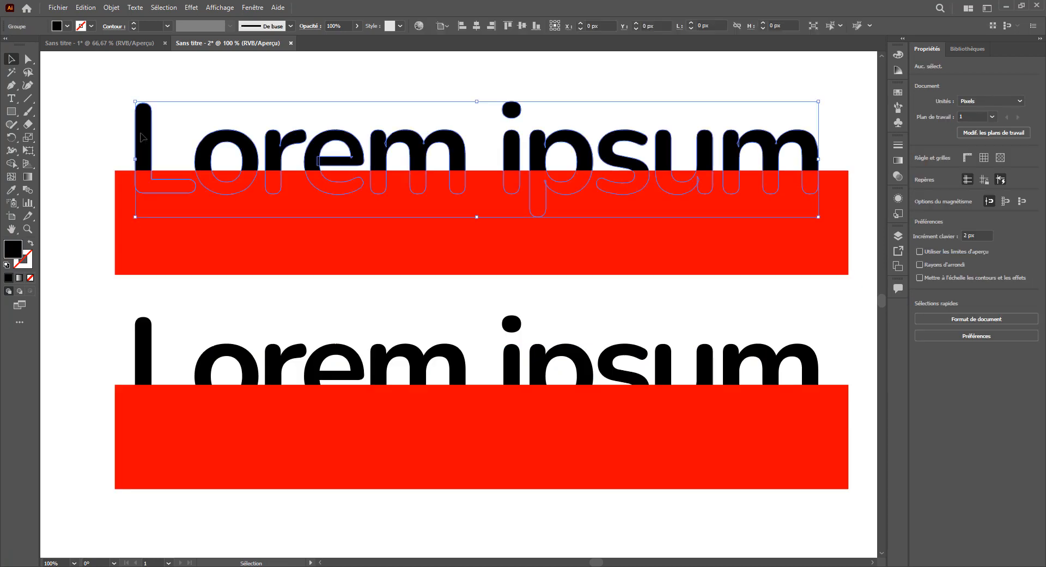
{"action": "left_click", "coordinate": [111, 8]}
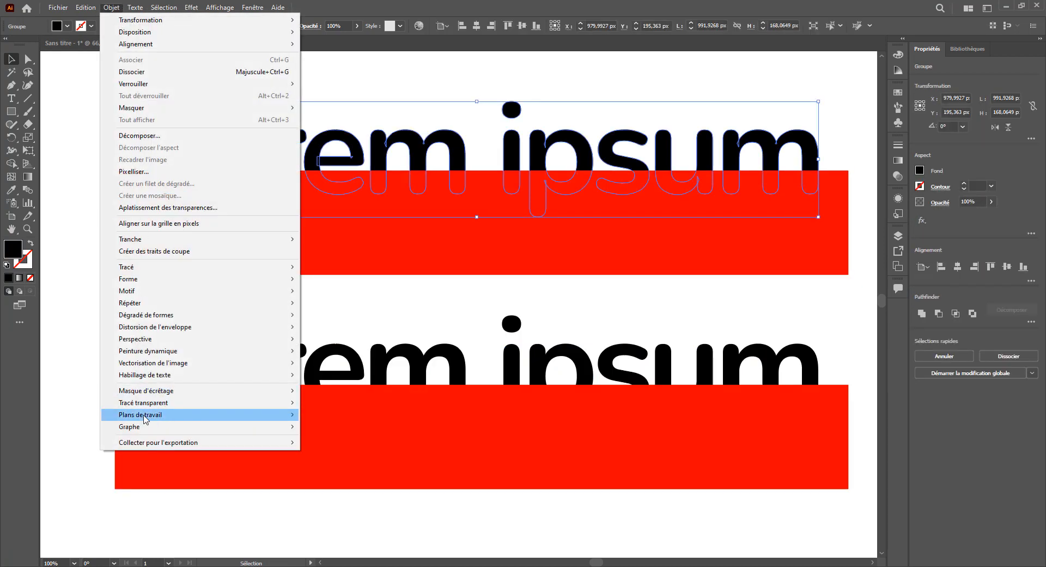
{"action": "left_click", "coordinate": [322, 402]}
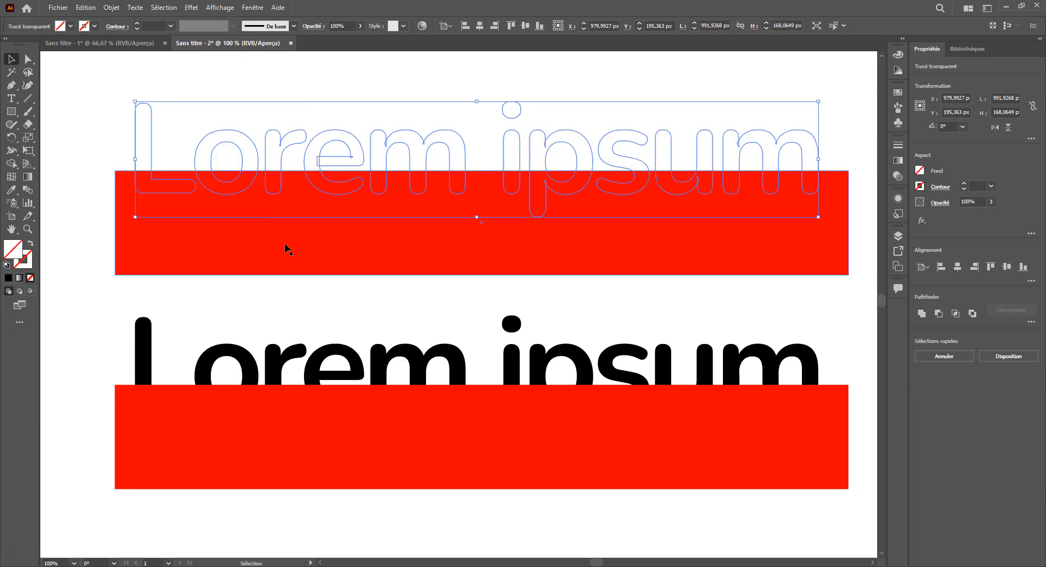
- Cut the upper red rectangle out of the compound text with the Pathfinder's Minus Front
{"action": "left_click", "coordinate": [149, 230], "text": "shift"}
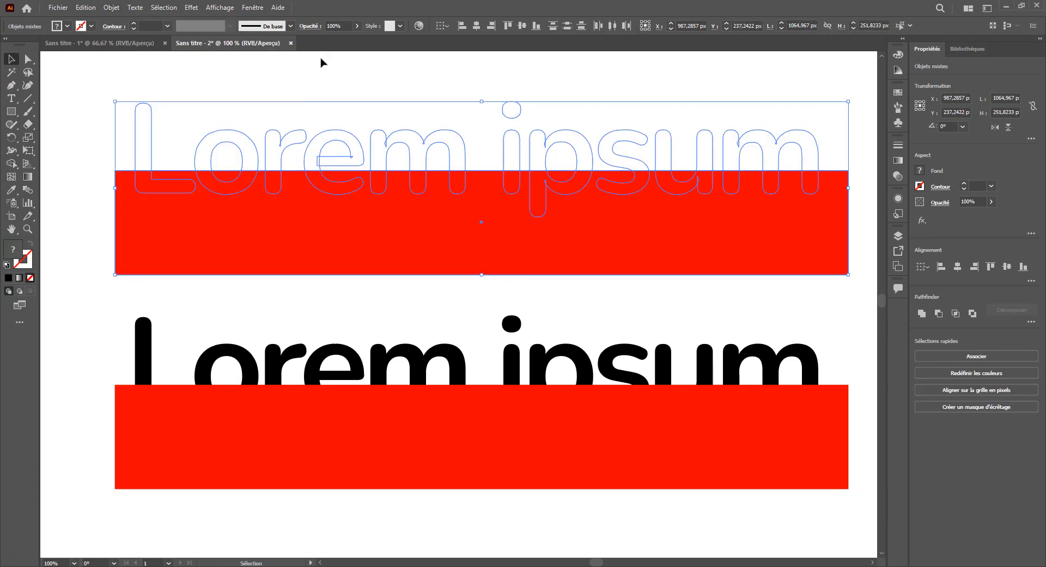
{"action": "left_click", "coordinate": [254, 8]}
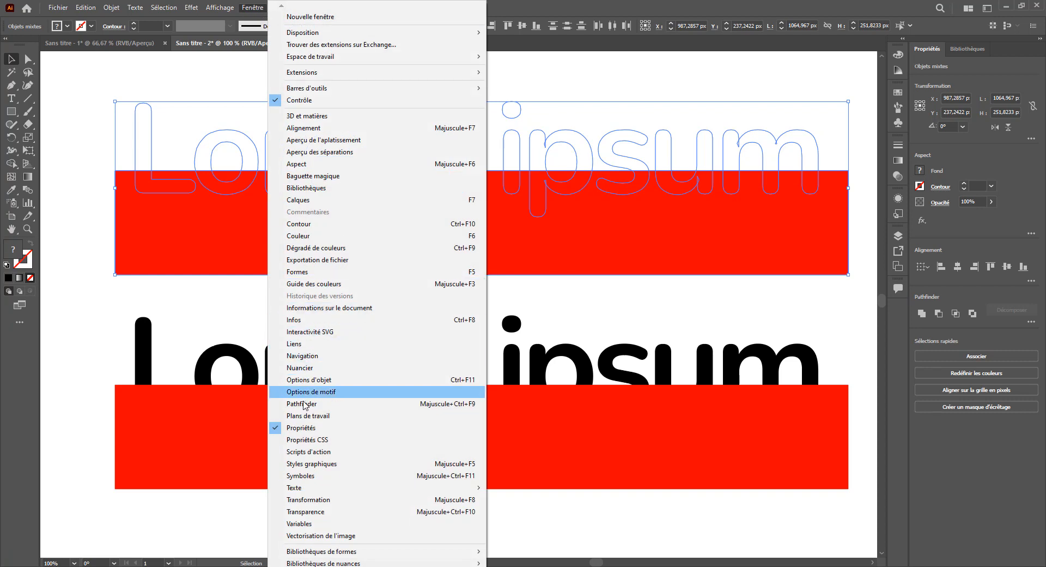
{"action": "left_click", "coordinate": [357, 406]}
{"action": "left_click_drag", "start_coordinate": [527, 107], "coordinate": [738, 179]}
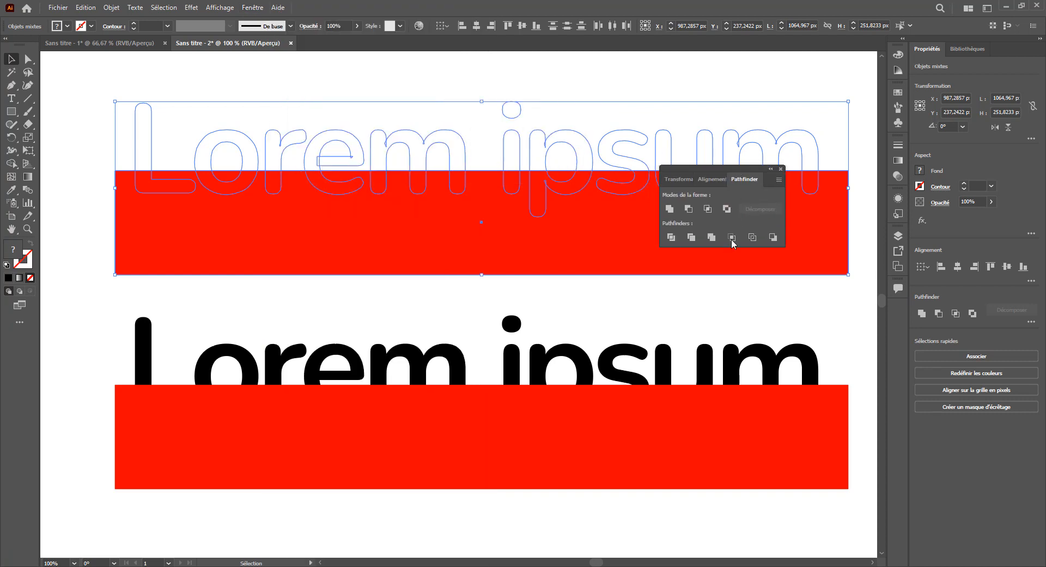
{"action": "left_click", "coordinate": [690, 212]}
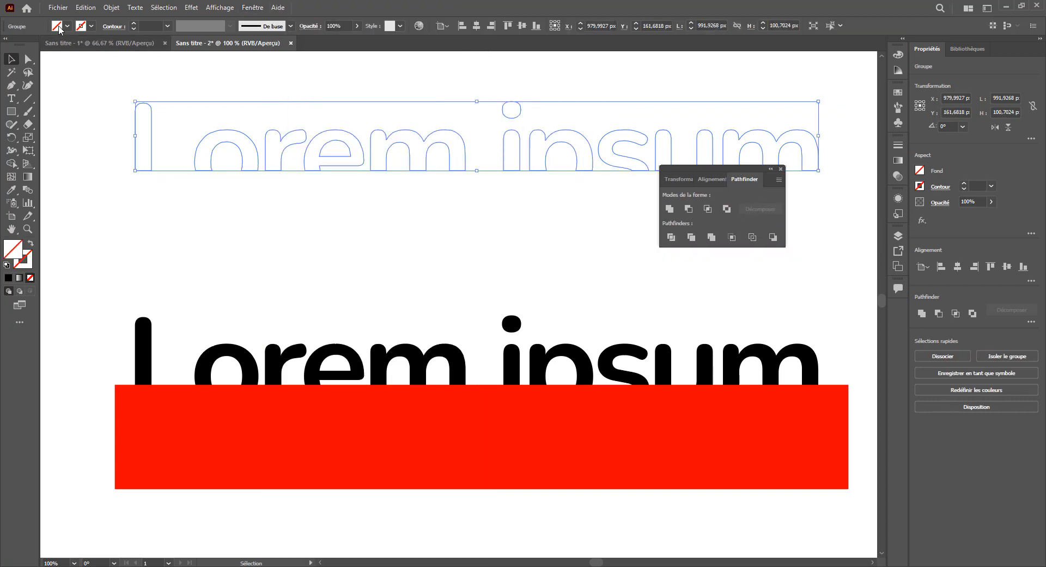
- Fill the cut upper letters with black and deselect them
{"action": "left_click", "coordinate": [59, 27]}
{"action": "left_click", "coordinate": [30, 43]}
{"action": "left_click", "coordinate": [296, 222]}
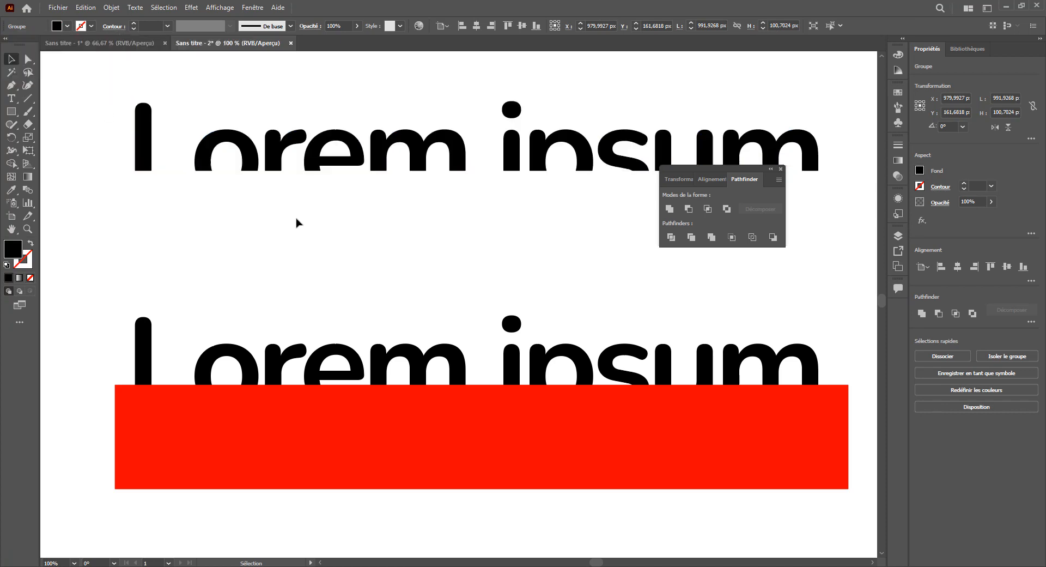
- Turn the lower outlined text group into a compound path
{"action": "left_click_drag", "start_coordinate": [746, 173], "coordinate": [756, 198]}
{"action": "left_click", "coordinate": [352, 370]}
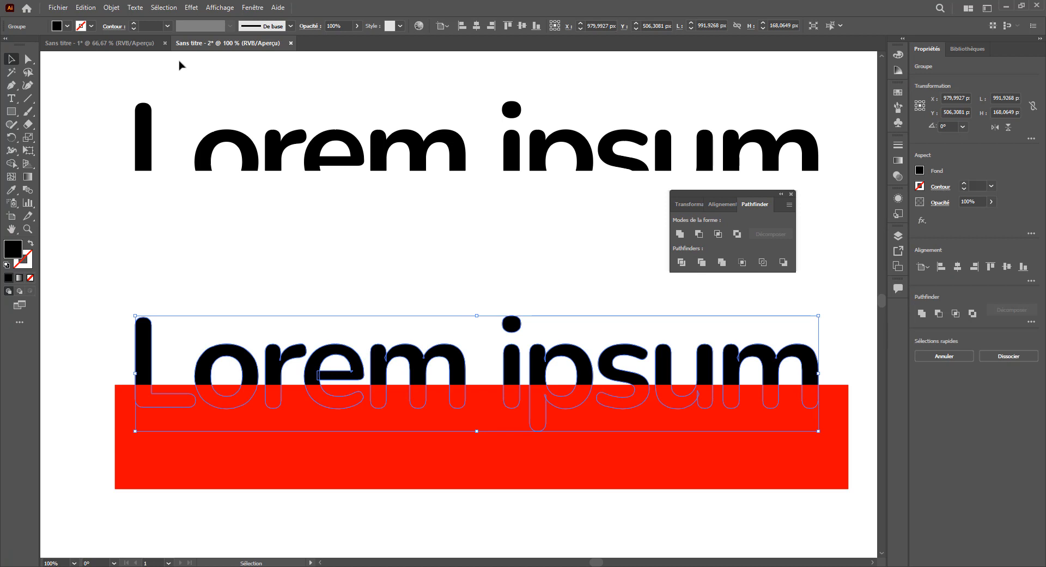
{"action": "left_click", "coordinate": [117, 9]}
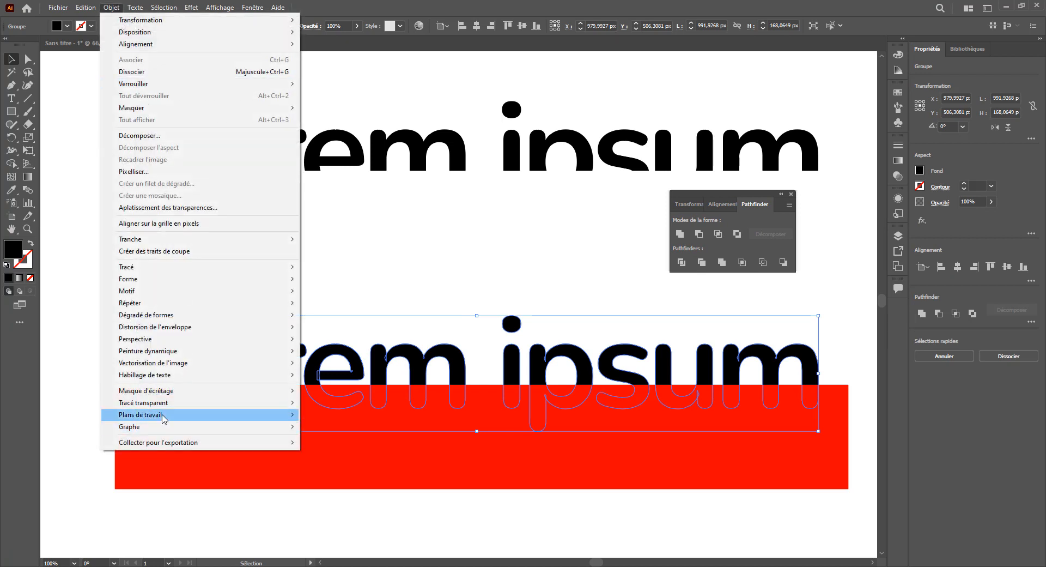
{"action": "mouse_move", "coordinate": [170, 406]}
{"action": "left_click", "coordinate": [325, 404]}
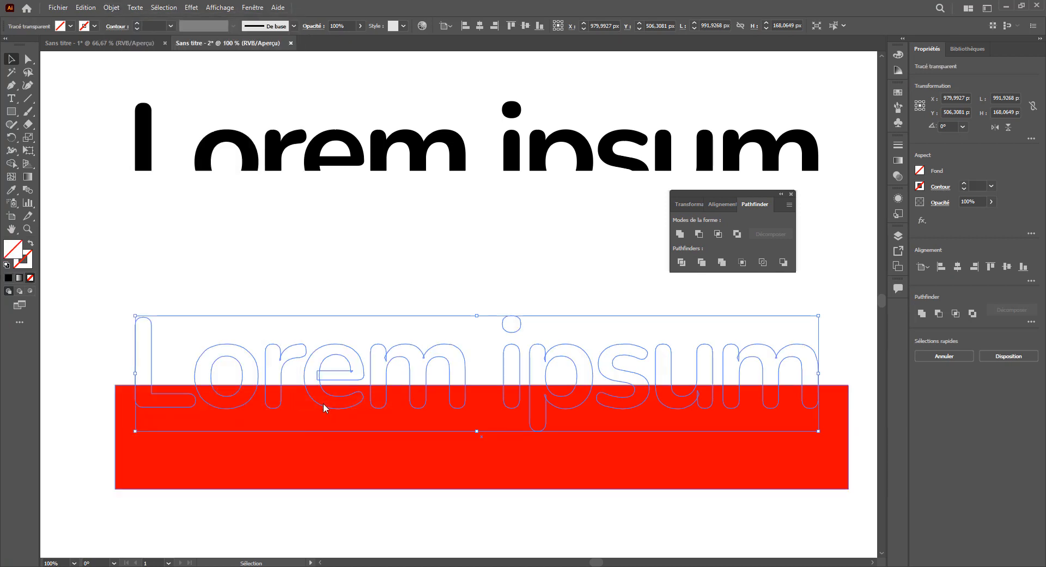
- Intersect the lower compound text with its red rectangle using the Pathfinder and deselect the result
{"action": "left_click", "coordinate": [274, 457], "text": "shift"}
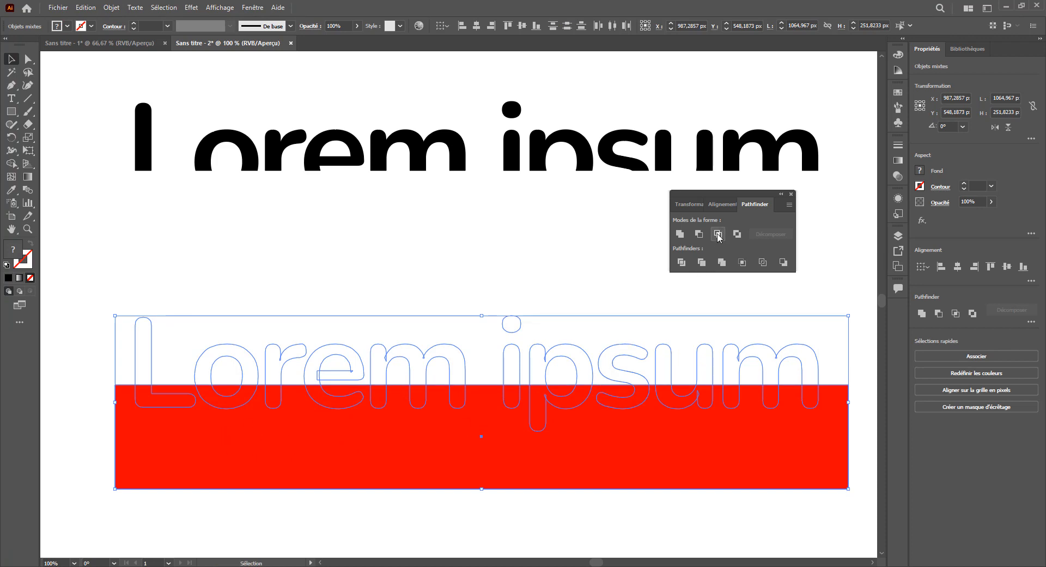
{"action": "left_click", "coordinate": [718, 234]}
{"action": "left_click", "coordinate": [361, 381]}
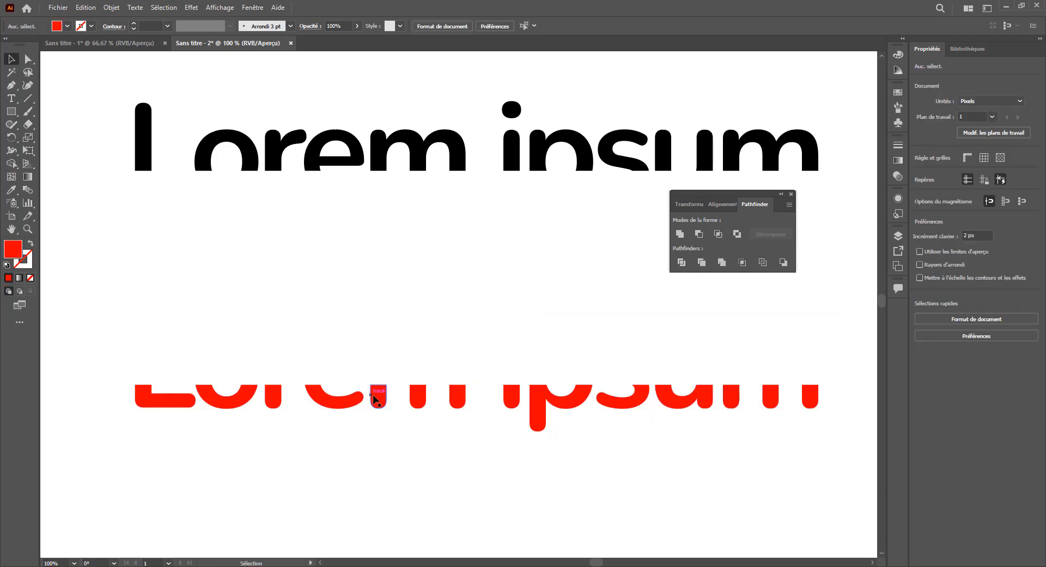
- Fill the remaining lower letter parts with black, deselect them and close the Pathfinder
{"action": "left_click", "coordinate": [374, 400]}
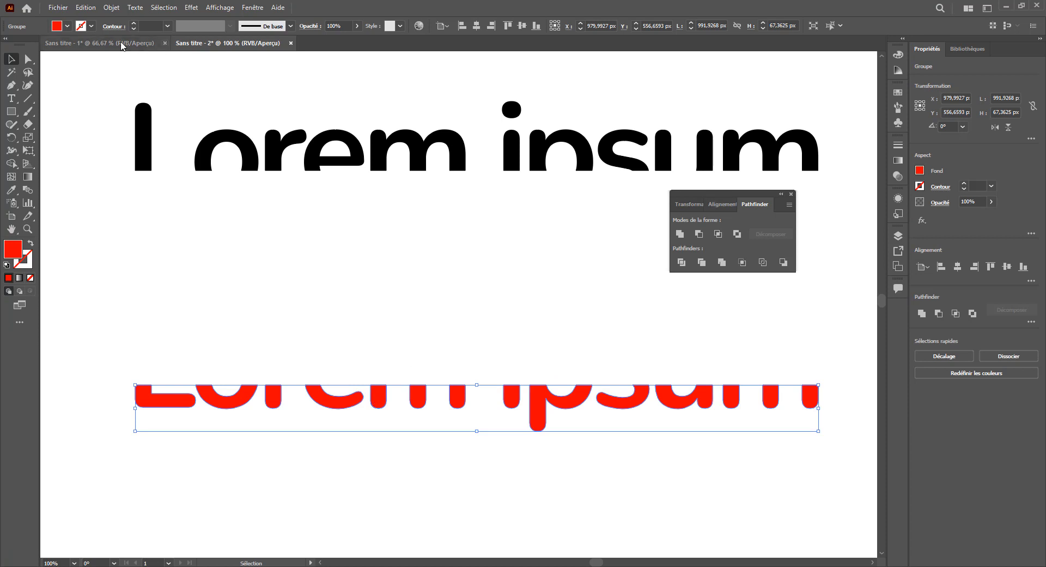
{"action": "left_click", "coordinate": [58, 26]}
{"action": "left_click", "coordinate": [29, 43]}
{"action": "left_click", "coordinate": [296, 303]}
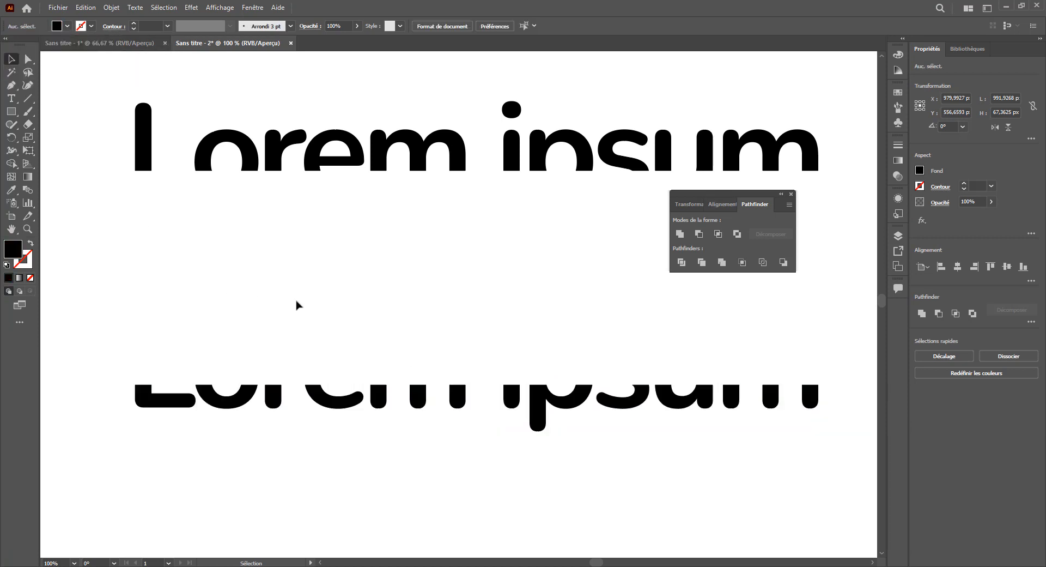
{"action": "left_click", "coordinate": [792, 194]}
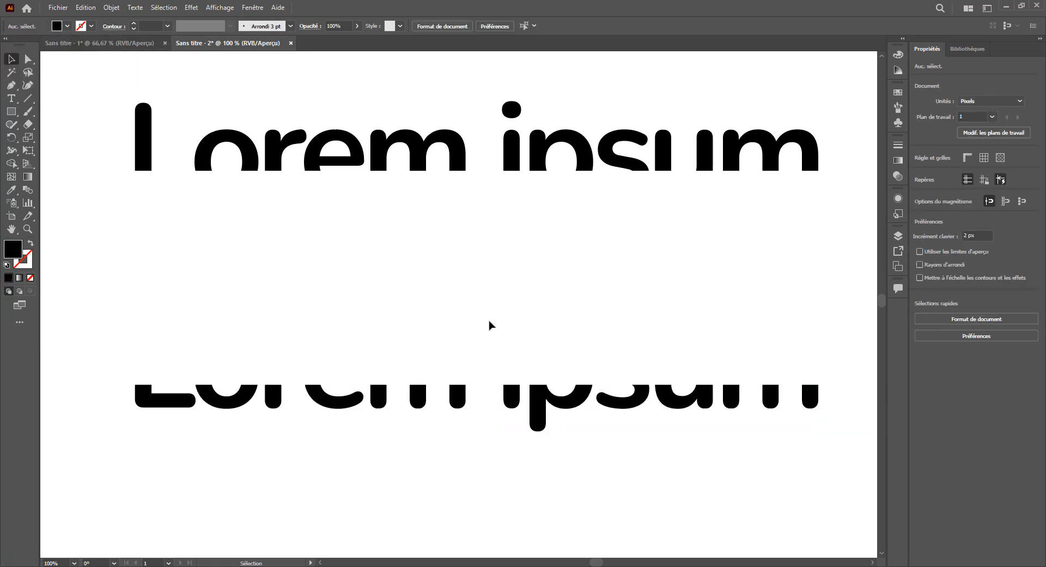
- Move the lower letter parts straight down to a Y position of about 839 px, leaving a tall gap beneath the upper parts
{"action": "key", "text": "ctrl+minus"}
{"action": "scroll", "coordinate": [489, 325], "scroll_direction": "down", "scroll_amount": 2}
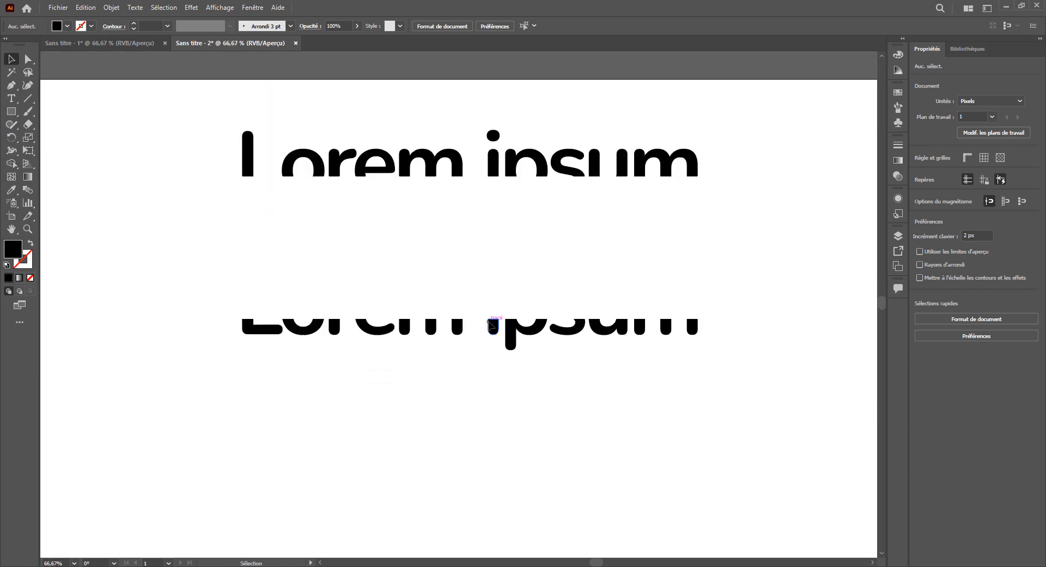
{"action": "left_click_drag", "start_coordinate": [490, 327], "coordinate": [489, 462]}
{"action": "left_click", "coordinate": [496, 390]}
{"action": "scroll", "coordinate": [495, 390], "scroll_direction": "down", "scroll_amount": 1}
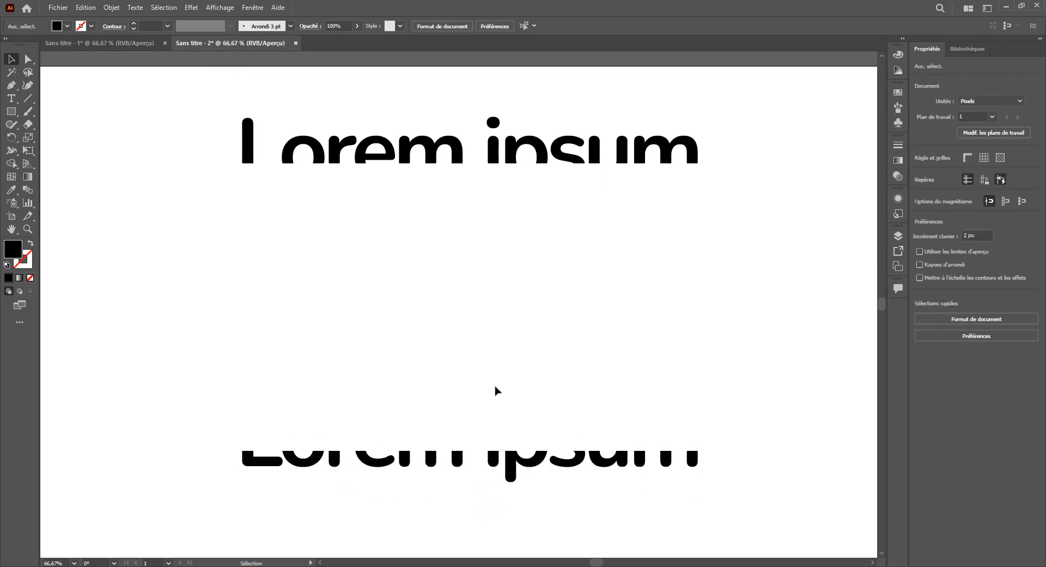
{"action": "scroll", "coordinate": [496, 391], "scroll_direction": "up", "scroll_amount": 2}
{"action": "left_click_drag", "start_coordinate": [510, 504], "coordinate": [510, 492]}
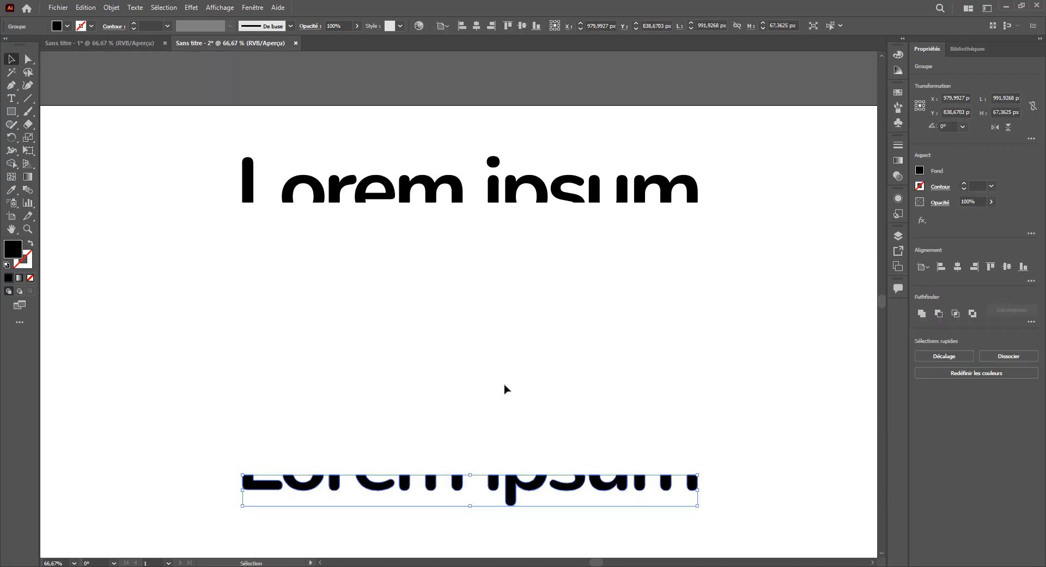
{"action": "left_click", "coordinate": [505, 388]}
{"action": "scroll", "coordinate": [504, 387], "scroll_direction": "down", "scroll_amount": 3}
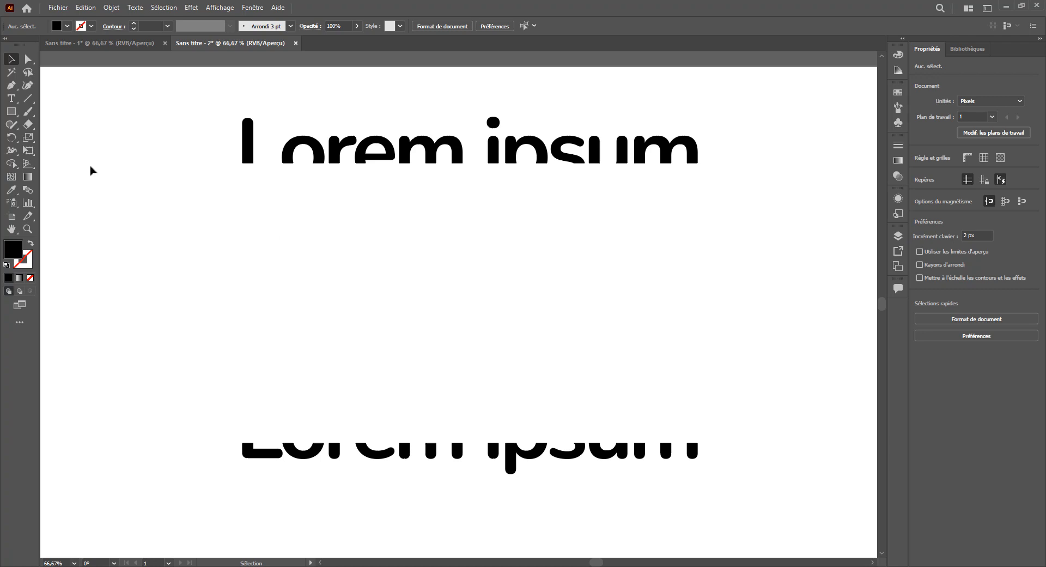
- Draw a black rectangle about 24 by 114 px directly below the upper part of the L, matching its stem width
{"action": "key", "text": "ctrl+plus"}
{"action": "key", "text": "ctrl+plus"}
{"action": "key", "text": "ctrl+plus"}
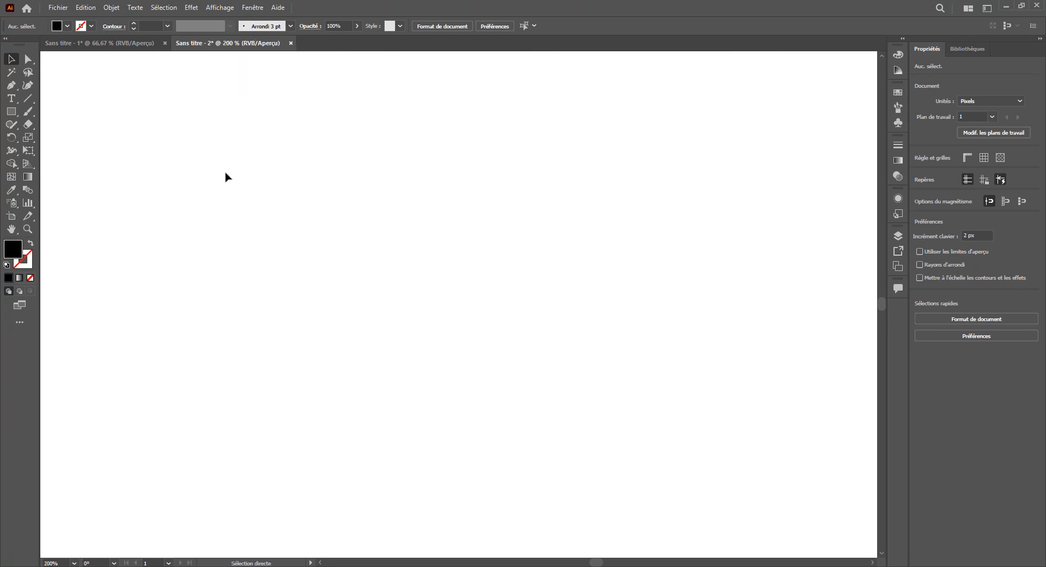
{"action": "left_click_drag", "start_coordinate": [222, 167], "coordinate": [521, 312]}
{"action": "left_click_drag", "start_coordinate": [303, 158], "coordinate": [467, 306]}
{"action": "left_click_drag", "start_coordinate": [405, 243], "coordinate": [536, 295]}
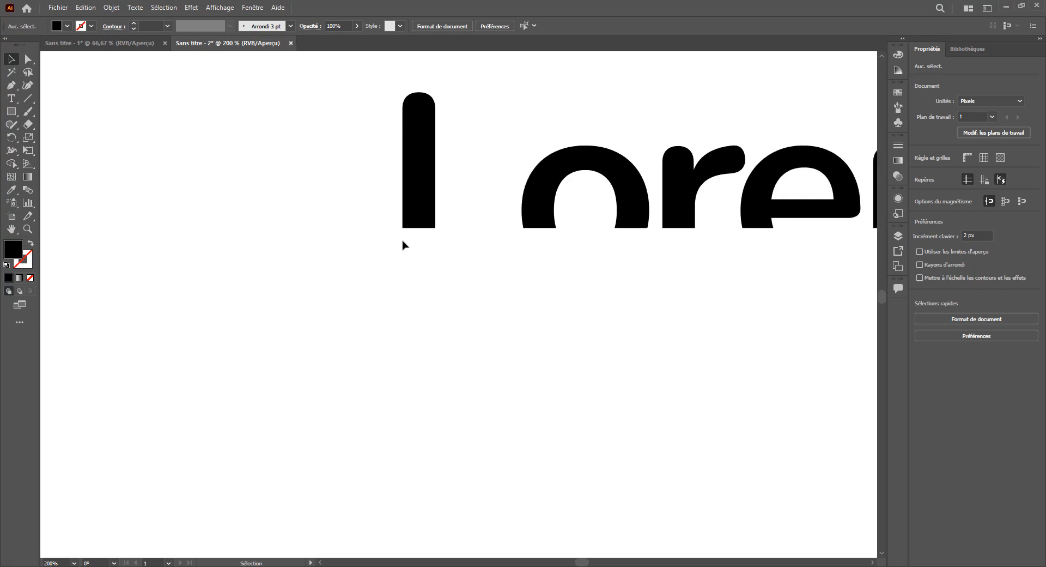
{"action": "key", "text": "m"}
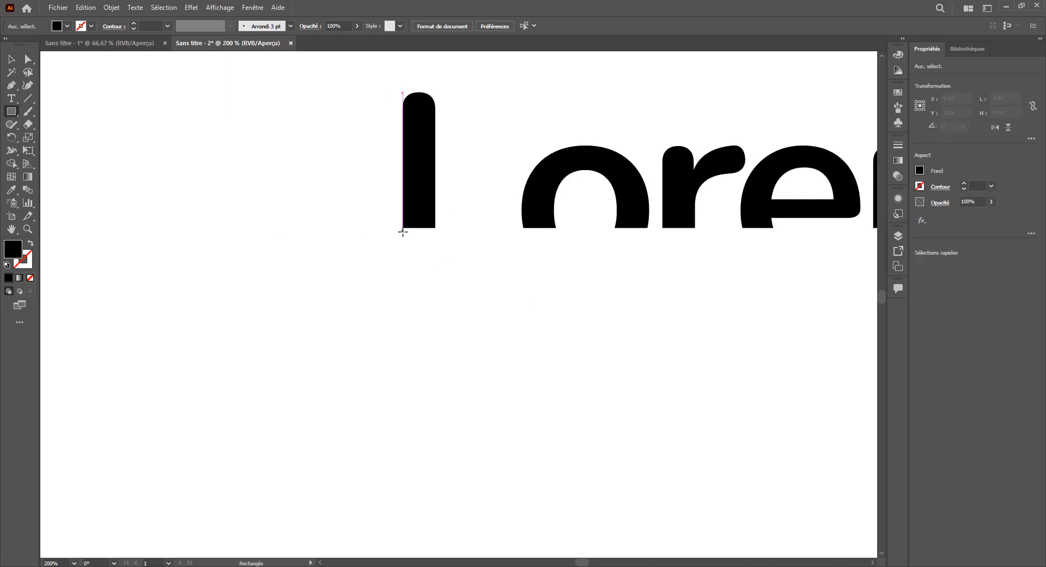
{"action": "left_click_drag", "start_coordinate": [403, 228], "coordinate": [435, 385]}
{"action": "left_click", "coordinate": [6, 58]}
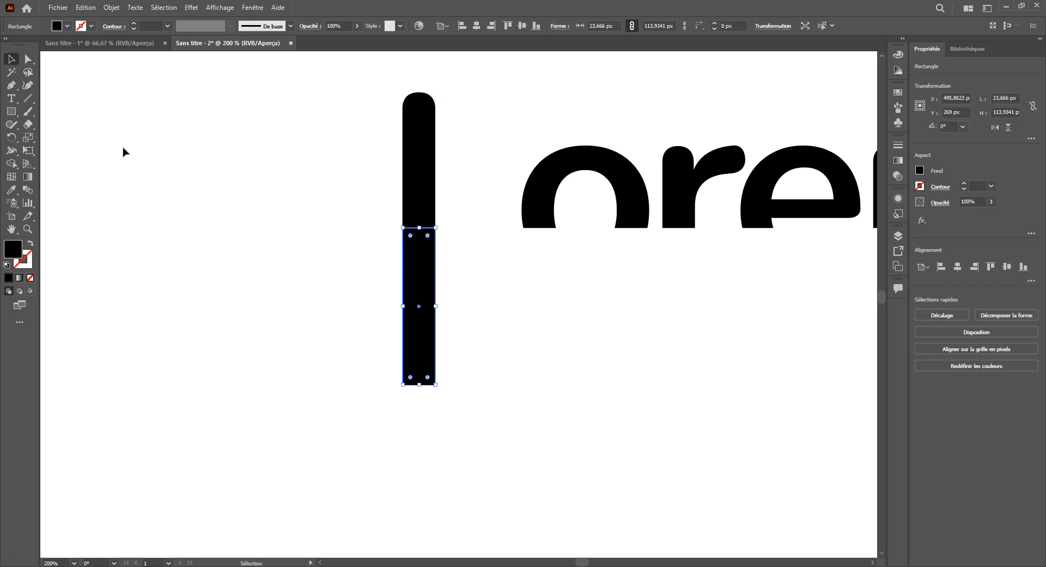
- Stretch the rectangle under the L down to the lower part of the letter, to a height of about 609 px
{"action": "key", "text": "ctrl+minus"}
{"action": "key", "text": "ctrl+minus"}
{"action": "left_click_drag", "start_coordinate": [521, 334], "coordinate": [502, 136]}
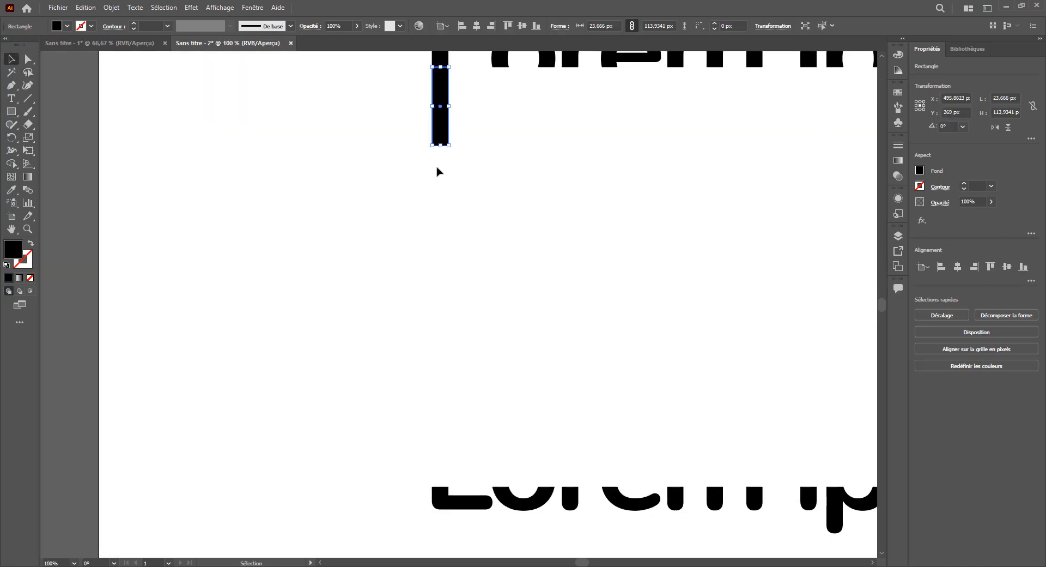
{"action": "left_click_drag", "start_coordinate": [442, 149], "coordinate": [449, 487]}
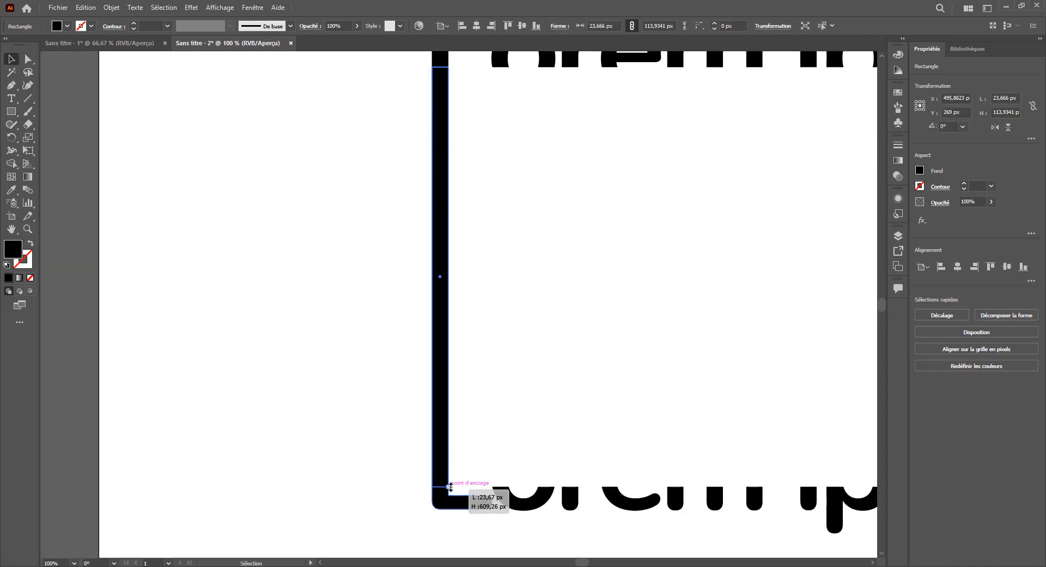
{"action": "left_click", "coordinate": [572, 299]}
{"action": "left_click_drag", "start_coordinate": [572, 299], "coordinate": [404, 299]}
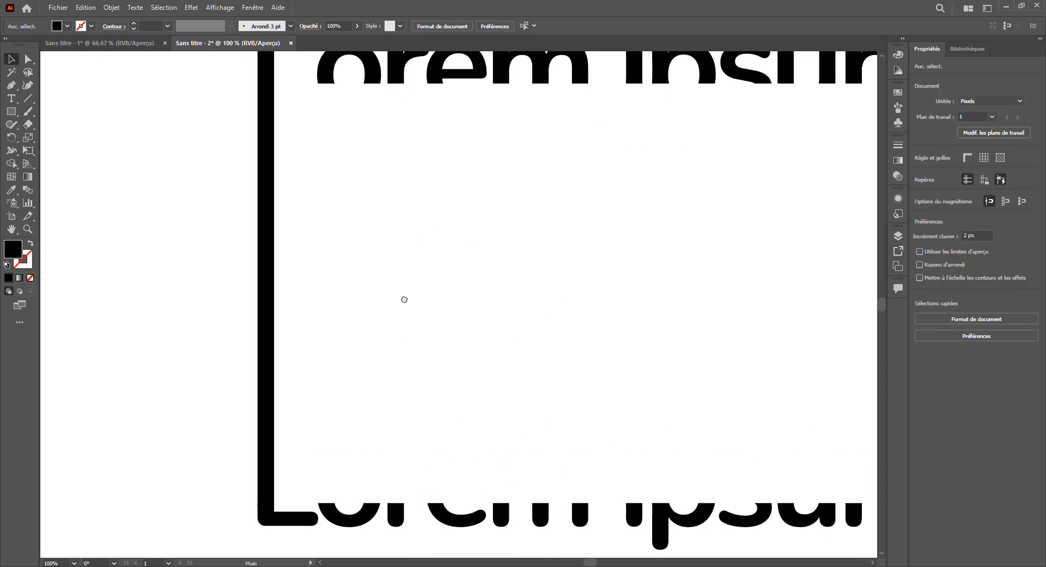
{"action": "left_click", "coordinate": [29, 58]}
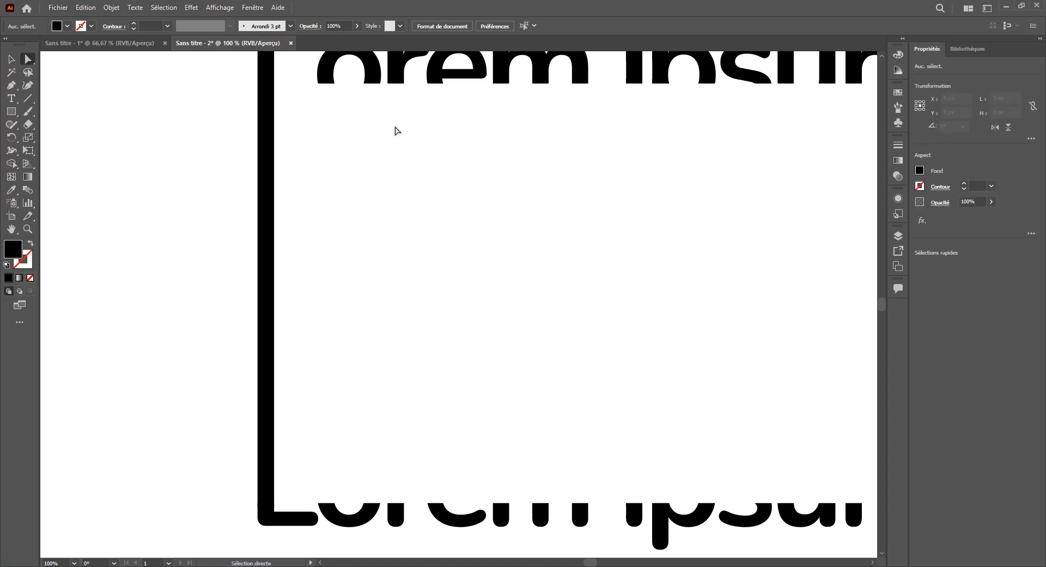
{"action": "key", "text": "ctrl+minus"}
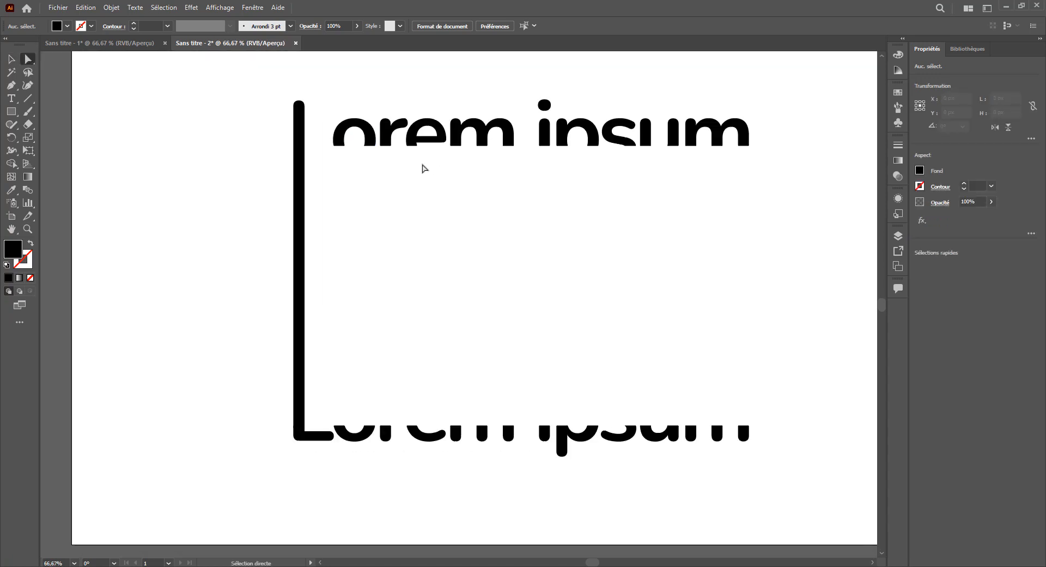
{"action": "left_click_drag", "start_coordinate": [370, 161], "coordinate": [383, 428]}
{"action": "left_click", "coordinate": [411, 387]}
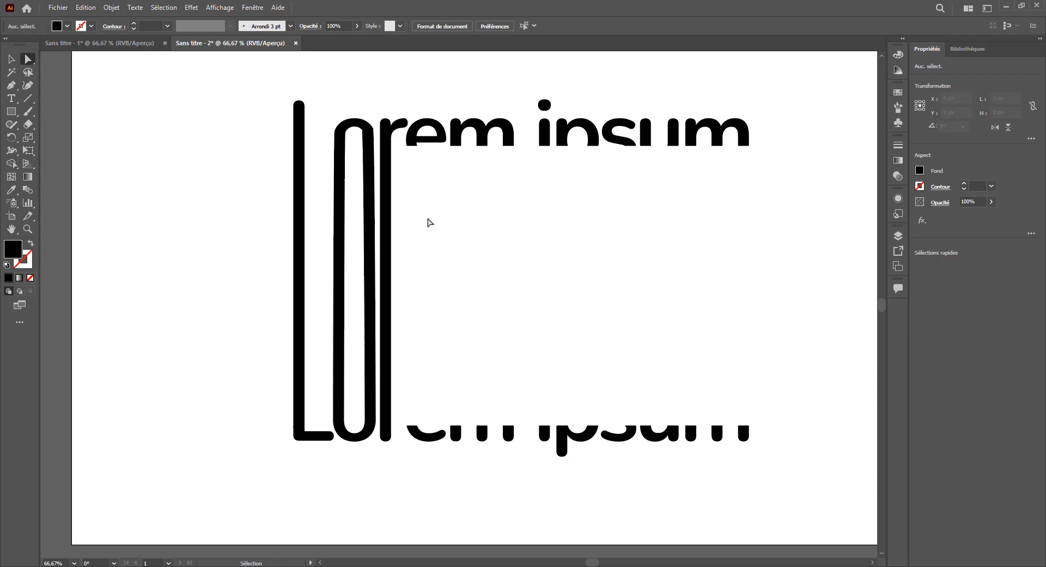
{"action": "key", "text": "ctrl+z"}
{"action": "left_click", "coordinate": [414, 210]}
{"action": "left_click_drag", "start_coordinate": [396, 207], "coordinate": [454, 206]}
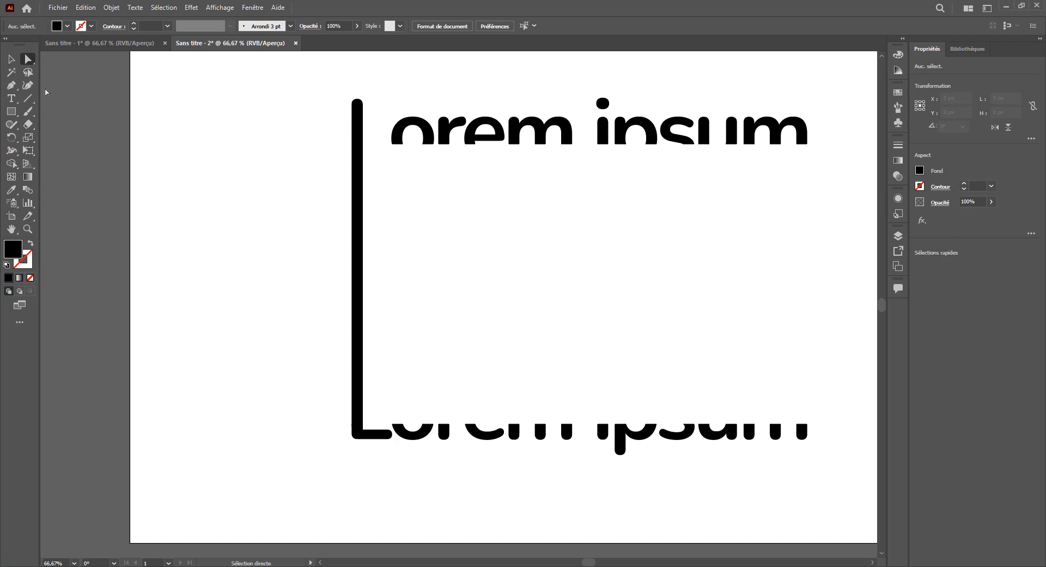
- Duplicate the L's connecting bar to the right, under the left leg of the upper o
{"action": "key", "text": "v"}
{"action": "key", "text": "ctrl+1"}
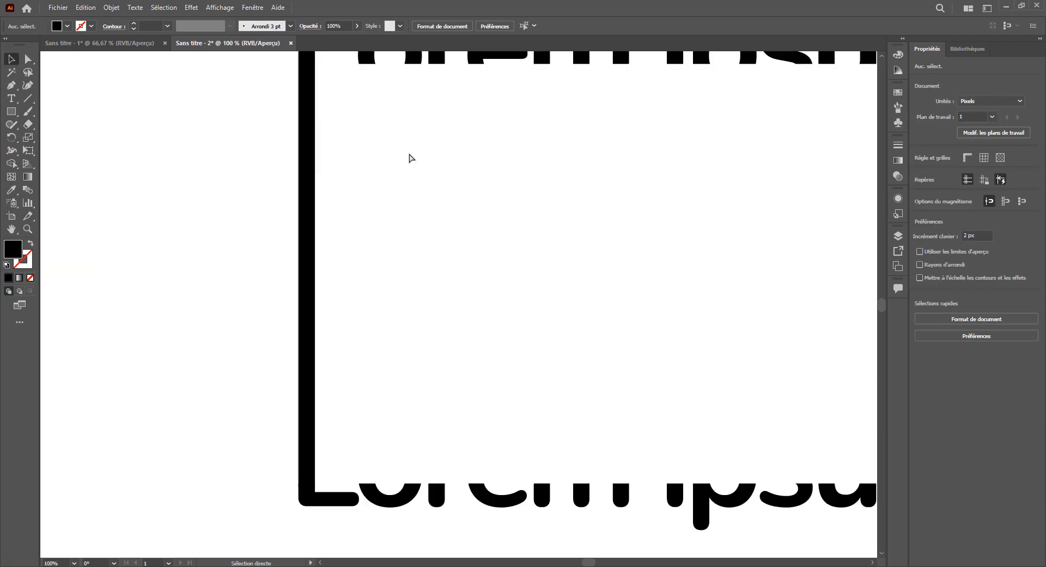
{"action": "key", "text": "ctrl+plus"}
{"action": "left_click_drag", "start_coordinate": [374, 105], "coordinate": [478, 283]}
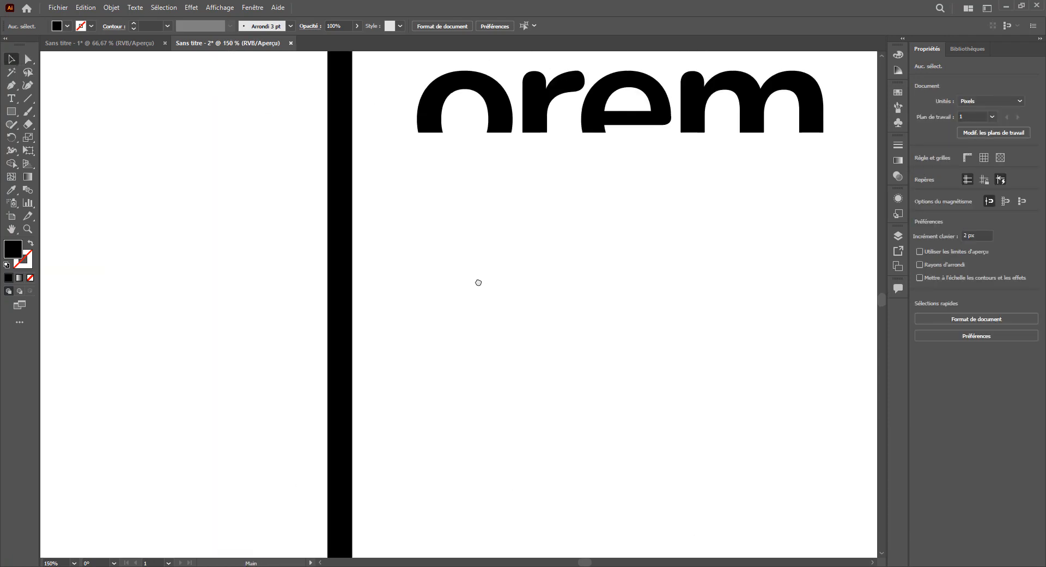
{"action": "left_click_drag", "start_coordinate": [345, 152], "coordinate": [432, 159]}
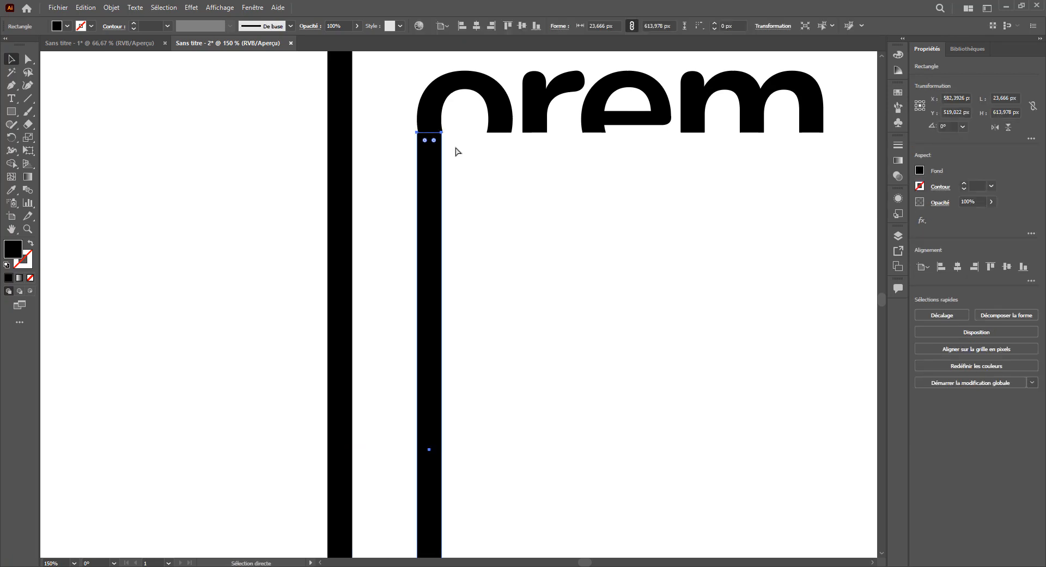
- Align the duplicated bar with the cut edge of the o's left leg, at an X position of about 584 px
{"action": "key", "text": "ctrl+plus"}
{"action": "key", "text": "ctrl+plus"}
{"action": "key", "text": "ctrl+plus"}
{"action": "left_click_drag", "start_coordinate": [468, 117], "coordinate": [460, 321]}
{"action": "left_click_drag", "start_coordinate": [430, 287], "coordinate": [433, 285]}
{"action": "left_click", "coordinate": [493, 270]}
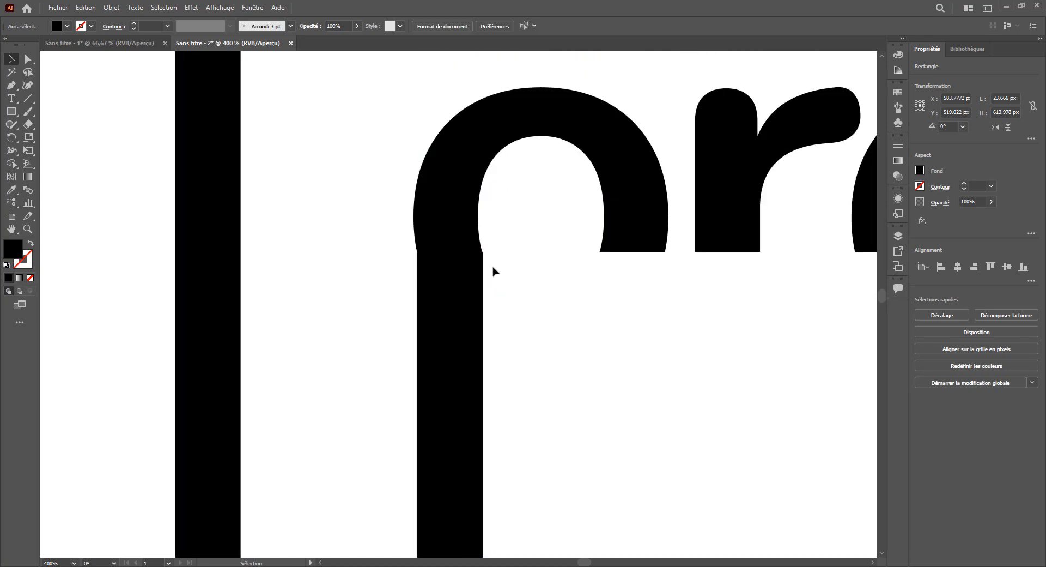
{"action": "left_click", "coordinate": [480, 286]}
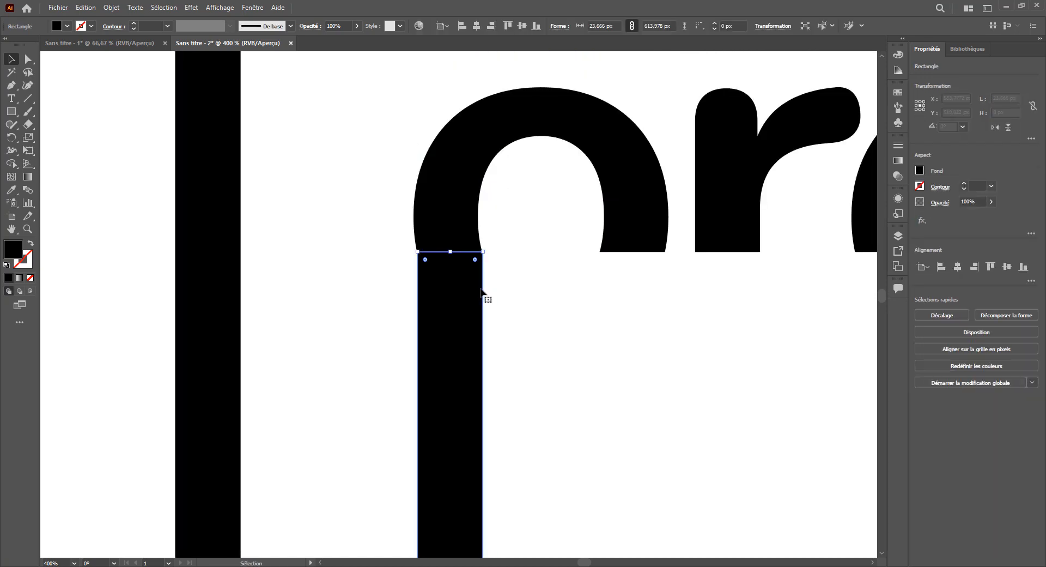
{"action": "mouse_move", "coordinate": [484, 253]}
{"action": "left_mouse_down"}
{"action": "mouse_move", "coordinate": [473, 251]}
{"action": "mouse_move", "coordinate": [483, 252]}
{"action": "left_mouse_up"}
{"action": "left_click", "coordinate": [492, 260]}
- Shorten the o's left bar to about 609 px so it ends at the cut edge of the lower o
{"action": "key", "text": "ctrl+1"}
{"action": "left_click_drag", "start_coordinate": [547, 357], "coordinate": [487, 166]}
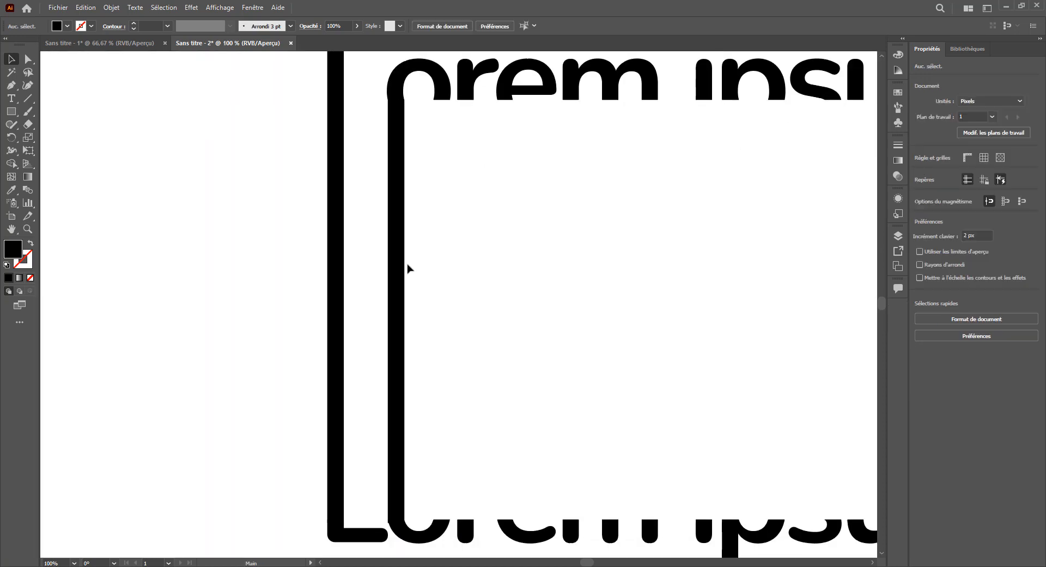
{"action": "scroll", "coordinate": [427, 350], "scroll_direction": "down", "scroll_amount": 3}
{"action": "key", "text": "ctrl+plus"}
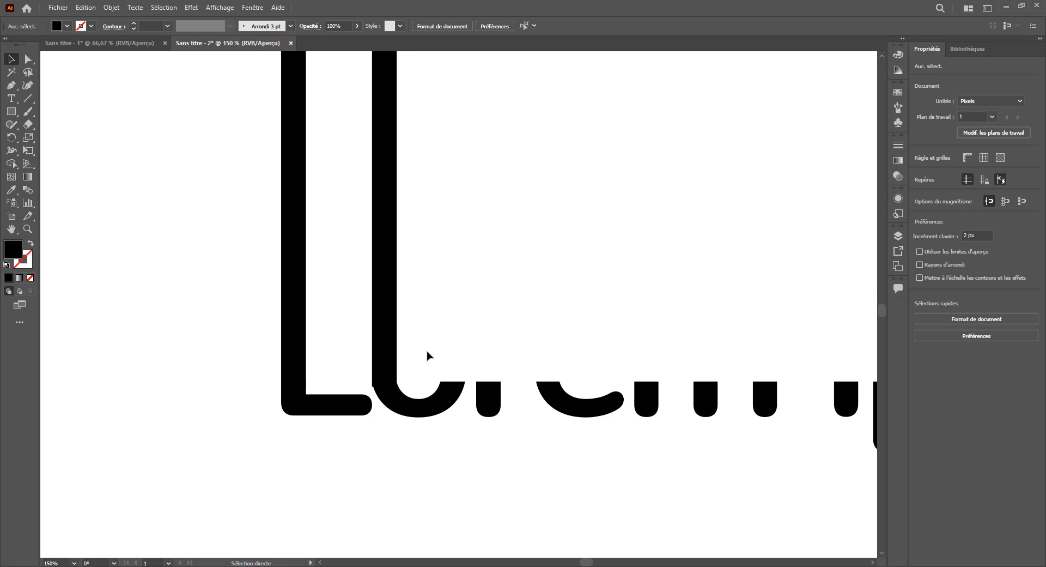
{"action": "key", "text": "ctrl+plus"}
{"action": "key", "text": "ctrl+plus"}
{"action": "left_click_drag", "start_coordinate": [311, 441], "coordinate": [379, 365]}
{"action": "left_click", "coordinate": [376, 348]}
{"action": "left_click", "coordinate": [436, 326]}
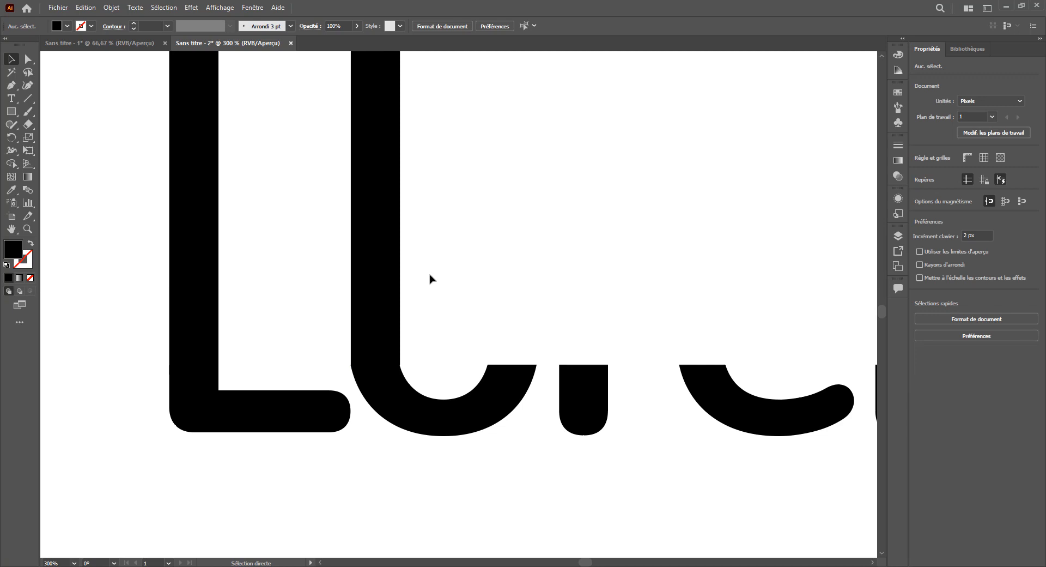
- Duplicate the o's left bar horizontally to connect the right leg of the o and deselect it
{"action": "key", "text": "ctrl+0"}
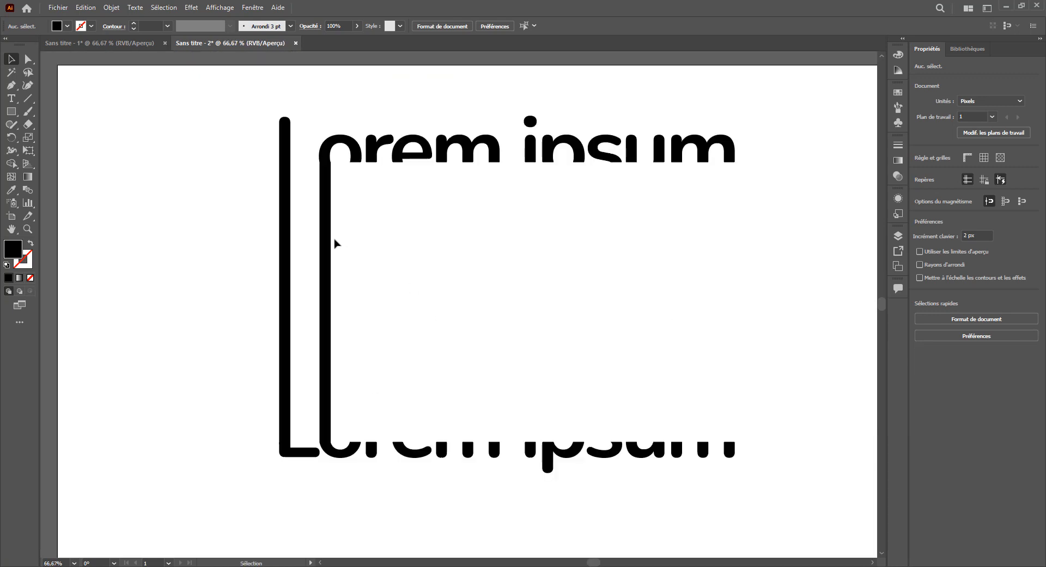
{"action": "left_click_drag", "start_coordinate": [335, 244], "coordinate": [370, 241]}
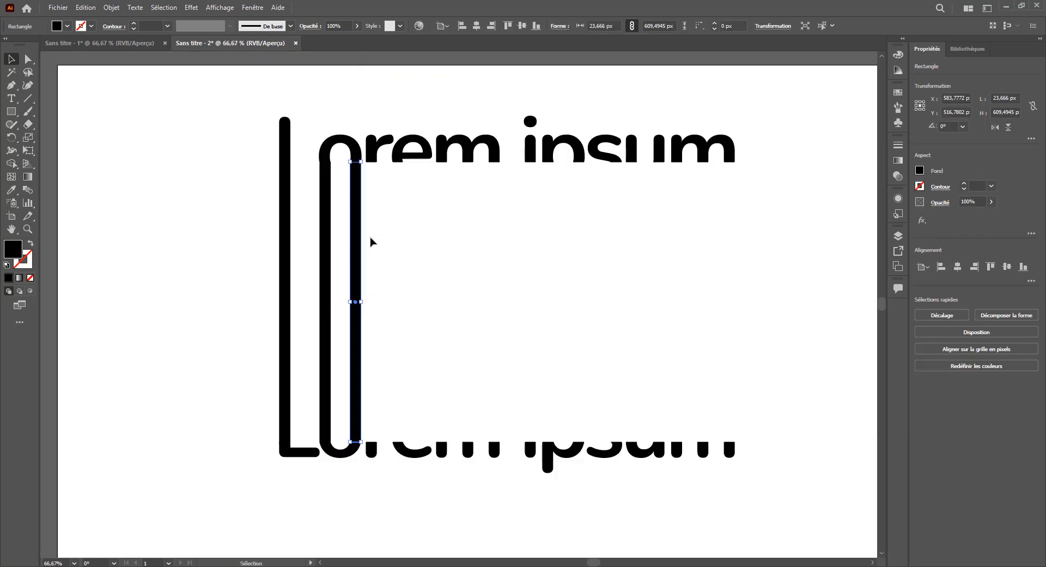
{"action": "left_click", "coordinate": [370, 242]}
{"action": "key", "text": "ctrl+plus"}
{"action": "key", "text": "ctrl+plus"}
{"action": "key", "text": "ctrl+plus"}
{"action": "left_click_drag", "start_coordinate": [283, 145], "coordinate": [665, 361]}
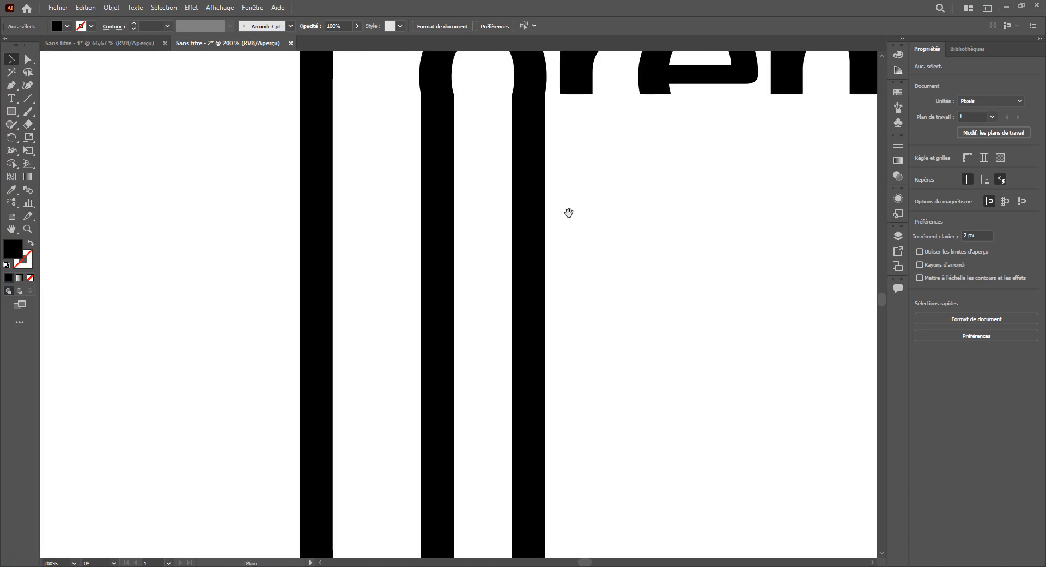
{"action": "left_click_drag", "start_coordinate": [569, 212], "coordinate": [547, 407]}
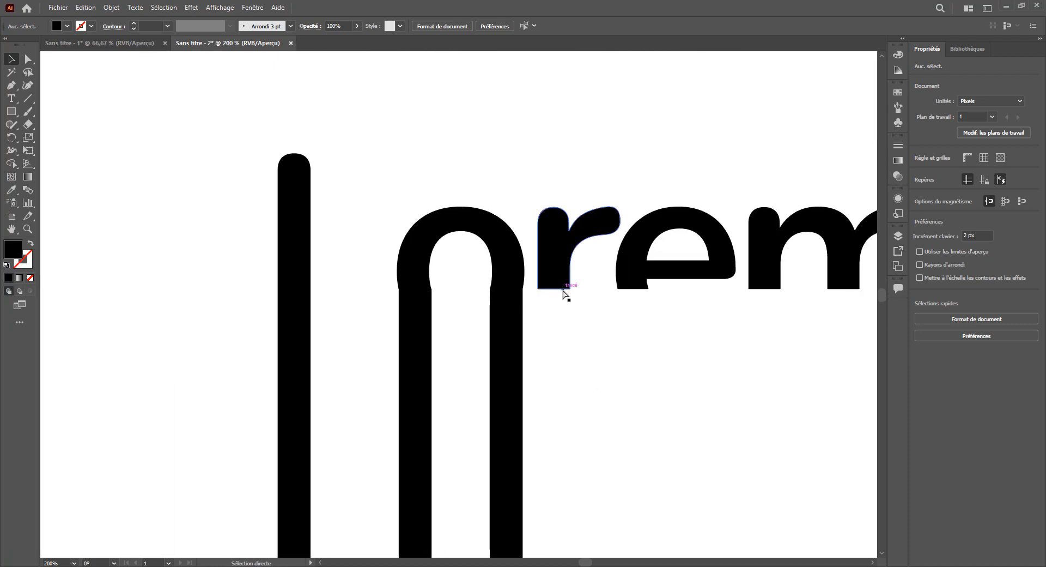
- Stretch the cut end of the upper r's stem straight down to the lower r and deselect it
{"action": "left_click_drag", "start_coordinate": [586, 319], "coordinate": [539, 82]}
{"action": "key", "text": "ctrl+minus"}
{"action": "key", "text": "ctrl+minus"}
{"action": "left_click_drag", "start_coordinate": [480, 134], "coordinate": [433, 230]}
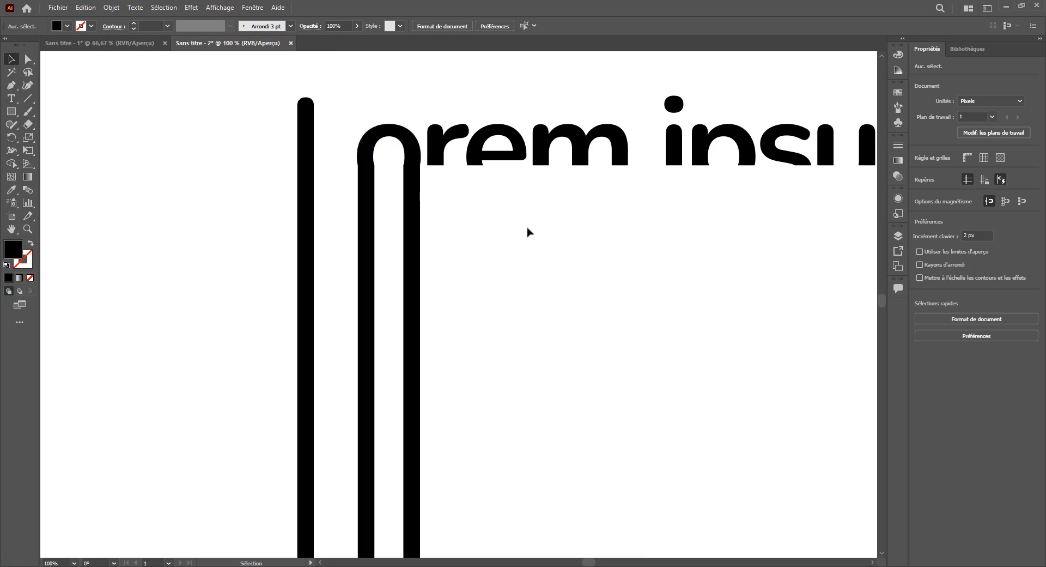
{"action": "left_click_drag", "start_coordinate": [534, 256], "coordinate": [518, 206]}
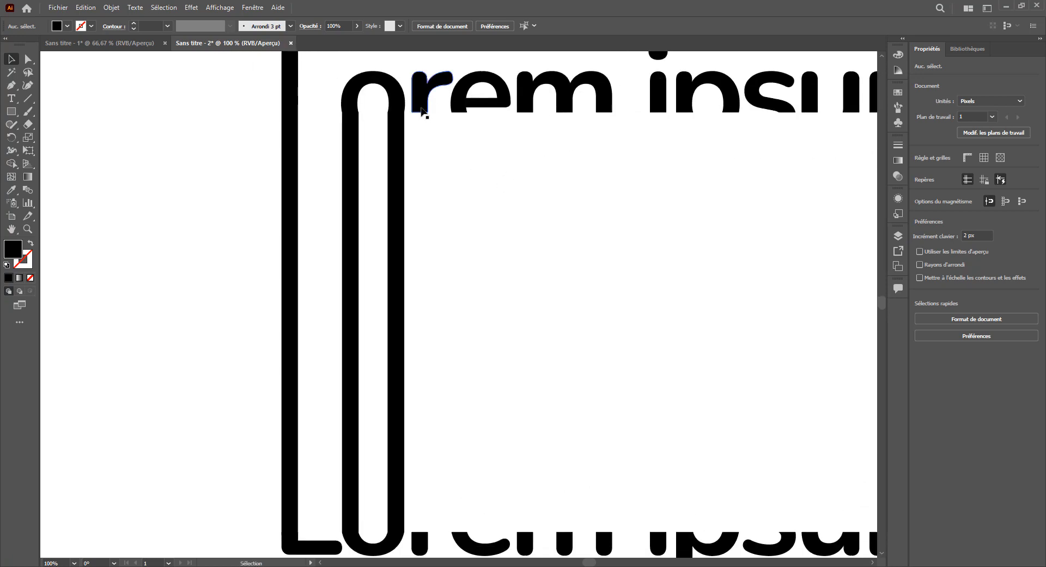
{"action": "left_click", "coordinate": [28, 60]}
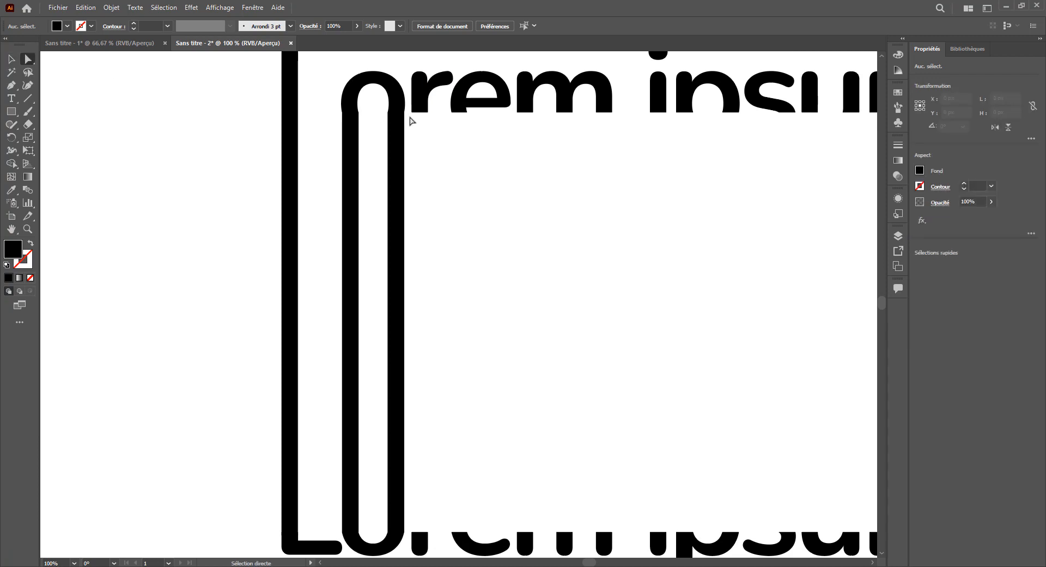
{"action": "left_click_drag", "start_coordinate": [442, 112], "coordinate": [439, 533]}
{"action": "left_click", "coordinate": [491, 459]}
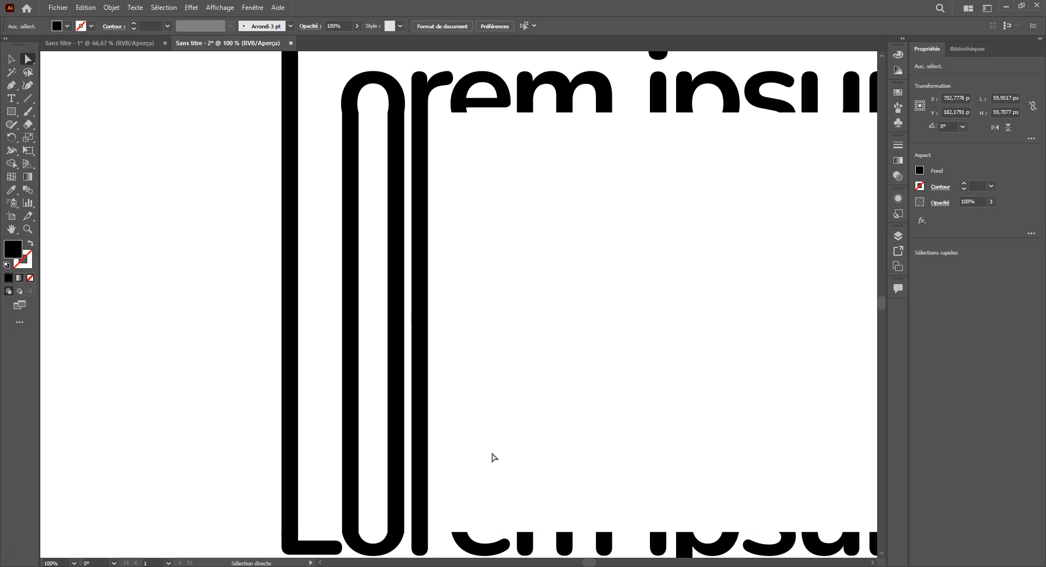
- Stretch the cut end of the upper e's left curve down to the lower e and deselect it
{"action": "left_click_drag", "start_coordinate": [562, 349], "coordinate": [464, 347]}
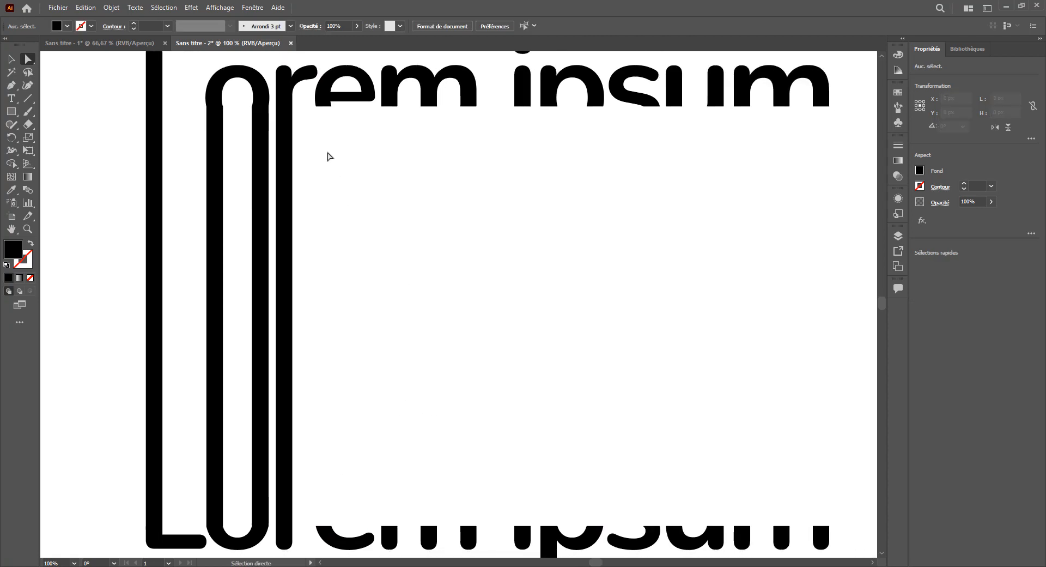
{"action": "left_click_drag", "start_coordinate": [338, 108], "coordinate": [339, 532]}
{"action": "left_click", "coordinate": [394, 471]}
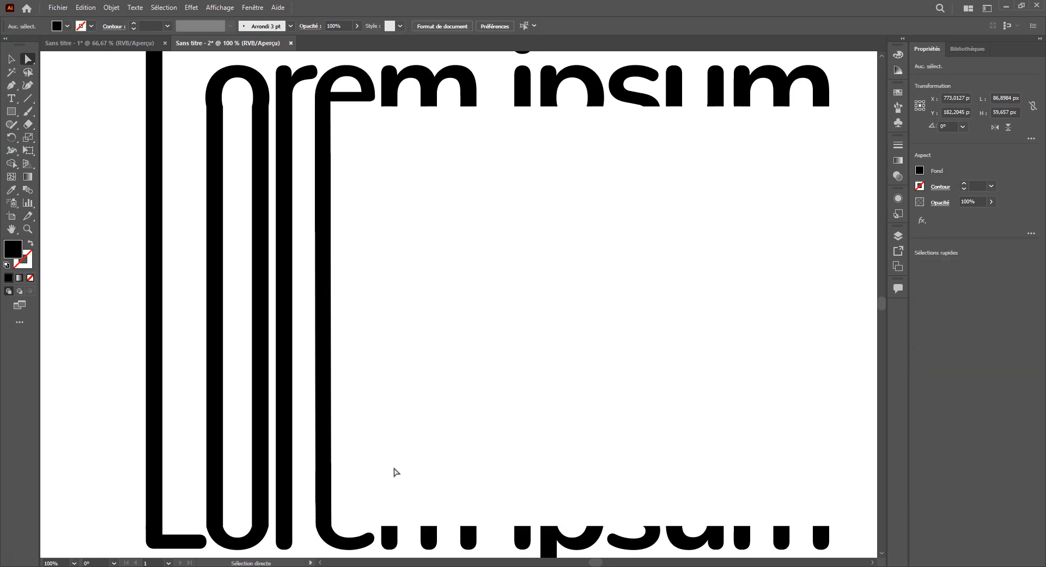
- Stretch the cut ends of the upper m's three legs and the i's stem down to their lower halves
{"action": "left_click_drag", "start_coordinate": [484, 319], "coordinate": [408, 297]}
{"action": "left_click_drag", "start_coordinate": [296, 90], "coordinate": [413, 86]}
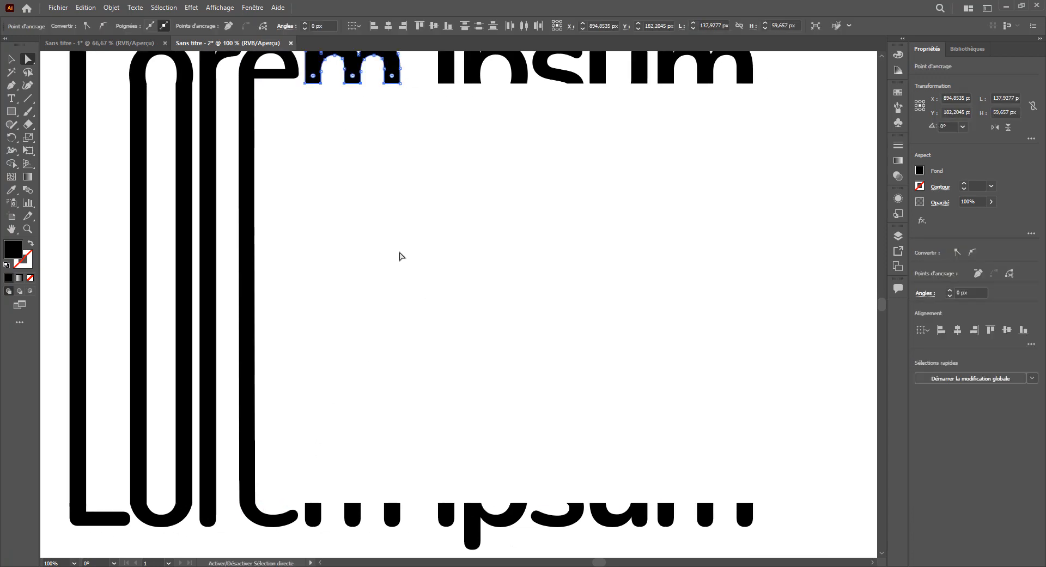
{"action": "left_click_drag", "start_coordinate": [300, 88], "coordinate": [406, 509]}
{"action": "left_click", "coordinate": [486, 396]}
{"action": "left_click_drag", "start_coordinate": [561, 320], "coordinate": [444, 315]}
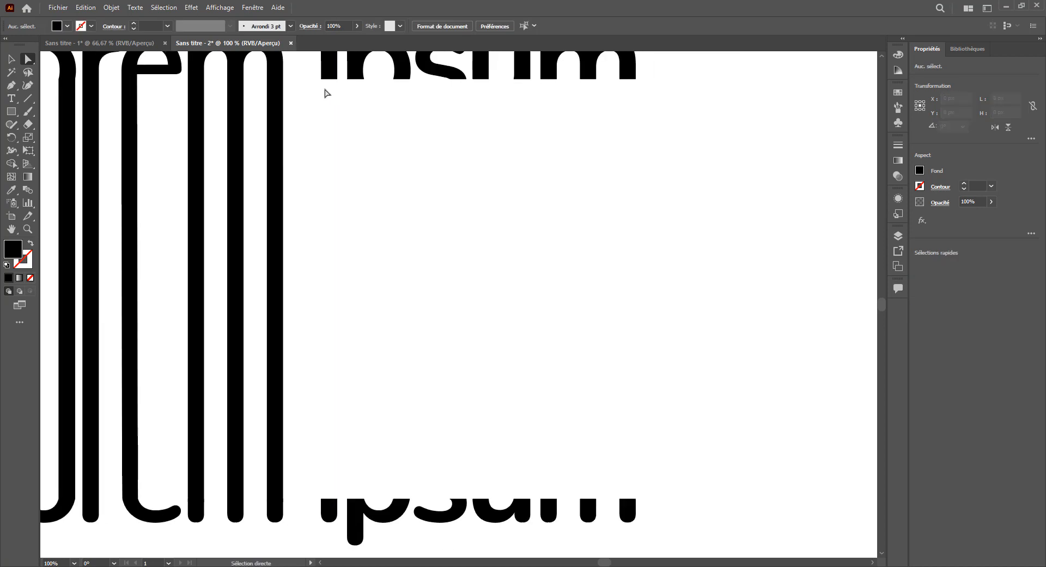
{"action": "left_click_drag", "start_coordinate": [323, 87], "coordinate": [350, 507]}
{"action": "left_click", "coordinate": [486, 329]}
- Duplicate the o's right connecting bar horizontally to sit under the left stem of the upper p
{"action": "left_click_drag", "start_coordinate": [485, 330], "coordinate": [442, 308]}
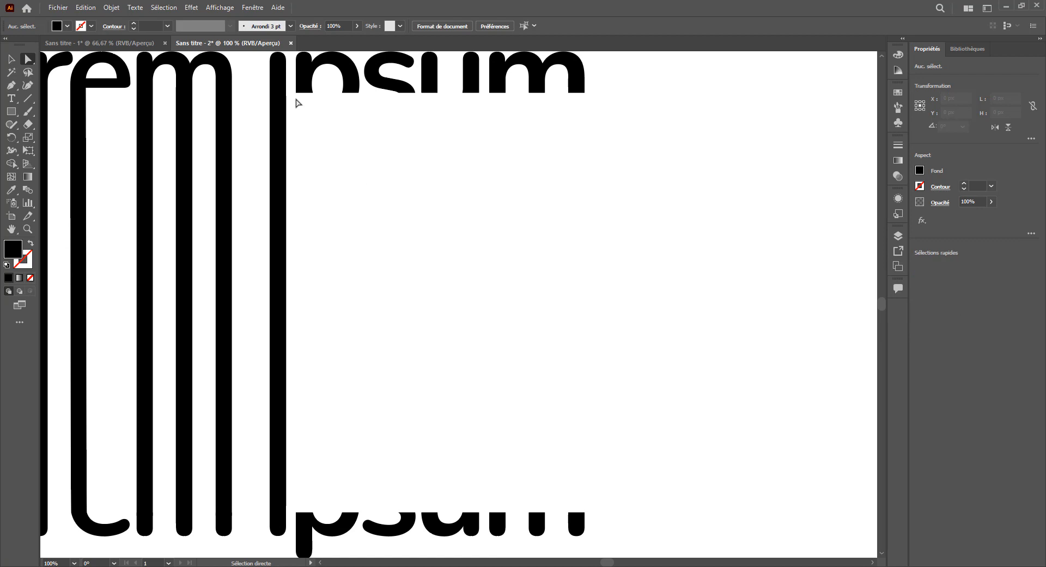
{"action": "left_click_drag", "start_coordinate": [199, 103], "coordinate": [277, 105]}
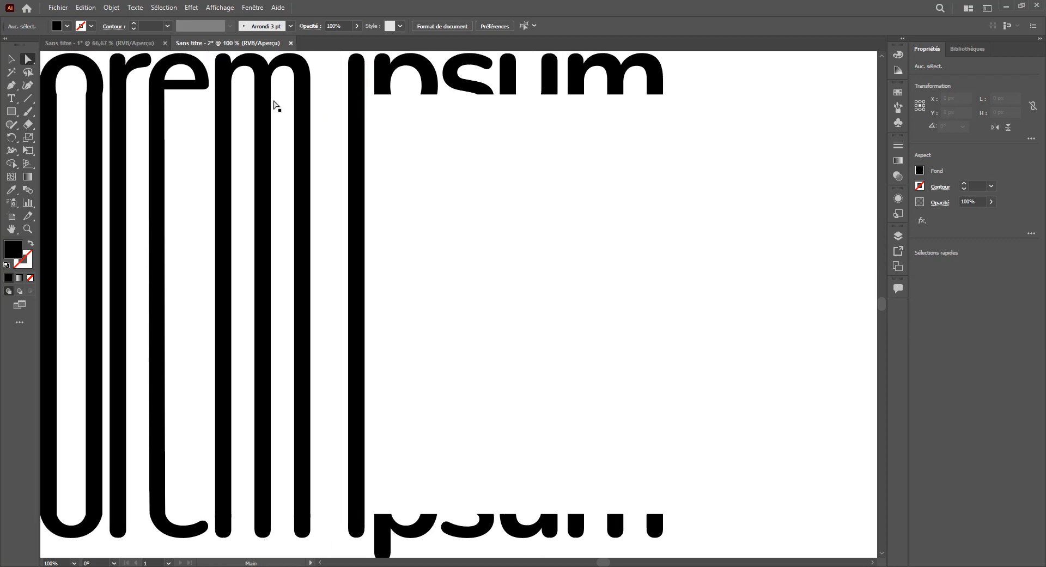
{"action": "left_click", "coordinate": [11, 59]}
{"action": "left_click", "coordinate": [82, 112]}
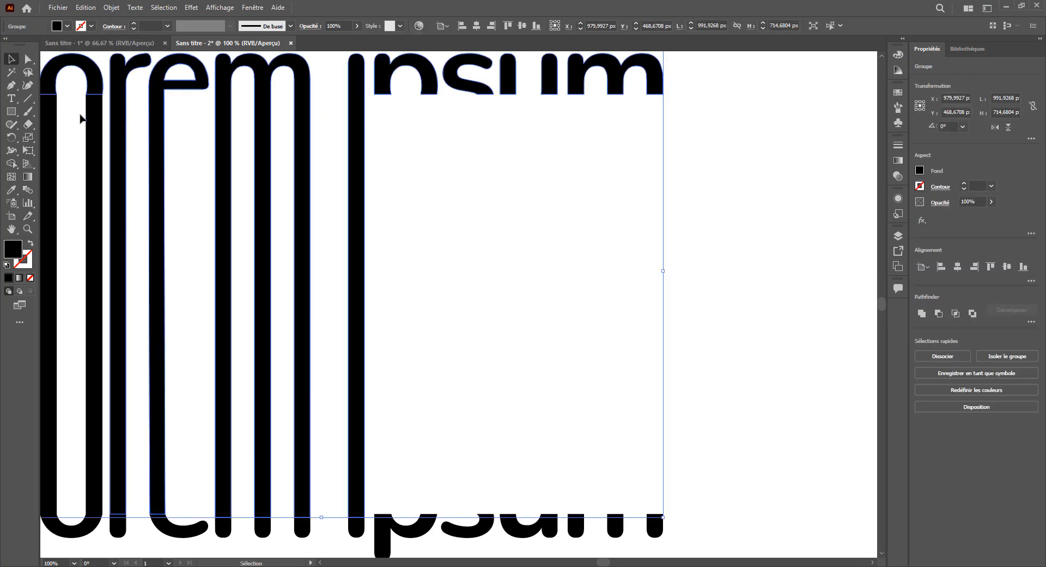
{"action": "left_click", "coordinate": [95, 129]}
{"action": "left_click_drag", "start_coordinate": [96, 130], "coordinate": [403, 134]}
{"action": "left_click", "coordinate": [423, 134]}
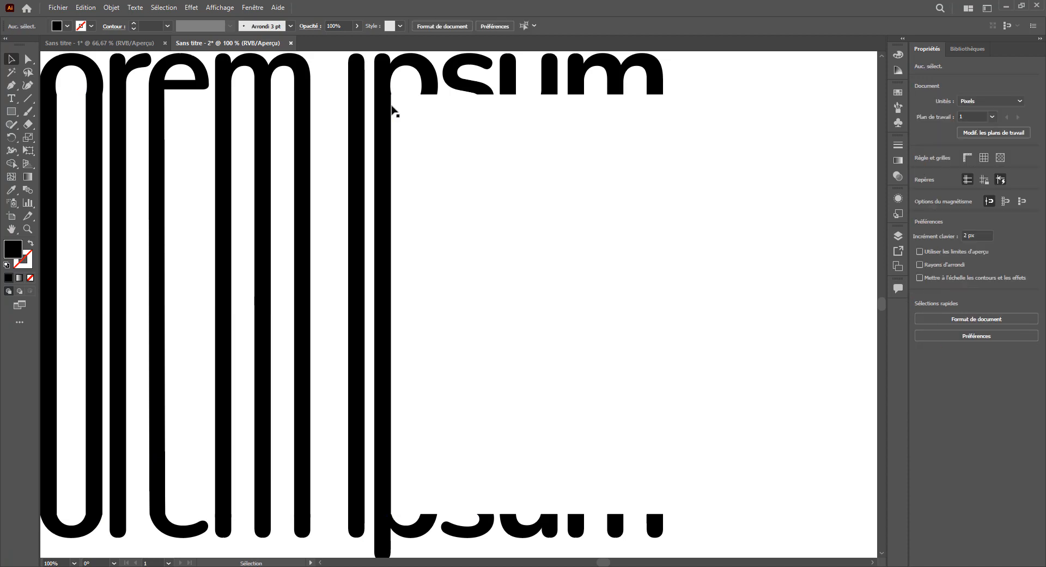
- Widen the p's left bar to about 24.3 px so its right side meets the stem's cut edge
{"action": "scroll", "coordinate": [391, 107], "scroll_direction": "up", "scroll_amount": 5}
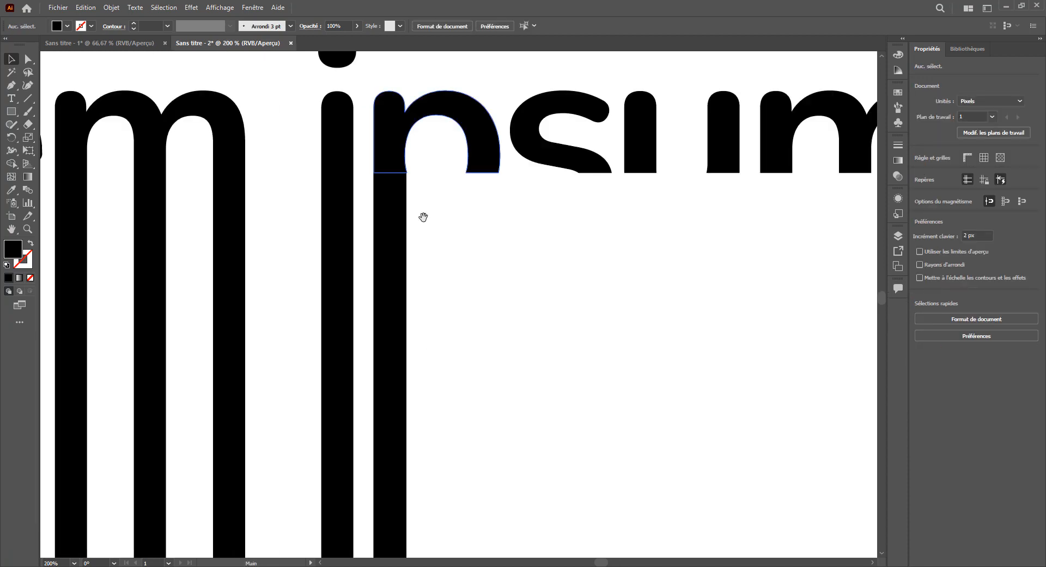
{"action": "scroll", "coordinate": [418, 282], "scroll_direction": "up", "scroll_amount": 3}
{"action": "left_click", "coordinate": [315, 212]}
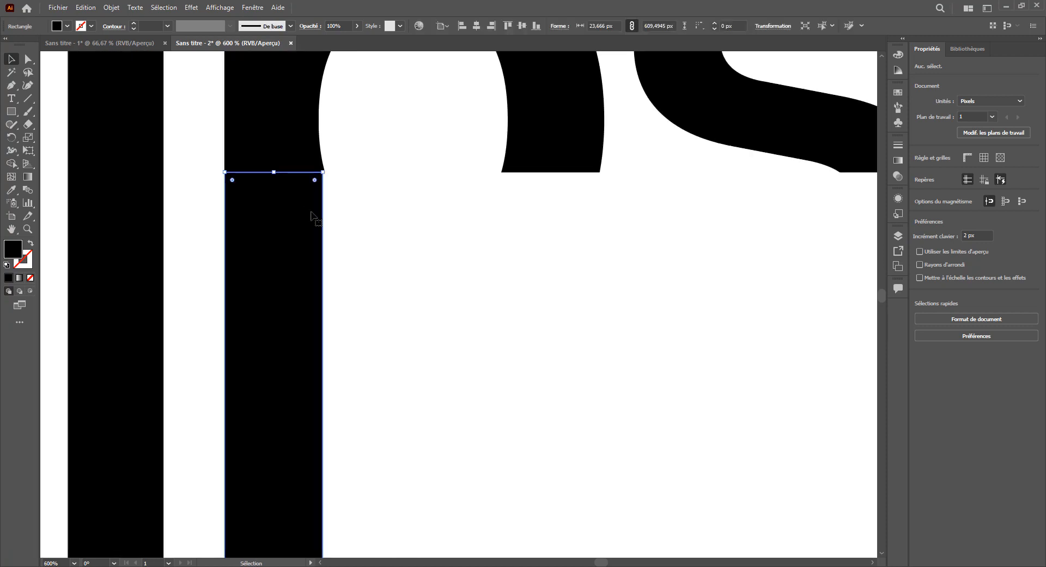
{"action": "left_click_drag", "start_coordinate": [321, 171], "coordinate": [325, 171]}
{"action": "left_click", "coordinate": [346, 183]}
- Duplicate the p's left bar under its right curve and narrow the copy to match that cut edge
{"action": "left_click_drag", "start_coordinate": [273, 224], "coordinate": [544, 235]}
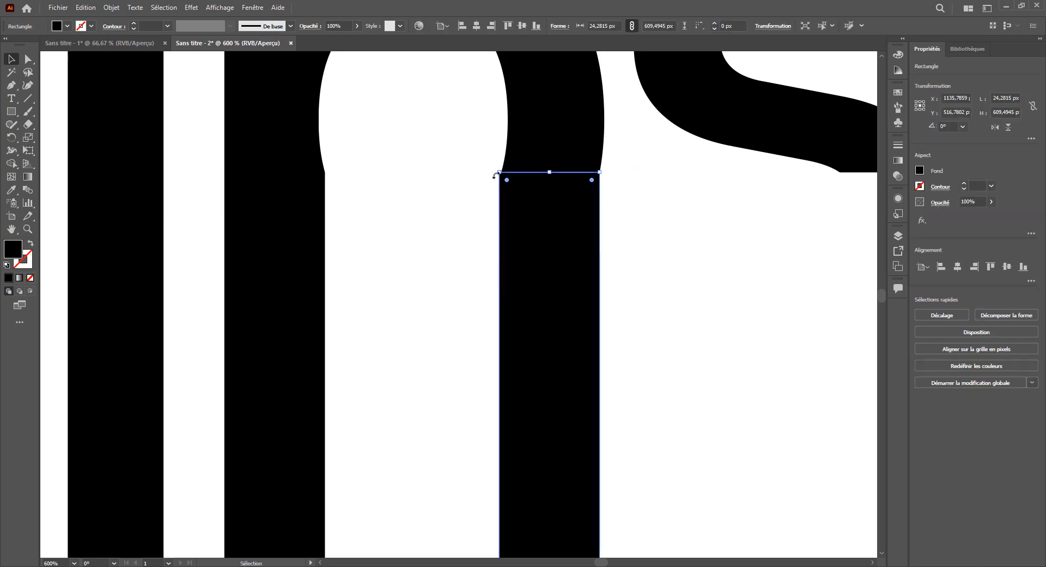
{"action": "left_click_drag", "start_coordinate": [499, 172], "coordinate": [499, 172]}
{"action": "left_click", "coordinate": [490, 185]}
{"action": "scroll", "coordinate": [498, 170], "scroll_direction": "up", "scroll_amount": 3}
{"action": "left_click", "coordinate": [369, 439]}
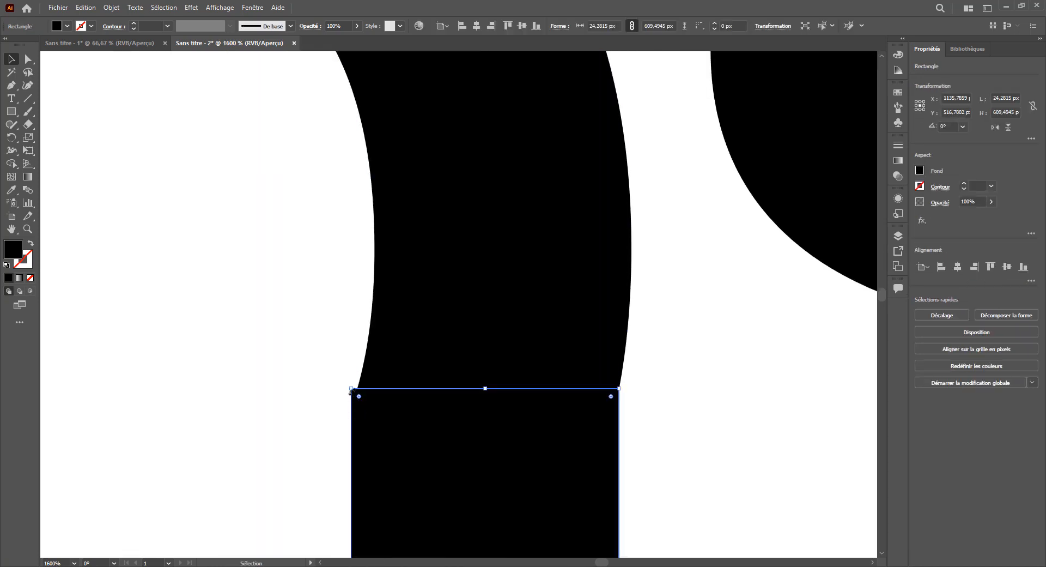
{"action": "left_click_drag", "start_coordinate": [353, 388], "coordinate": [358, 388]}
{"action": "left_click", "coordinate": [336, 405]}
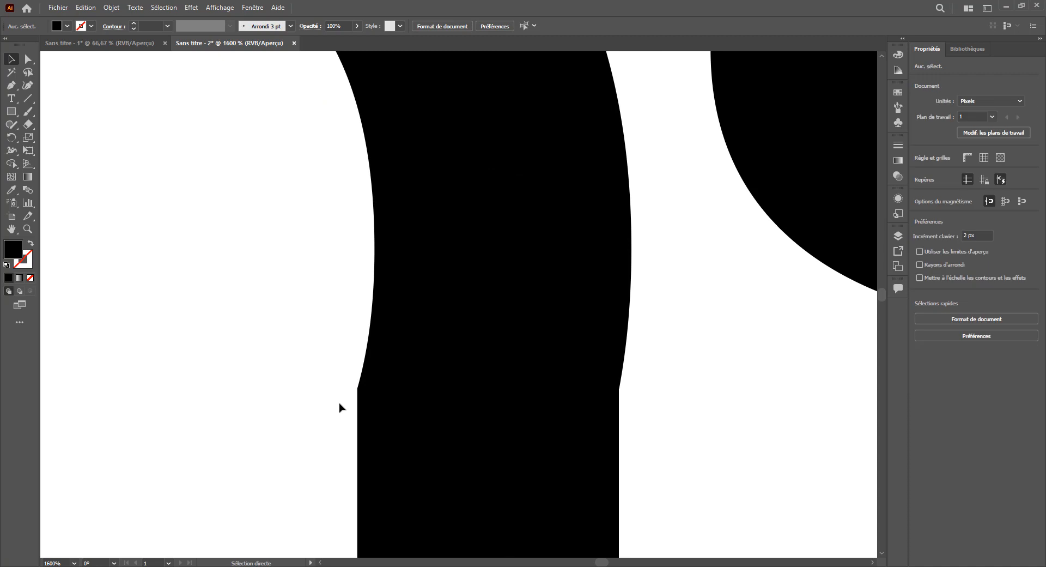
- Duplicate the p's right bar horizontally to connect the cut end of the s and deselect it
{"action": "key", "text": "ctrl+minus"}
{"action": "key", "text": "ctrl+minus"}
{"action": "key", "text": "ctrl+minus"}
{"action": "key", "text": "ctrl+minus"}
{"action": "key", "text": "ctrl+minus"}
{"action": "key", "text": "ctrl+minus"}
{"action": "key", "text": "ctrl+minus"}
{"action": "key", "text": "ctrl+minus"}
{"action": "key", "text": "space"}
{"action": "left_click_drag", "start_coordinate": [487, 286], "coordinate": [361, 289]}
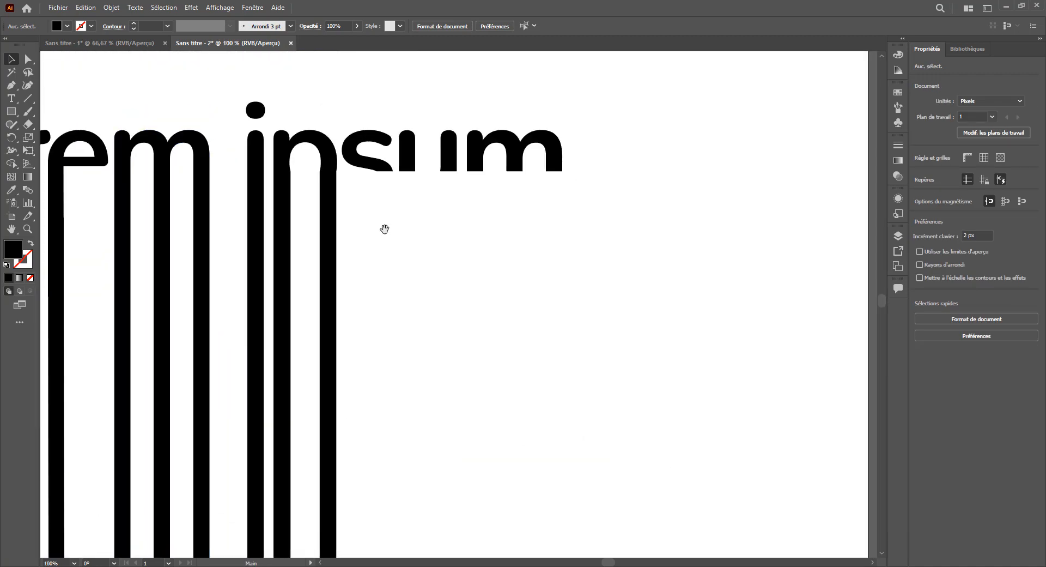
{"action": "left_click_drag", "start_coordinate": [385, 229], "coordinate": [326, 224]}
{"action": "left_click_drag", "start_coordinate": [264, 195], "coordinate": [321, 195]}
{"action": "left_click", "coordinate": [353, 206]}
- Stretch the cut ends of the upper u and final m together straight down to the lower letters and deselect them
{"action": "key", "text": "space"}
{"action": "left_click_drag", "start_coordinate": [405, 493], "coordinate": [513, 139]}
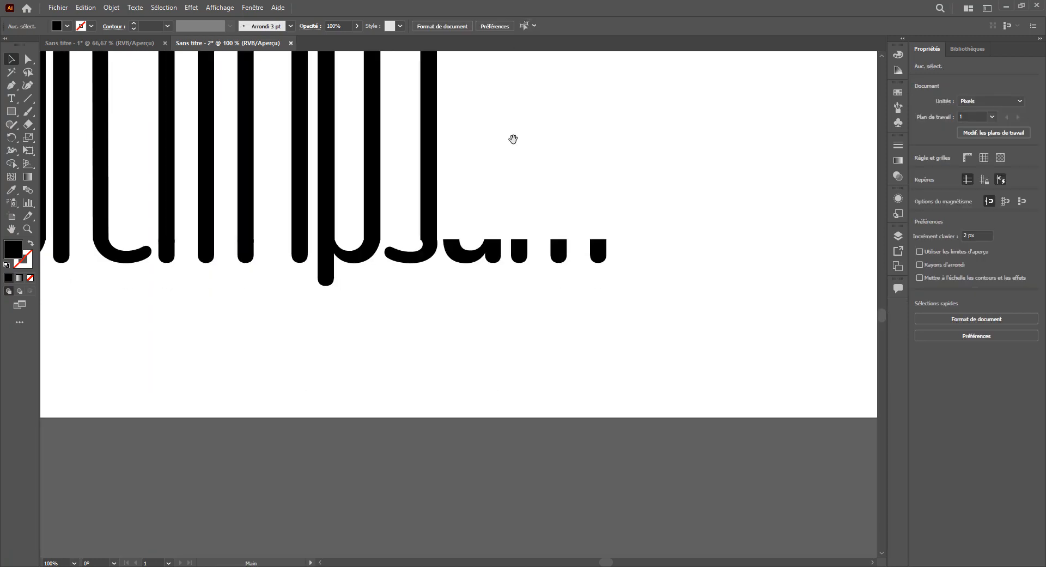
{"action": "left_click_drag", "start_coordinate": [549, 90], "coordinate": [482, 275]}
{"action": "left_click_drag", "start_coordinate": [450, 97], "coordinate": [378, 265]}
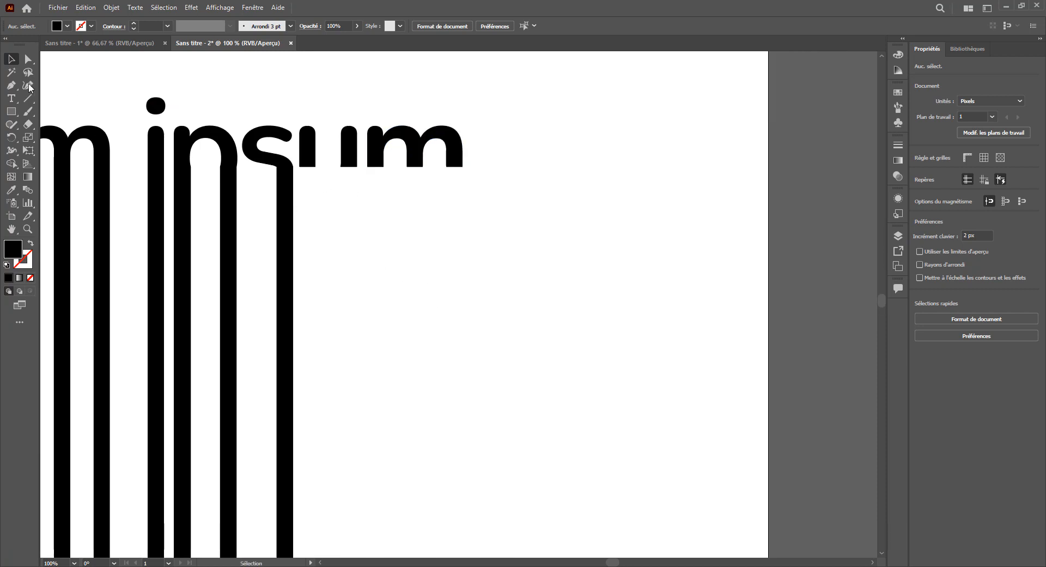
{"action": "left_click", "coordinate": [28, 59]}
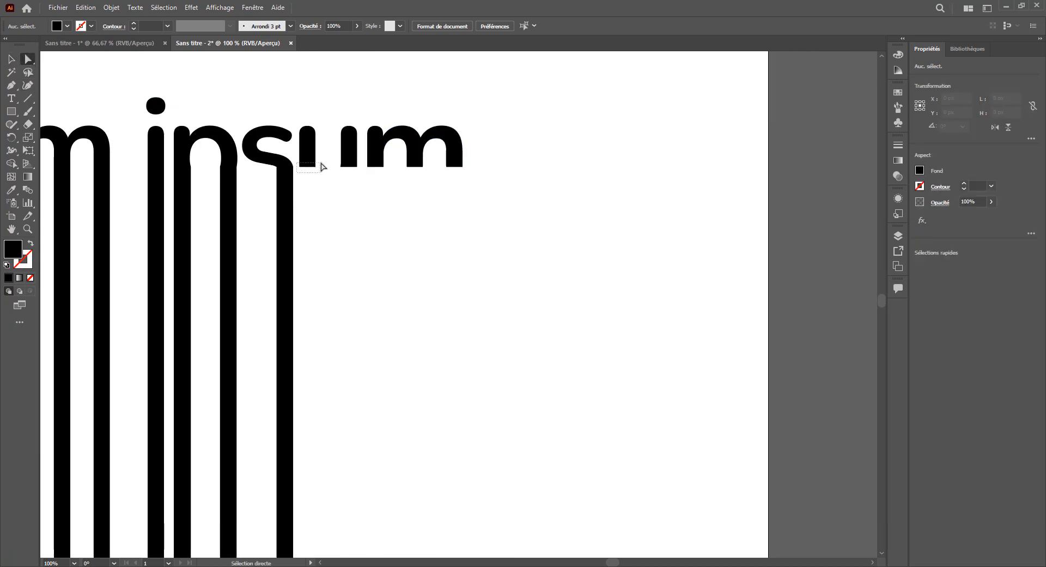
{"action": "mouse_move", "coordinate": [410, 170]}
{"action": "left_mouse_down"}
{"action": "mouse_move", "coordinate": [493, 164]}
{"action": "mouse_move", "coordinate": [463, 172]}
{"action": "mouse_move", "coordinate": [467, 335]}
{"action": "left_mouse_up"}
{"action": "scroll", "coordinate": [495, 337], "scroll_direction": "down", "scroll_amount": 3}
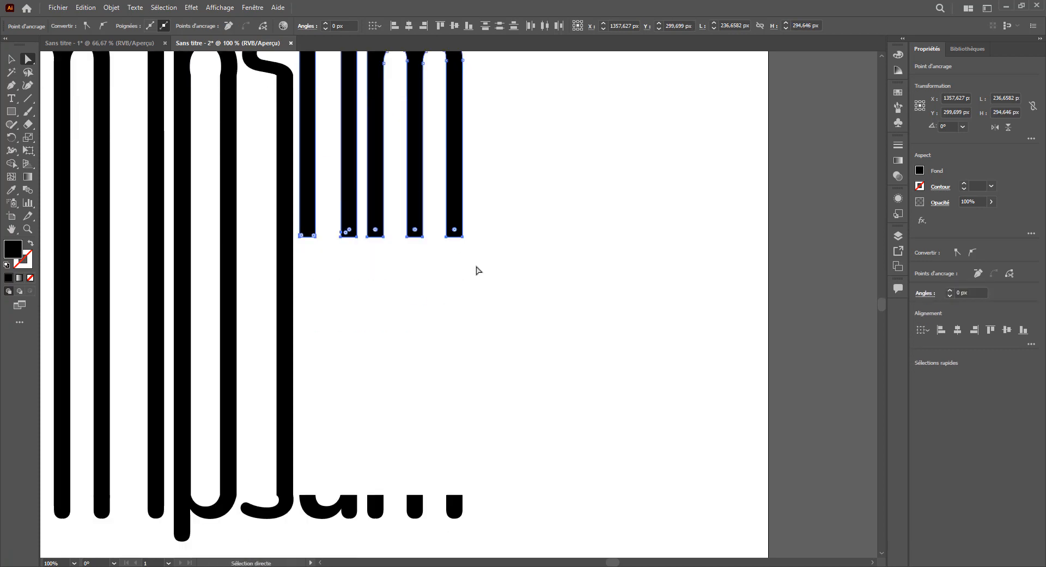
{"action": "left_click_drag", "start_coordinate": [463, 237], "coordinate": [474, 497]}
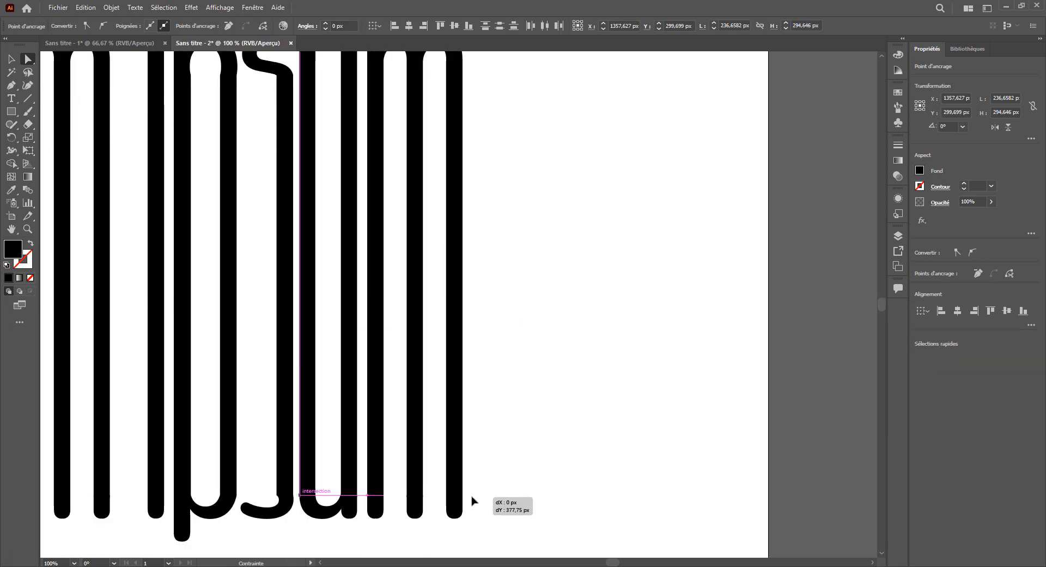
{"action": "left_click", "coordinate": [477, 379]}
- Select all the lettering and bars and unite them into one shape with Pathfinder
{"action": "scroll", "coordinate": [657, 351], "scroll_direction": "left", "scroll_amount": 5}
{"action": "key", "text": "ctrl+minus"}
{"action": "key", "text": "ctrl+minus"}
{"action": "scroll", "coordinate": [444, 299], "scroll_direction": "left", "scroll_amount": 3}
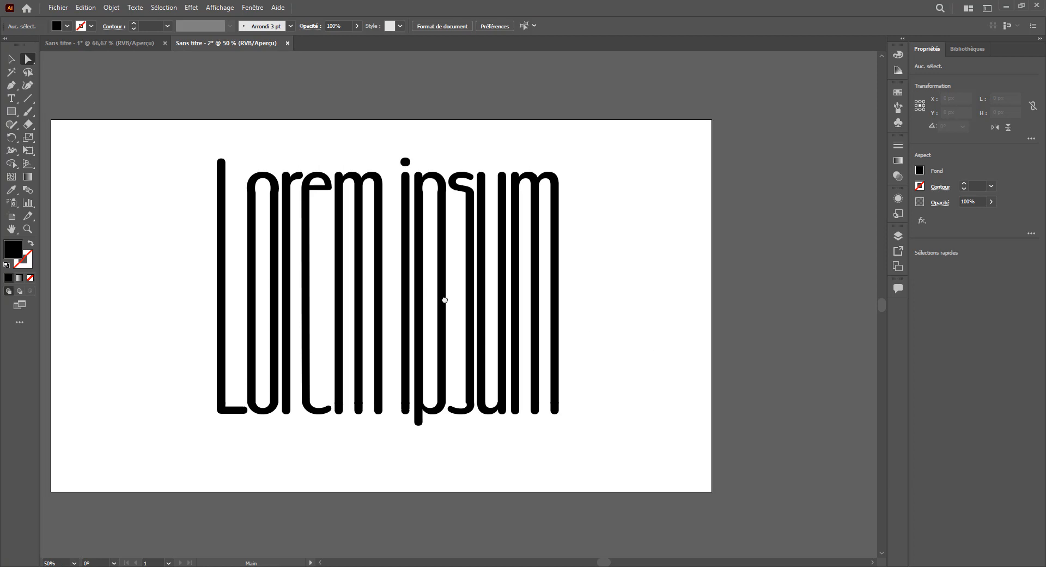
{"action": "left_click", "coordinate": [12, 59]}
{"action": "left_click_drag", "start_coordinate": [250, 158], "coordinate": [728, 462]}
{"action": "left_click_drag", "start_coordinate": [647, 397], "coordinate": [641, 416]}
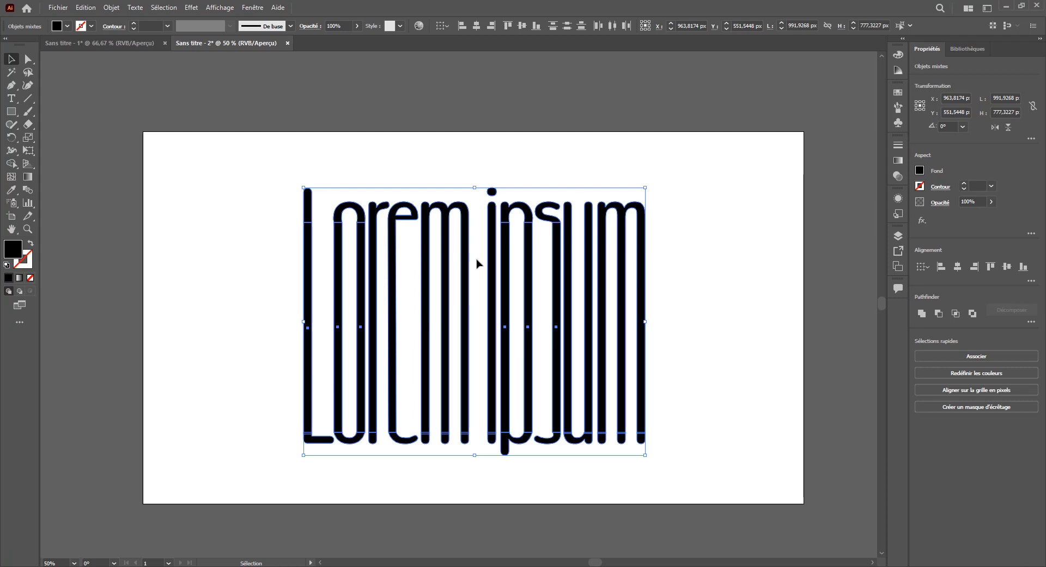
{"action": "left_click", "coordinate": [923, 314]}
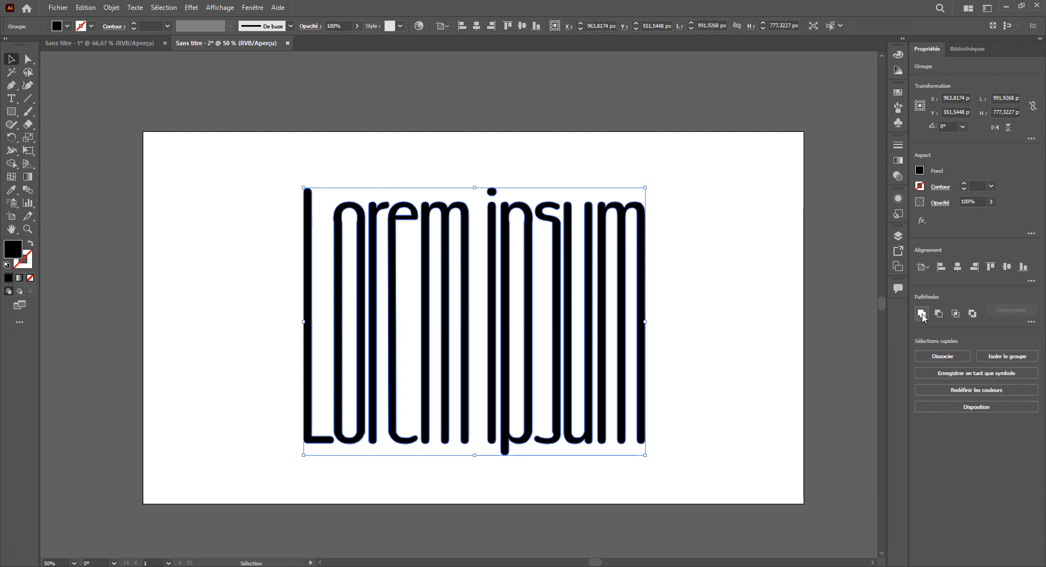
- Enlarge the united lettering to about 1058 × 829 px and centre it at X 960 px, Y 540 px
{"action": "left_click", "coordinate": [505, 169]}
{"action": "mouse_move", "coordinate": [443, 223]}
{"action": "left_mouse_down"}
{"action": "mouse_move", "coordinate": [444, 231]}
{"action": "mouse_move", "coordinate": [379, 223]}
{"action": "mouse_move", "coordinate": [441, 237]}
{"action": "mouse_move", "coordinate": [446, 207]}
{"action": "left_mouse_up"}
{"action": "left_click", "coordinate": [698, 247]}
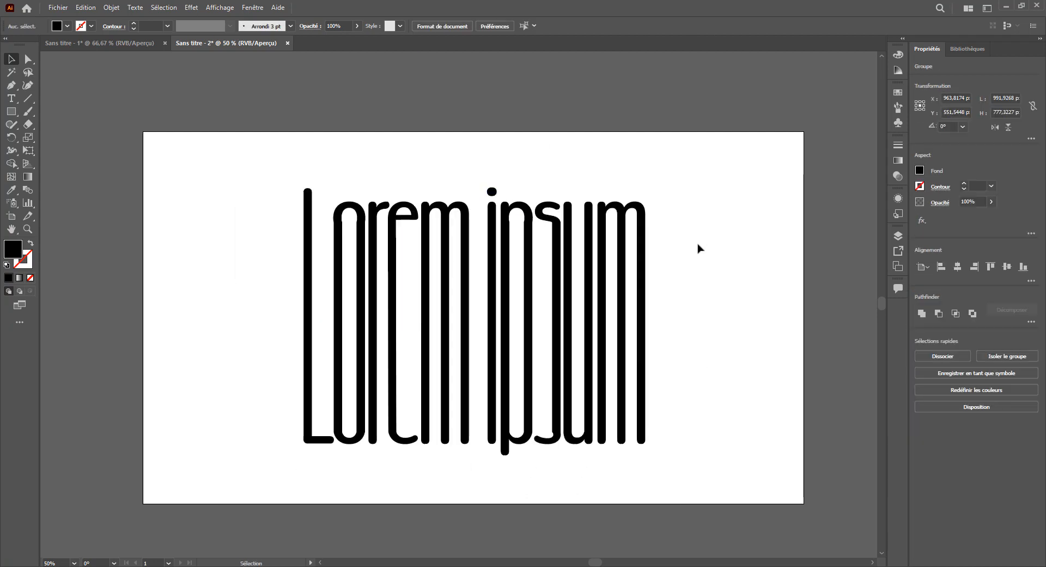
{"action": "left_click", "coordinate": [642, 218]}
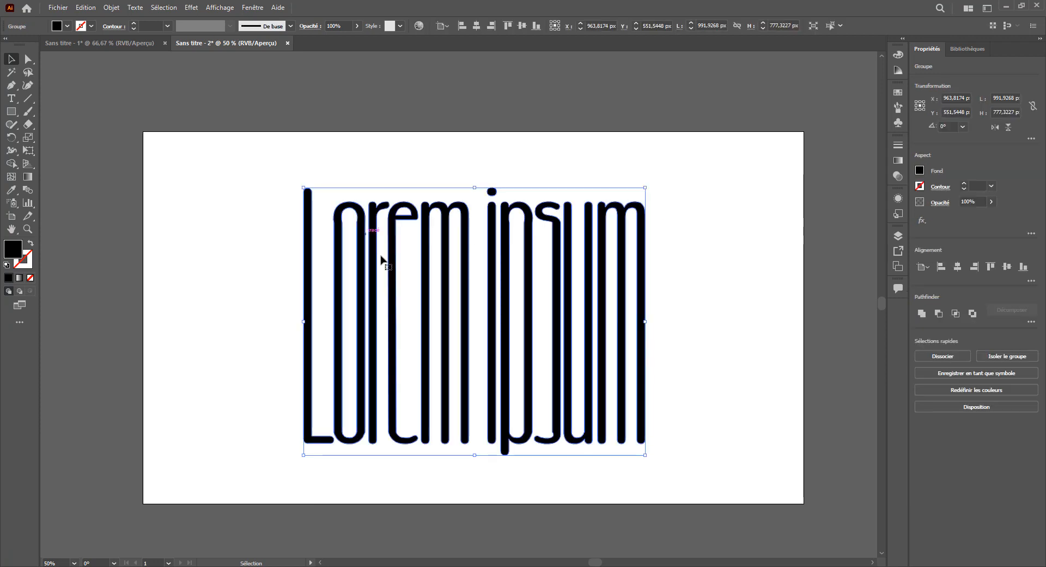
{"action": "left_click", "coordinate": [762, 244]}
{"action": "left_click", "coordinate": [641, 215]}
{"action": "mouse_move", "coordinate": [645, 187]}
{"action": "left_mouse_down"}
{"action": "mouse_move", "coordinate": [657, 177]}
{"action": "mouse_move", "coordinate": [650, 197]}
{"action": "left_mouse_up"}
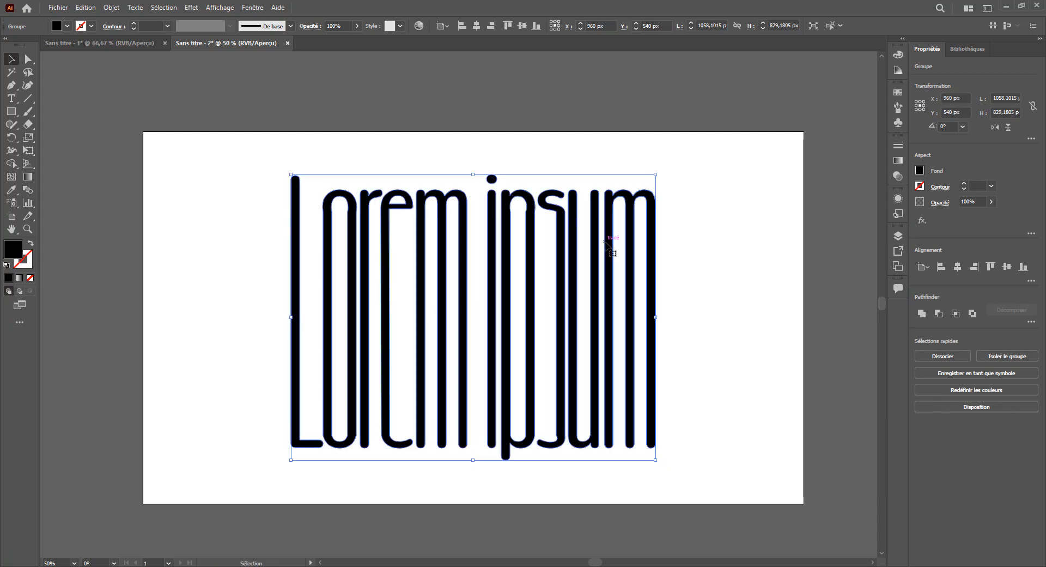
- Apply an envelope distortion mesh with 8 rows and 8 columns to the united lettering
{"action": "key", "text": "ctrl+plus"}
{"action": "left_click_drag", "start_coordinate": [620, 248], "coordinate": [613, 244]}
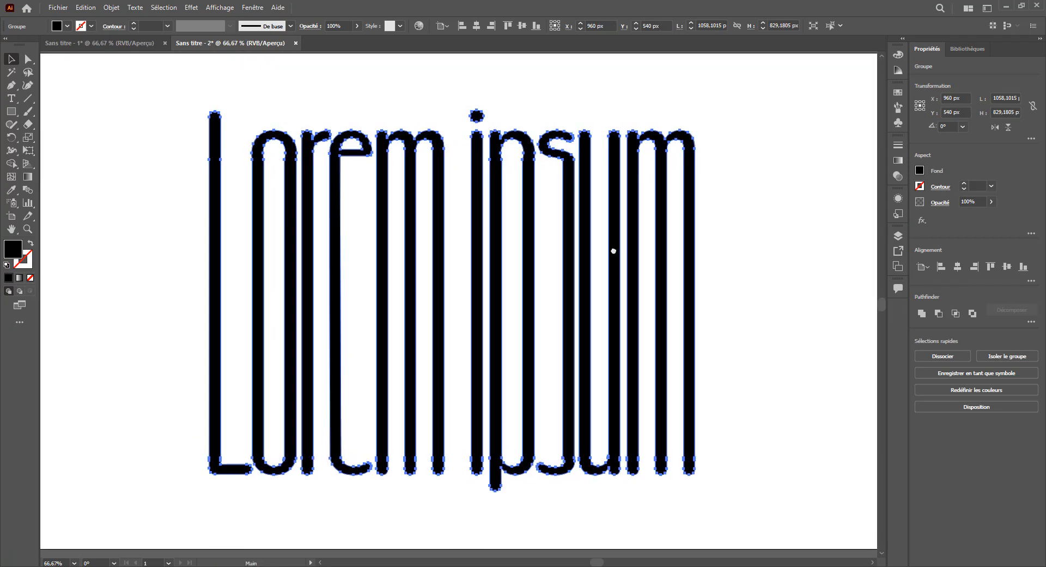
{"action": "left_click", "coordinate": [770, 256]}
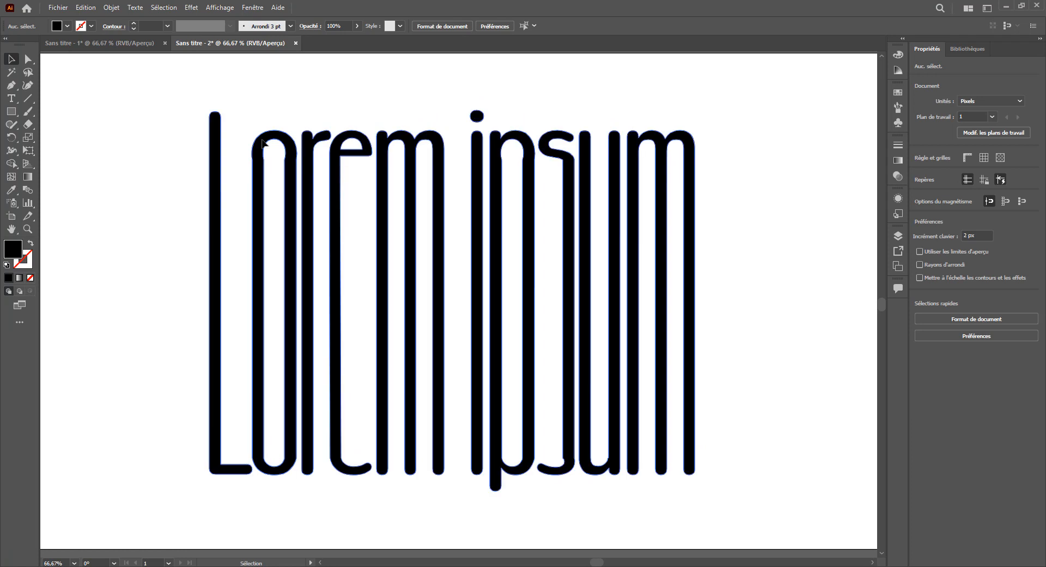
{"action": "left_click", "coordinate": [216, 120]}
{"action": "left_click", "coordinate": [117, 9]}
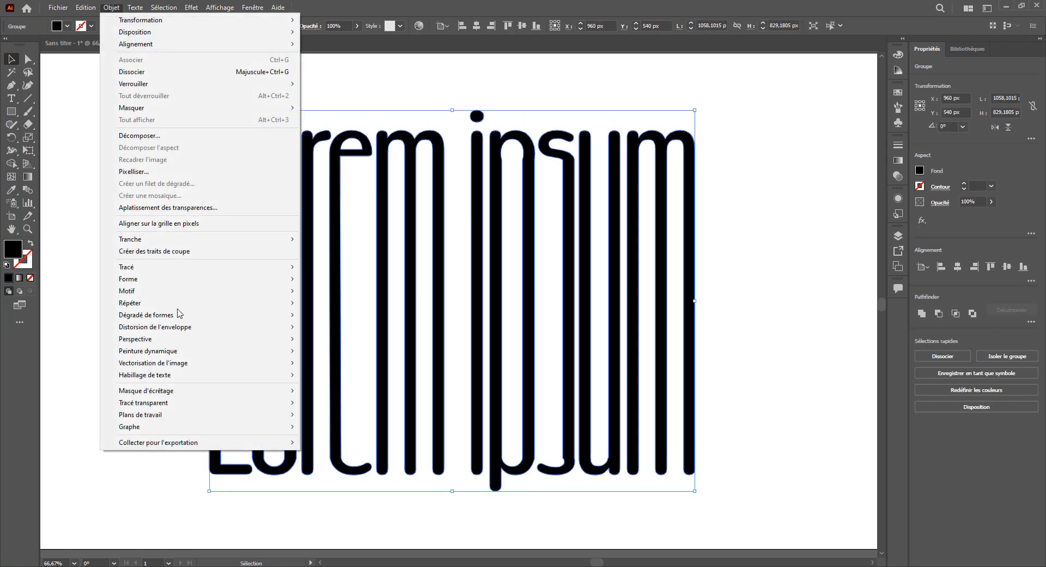
{"action": "mouse_move", "coordinate": [154, 329]}
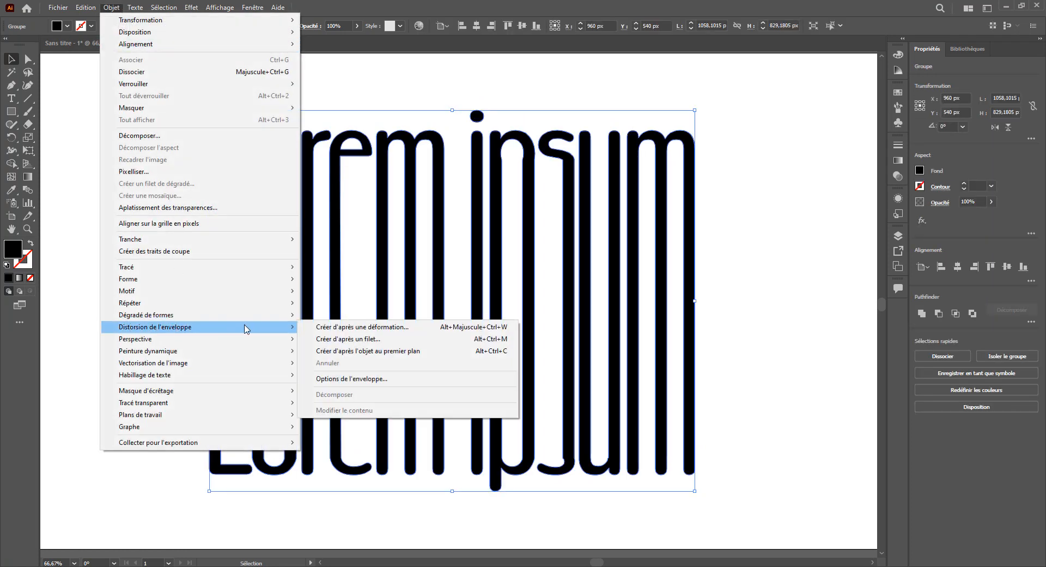
{"action": "left_click", "coordinate": [349, 339]}
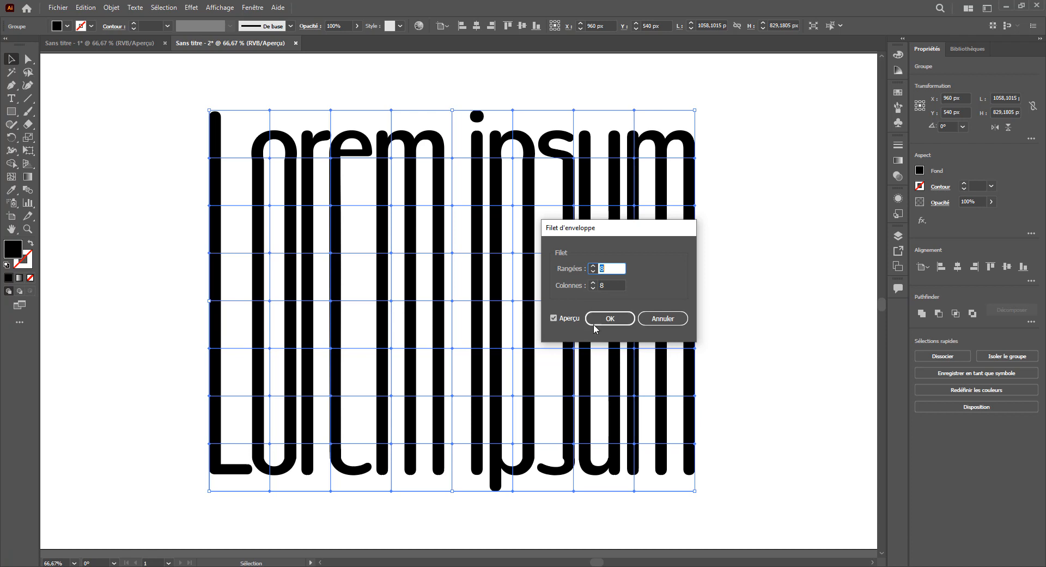
{"action": "left_click", "coordinate": [608, 322]}
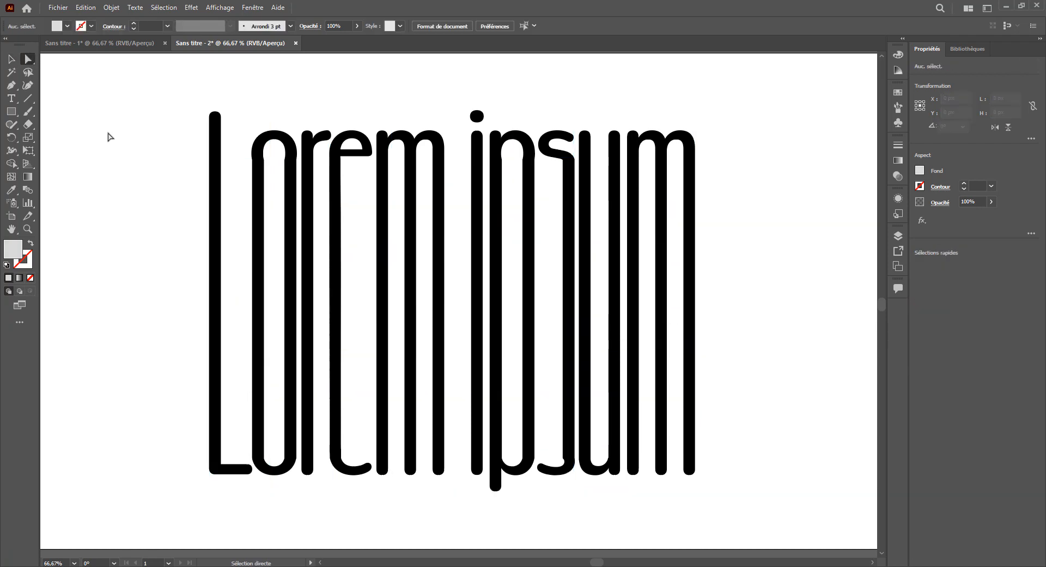
- Shift the third, fifth and seventh horizontal mesh lines right by about 30, 30 and 40 px to bend the stems into waves
{"action": "left_click", "coordinate": [252, 200]}
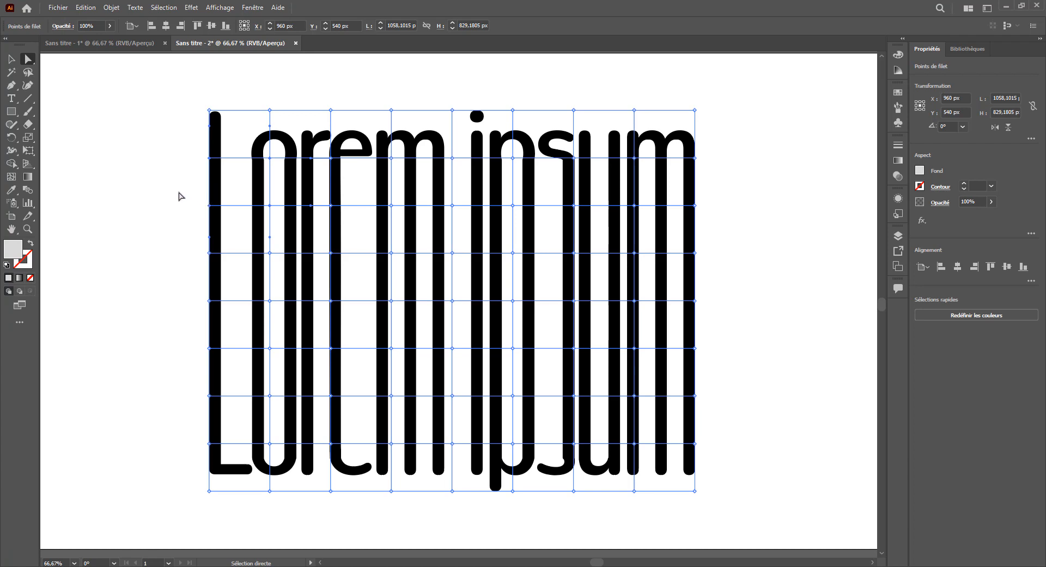
{"action": "left_click_drag", "start_coordinate": [243, 224], "coordinate": [739, 224]}
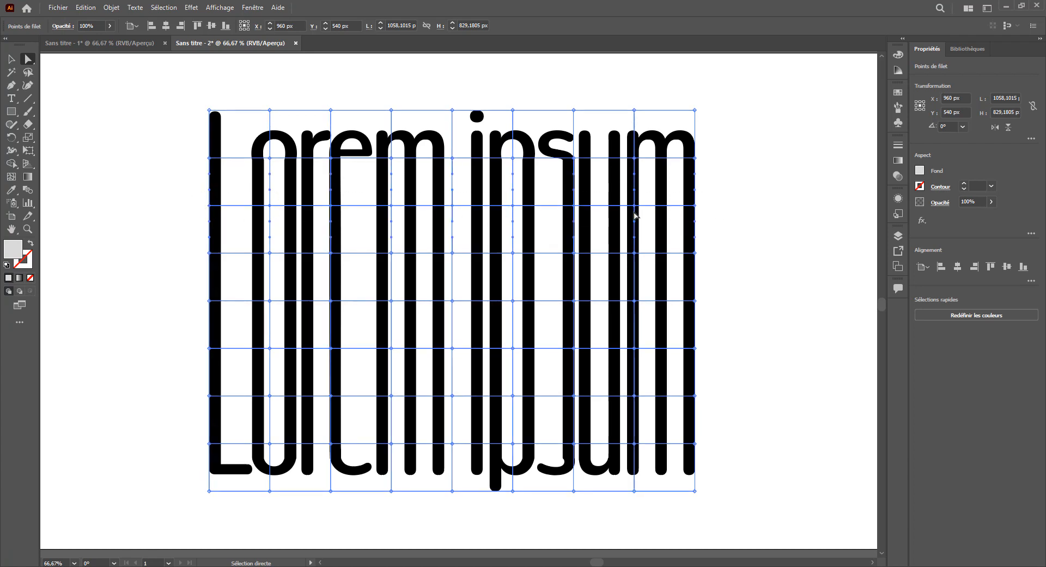
{"action": "left_click_drag", "start_coordinate": [635, 213], "coordinate": [648, 211]}
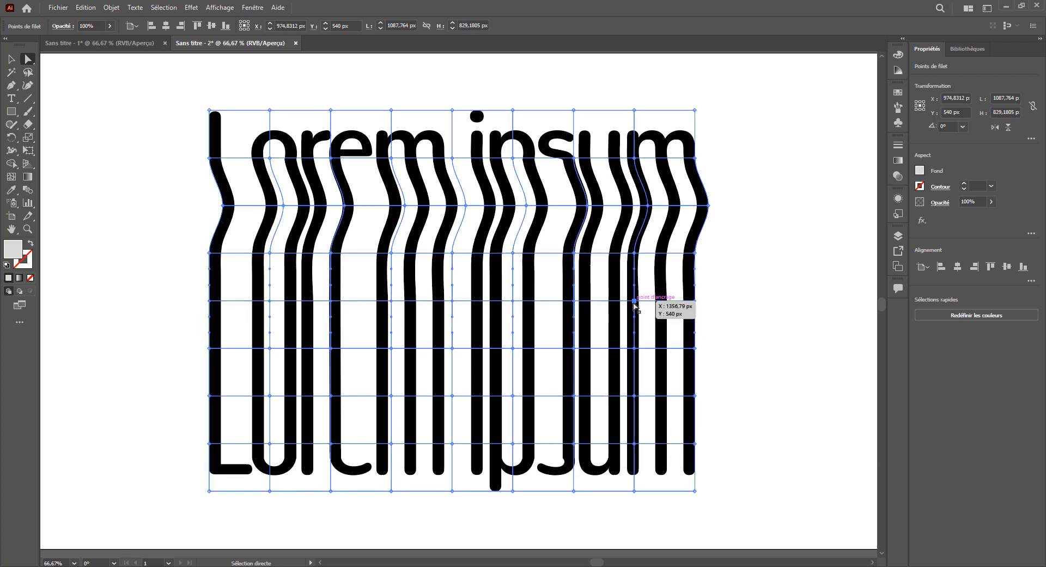
{"action": "left_click_drag", "start_coordinate": [635, 303], "coordinate": [647, 306]}
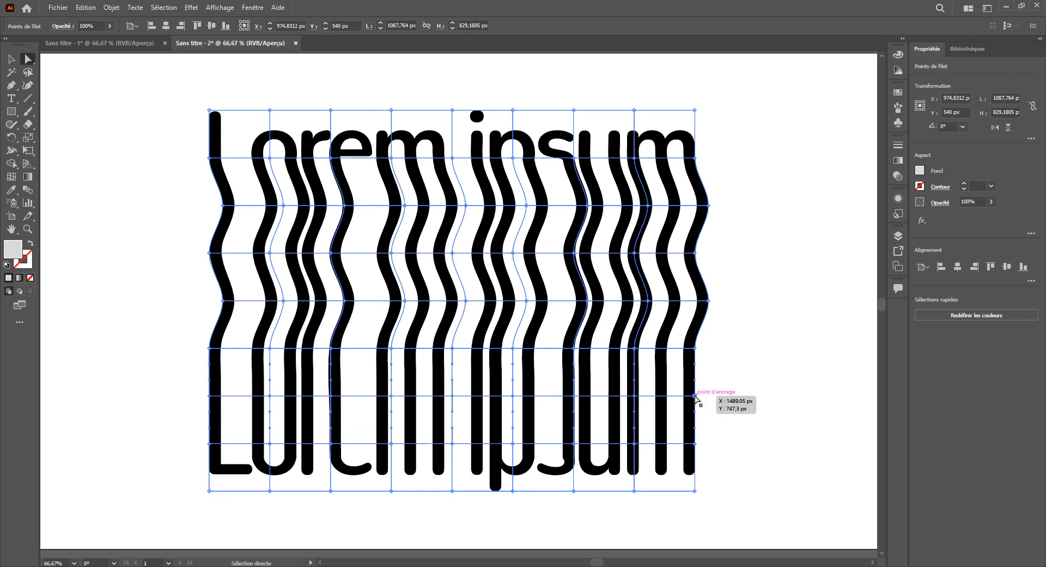
{"action": "left_click_drag", "start_coordinate": [696, 398], "coordinate": [712, 401]}
{"action": "left_click", "coordinate": [182, 141]}
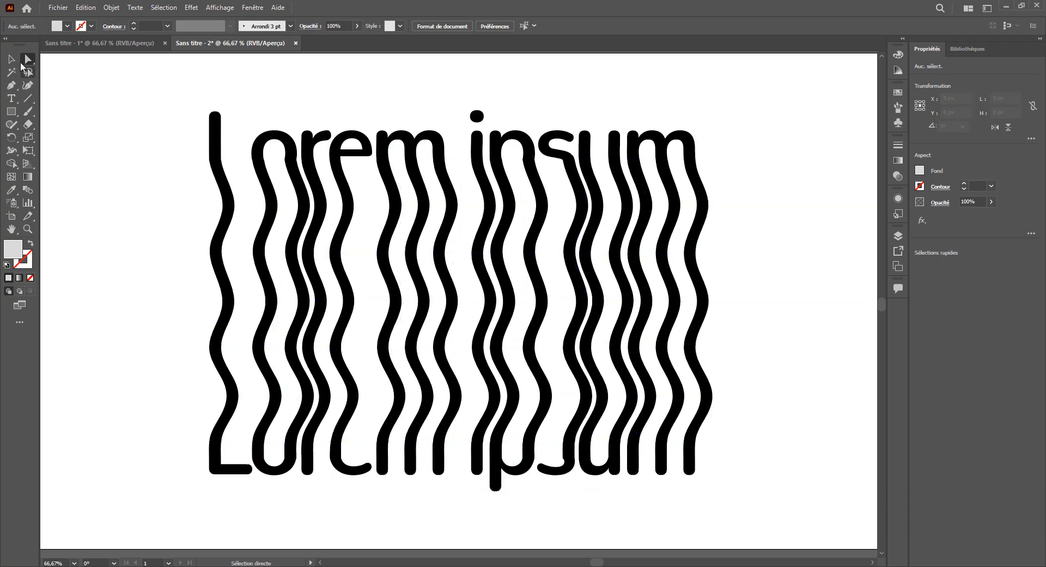
- Move the whole wavy lettering envelope slightly left to X 970 px and deselect it
{"action": "key", "text": "v"}
{"action": "left_click_drag", "start_coordinate": [447, 207], "coordinate": [444, 208]}
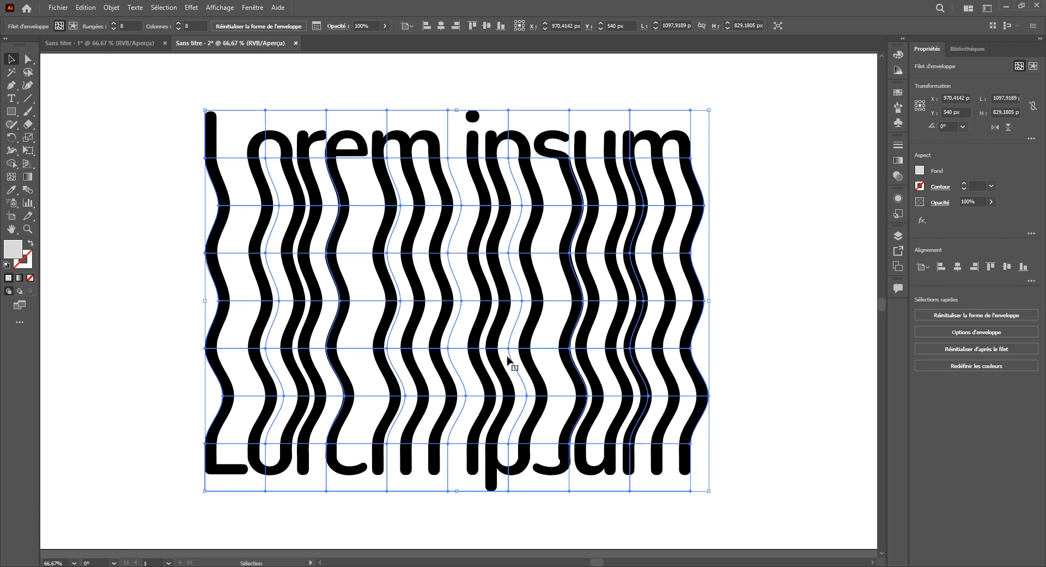
{"action": "left_click", "coordinate": [755, 258]}
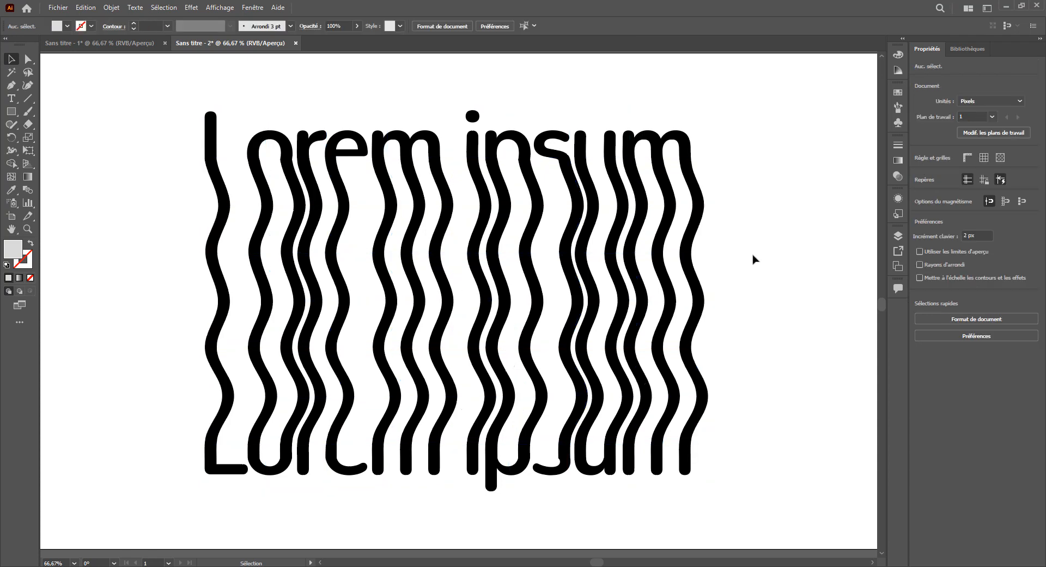
{"action": "left_click", "coordinate": [599, 226]}
{"action": "left_click", "coordinate": [714, 226]}
{"action": "left_click", "coordinate": [276, 252]}
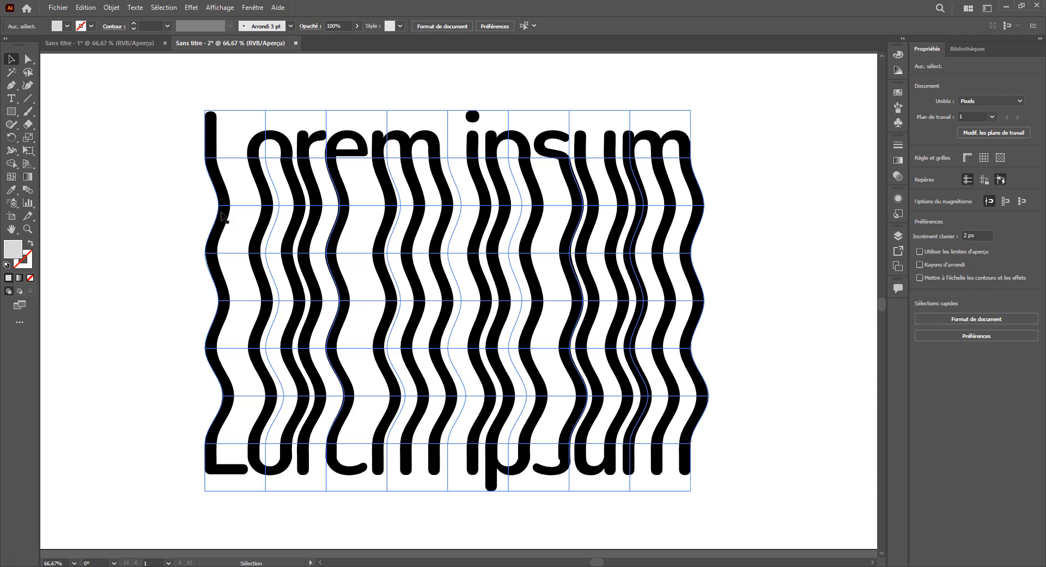
{"action": "left_click", "coordinate": [197, 203]}
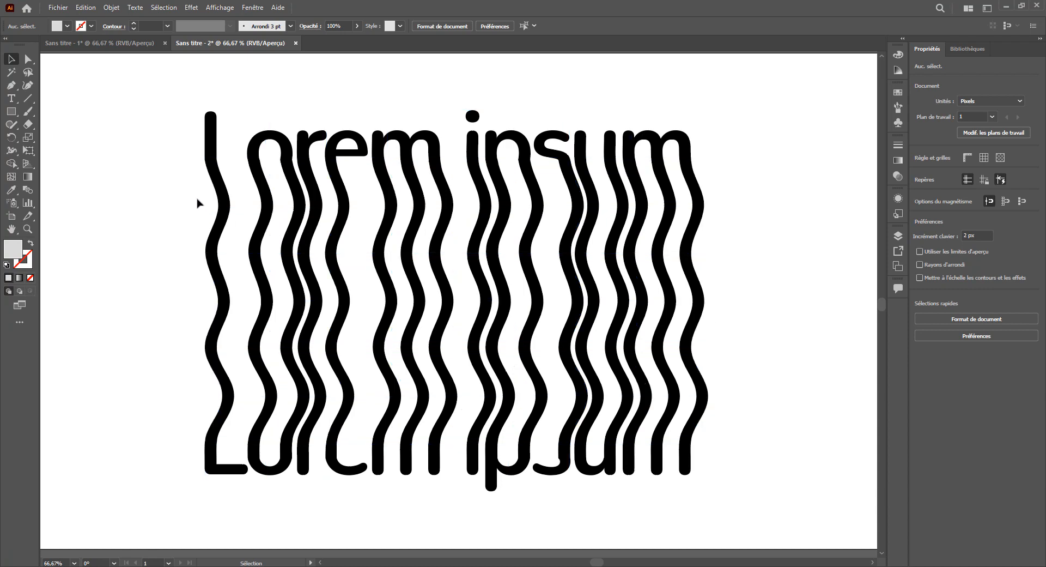
- Apply a 3D et matières rotation effect to the wavy lettering with the Isométrique haut preset
{"action": "left_click", "coordinate": [648, 142]}
{"action": "left_click", "coordinate": [191, 7]}
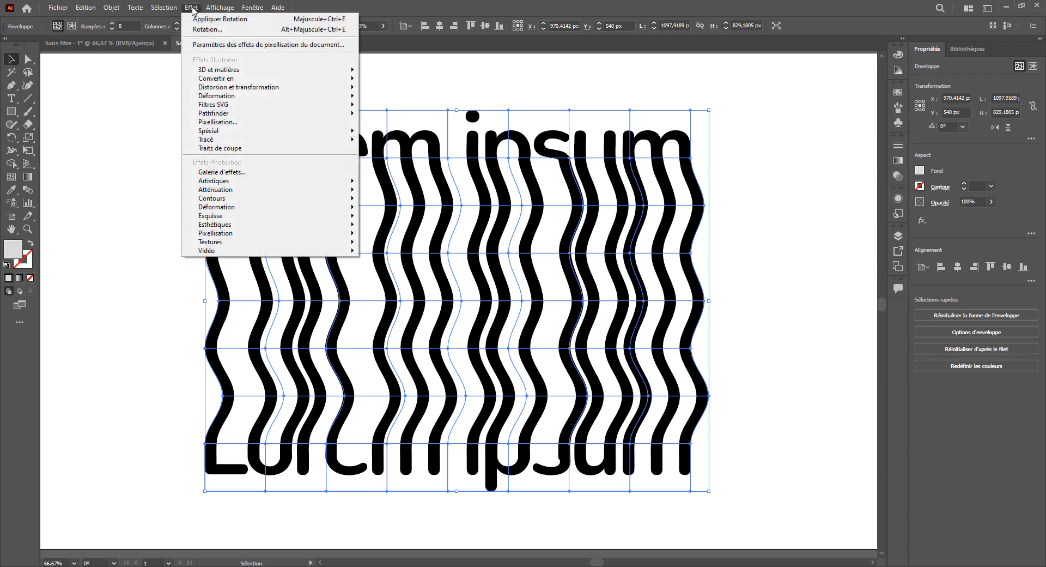
{"action": "mouse_move", "coordinate": [213, 75]}
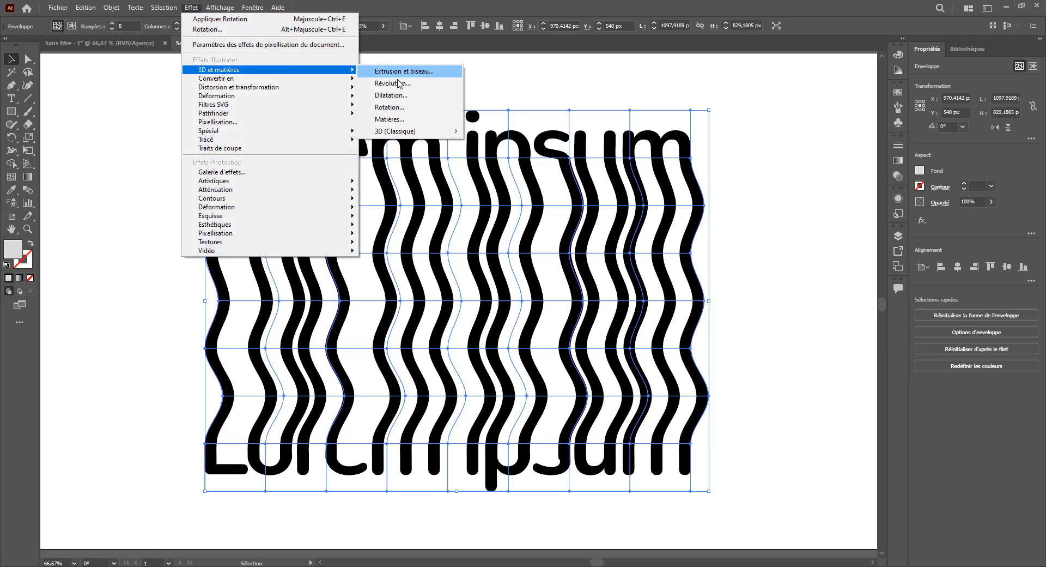
{"action": "left_click", "coordinate": [409, 107]}
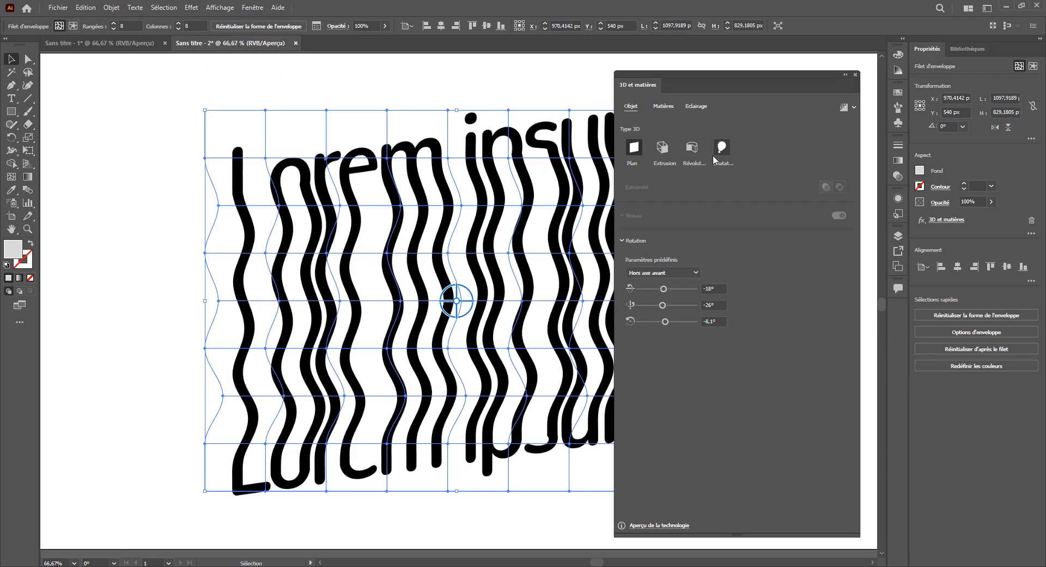
{"action": "left_click", "coordinate": [655, 274]}
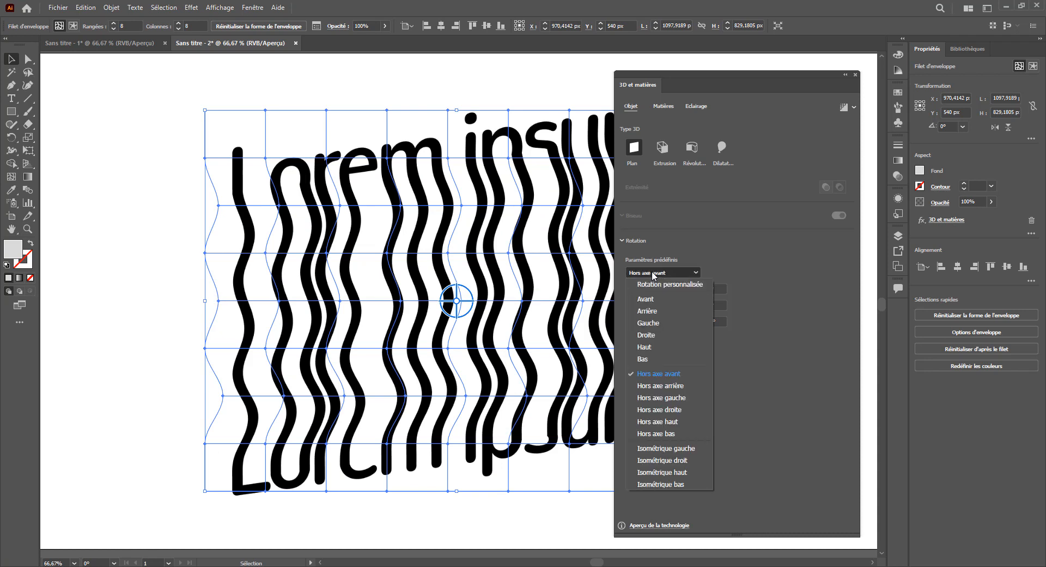
{"action": "left_click", "coordinate": [673, 473]}
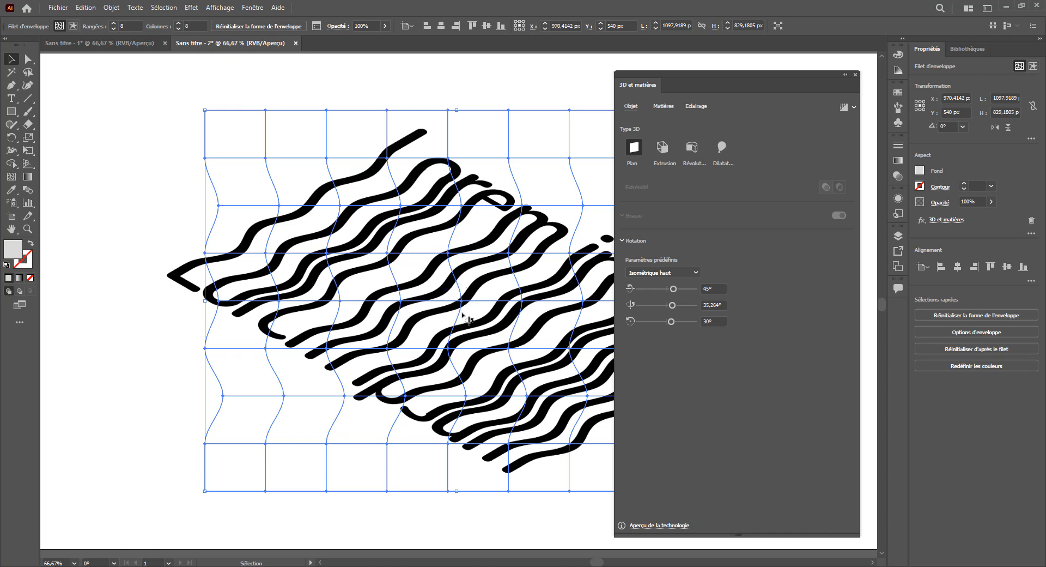
- Try a freehand 3D rotation of the lettering and restore the Isométrique haut preset
{"action": "mouse_move", "coordinate": [458, 306]}
{"action": "left_mouse_down"}
{"action": "mouse_move", "coordinate": [435, 265]}
{"action": "mouse_move", "coordinate": [417, 268]}
{"action": "mouse_move", "coordinate": [463, 261]}
{"action": "mouse_move", "coordinate": [460, 279]}
{"action": "left_mouse_up"}
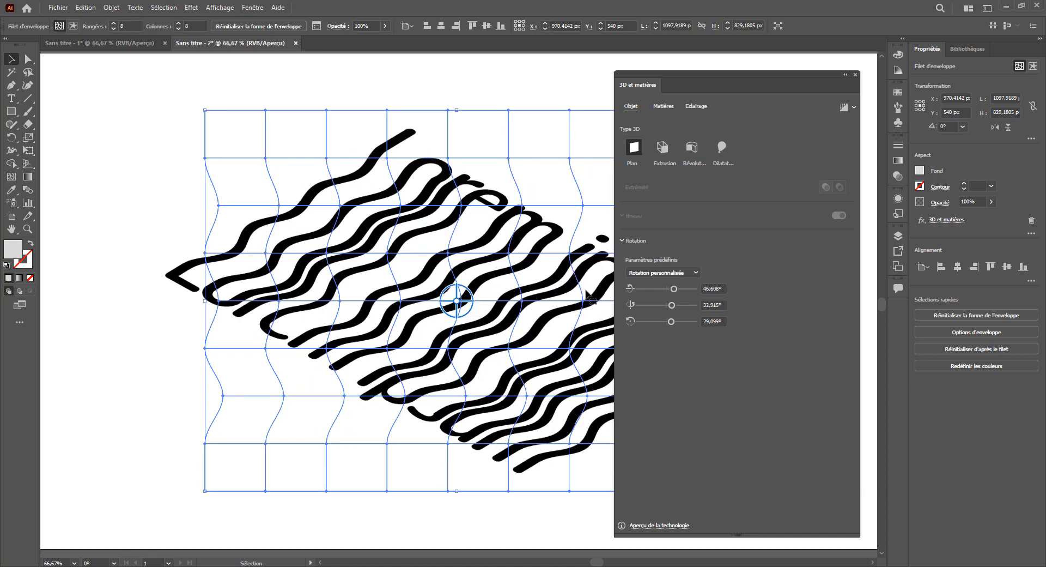
{"action": "left_click", "coordinate": [658, 272]}
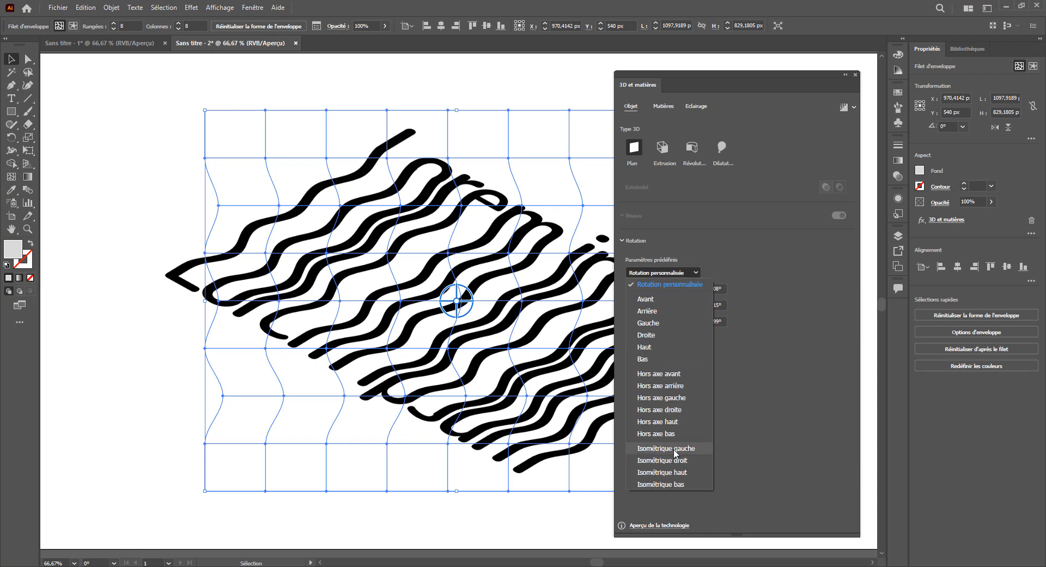
{"action": "left_click", "coordinate": [674, 472]}
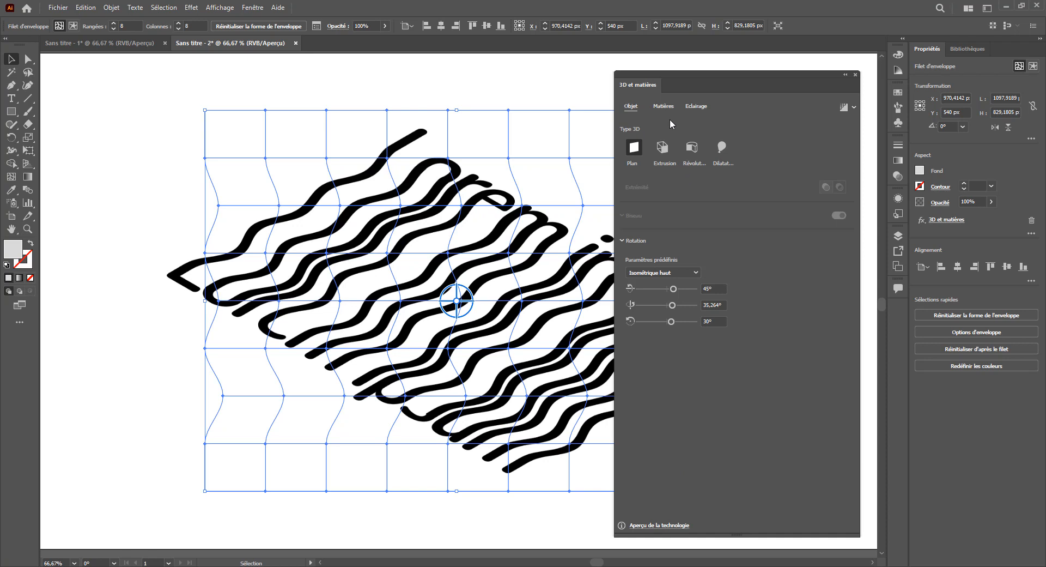
- Switch the lettering's 3D type to Dilatation with 10 px depth and fill the envelope's contents with yellow
{"action": "left_click", "coordinate": [722, 156]}
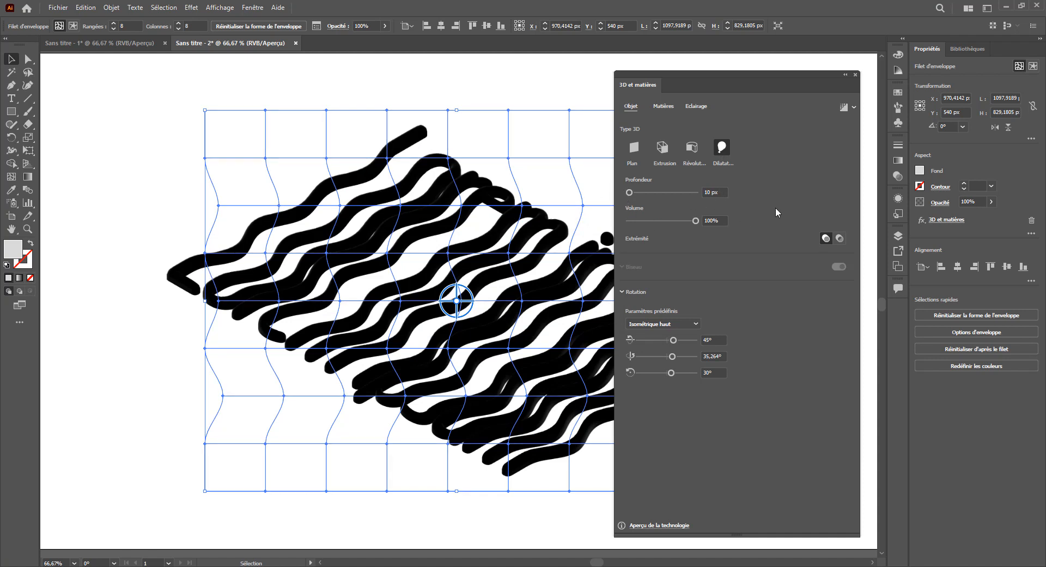
{"action": "left_click", "coordinate": [856, 77]}
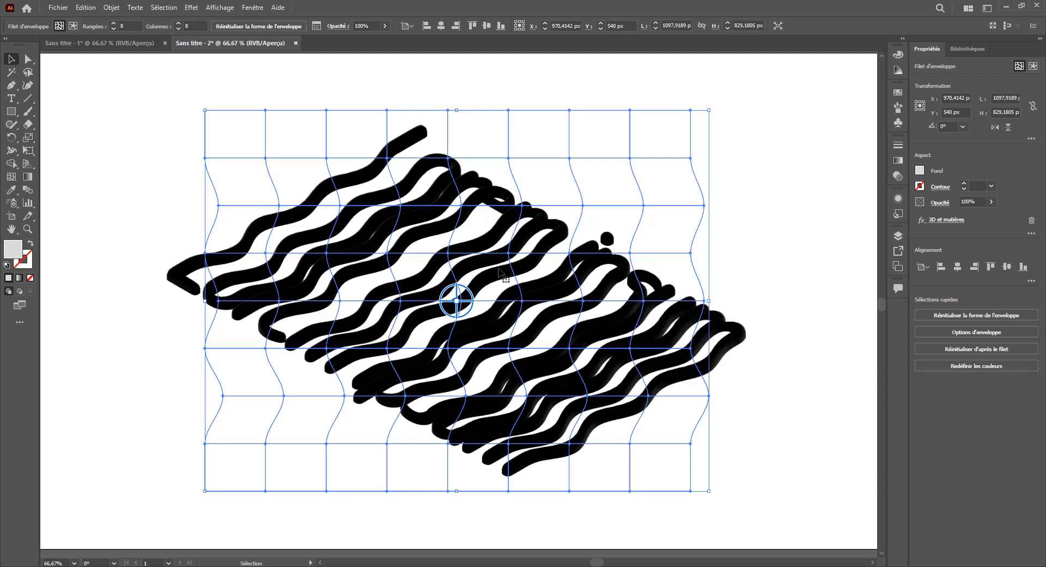
{"action": "key", "text": "ctrl+shift+p"}
{"action": "left_click", "coordinate": [920, 170]}
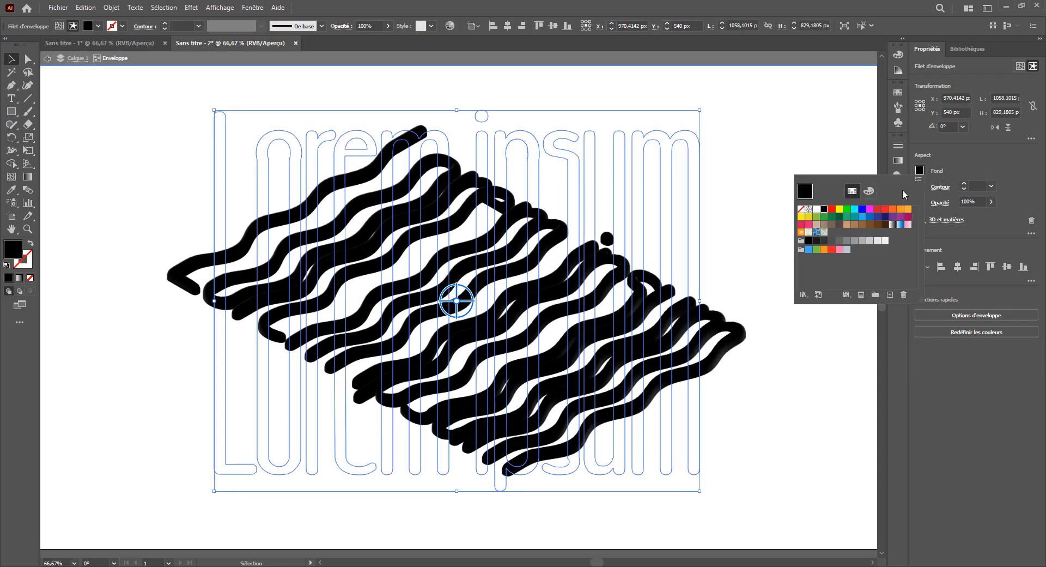
{"action": "left_click", "coordinate": [839, 216]}
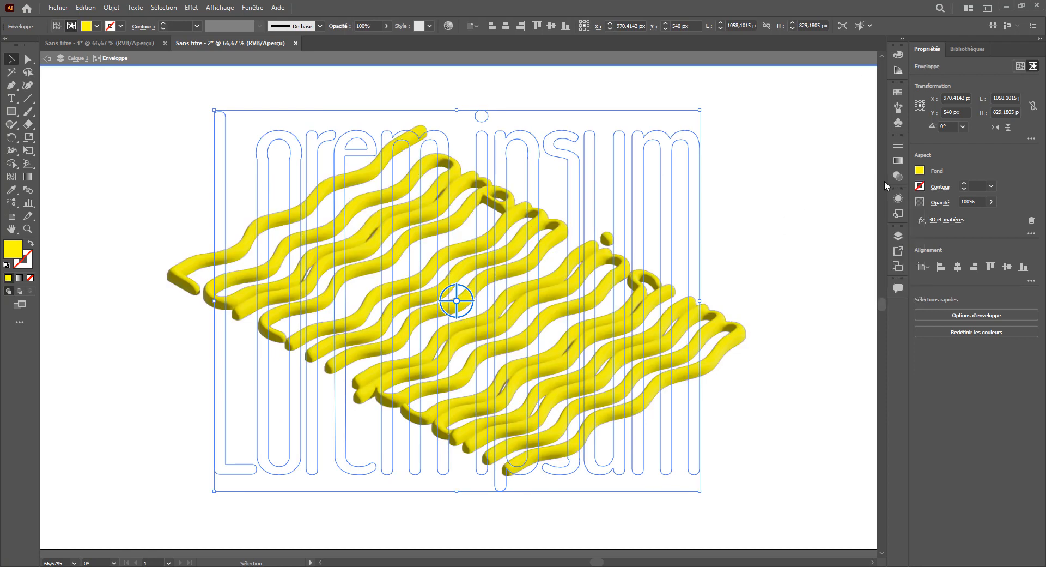
{"action": "left_click", "coordinate": [703, 275]}
{"action": "left_click", "coordinate": [518, 303]}
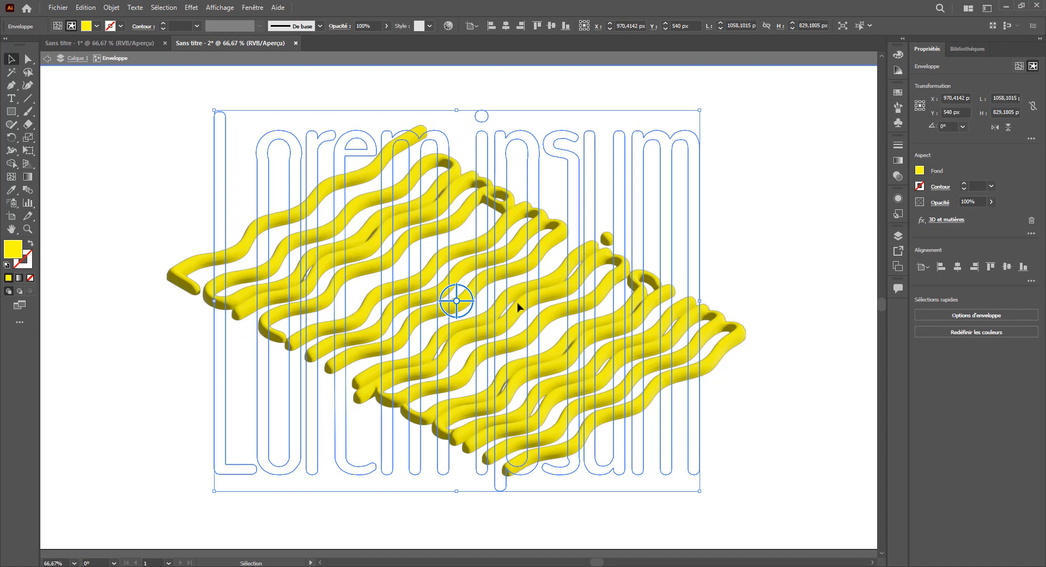
{"action": "left_click", "coordinate": [192, 8]}
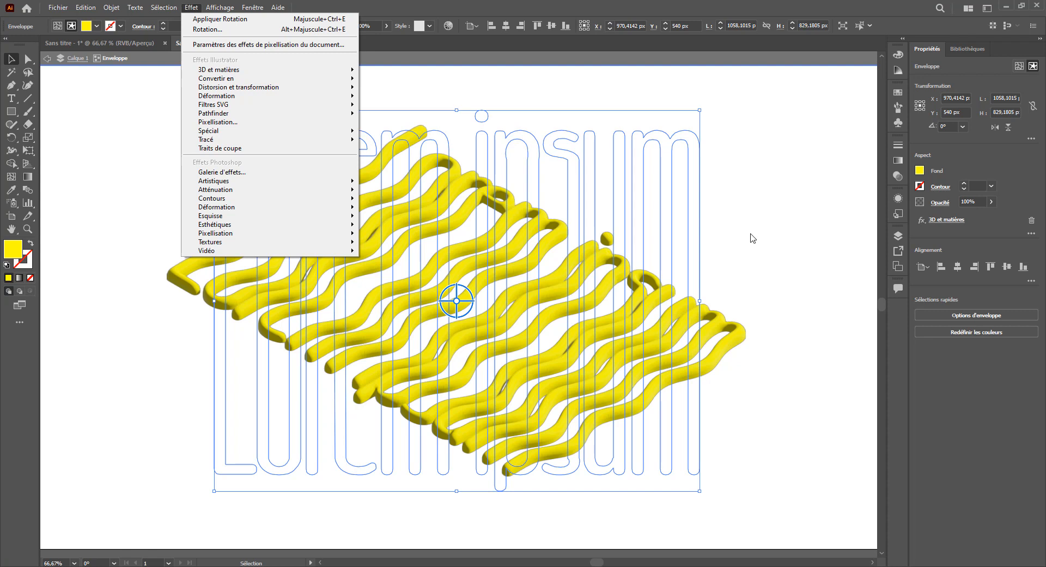
{"action": "left_click", "coordinate": [673, 294]}
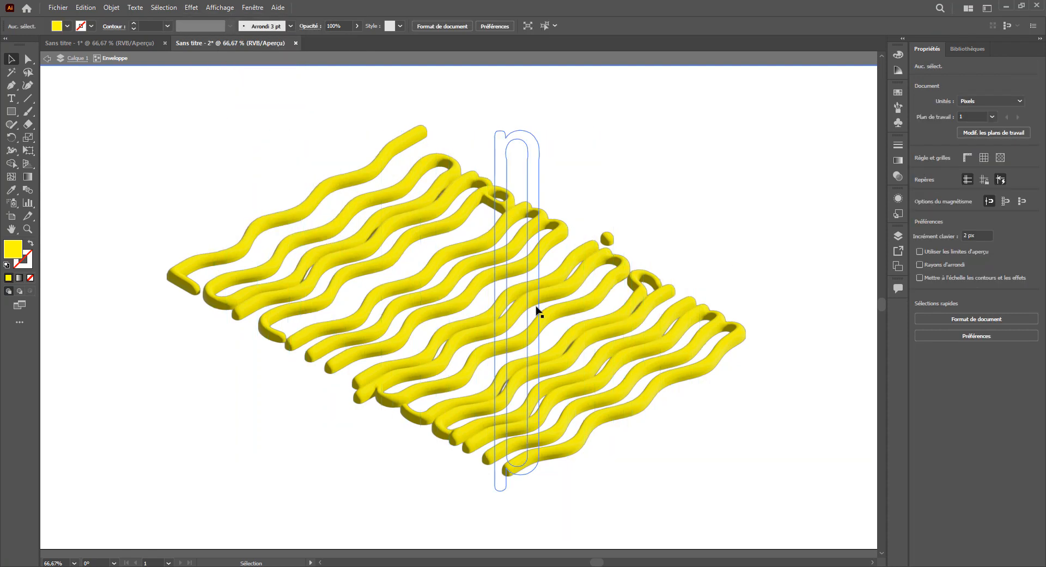
- Reopen the lettering's 3D et matières effect and set the inflation depth to 15 px
{"action": "left_click", "coordinate": [518, 299]}
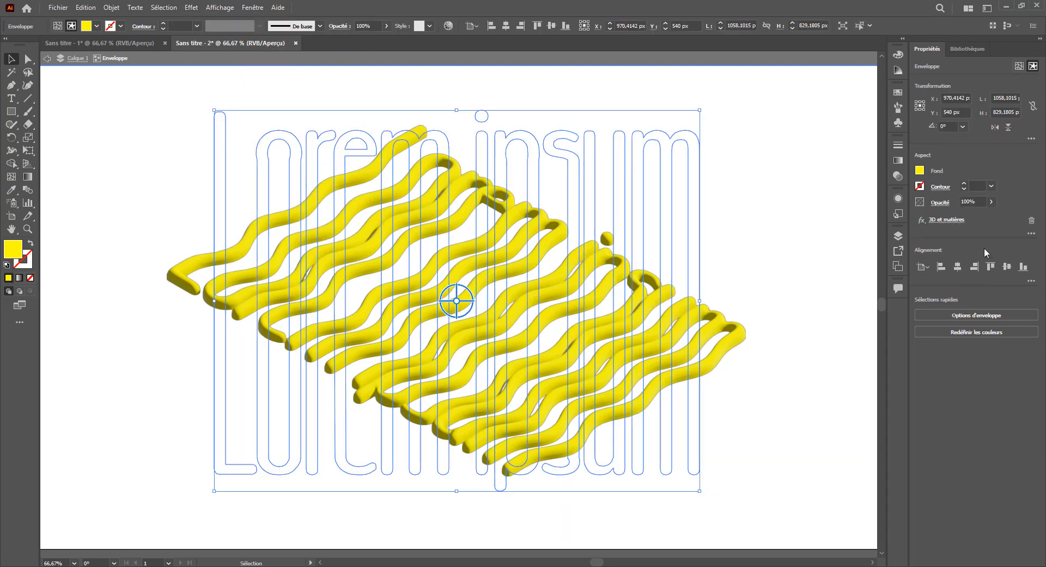
{"action": "left_click", "coordinate": [939, 220]}
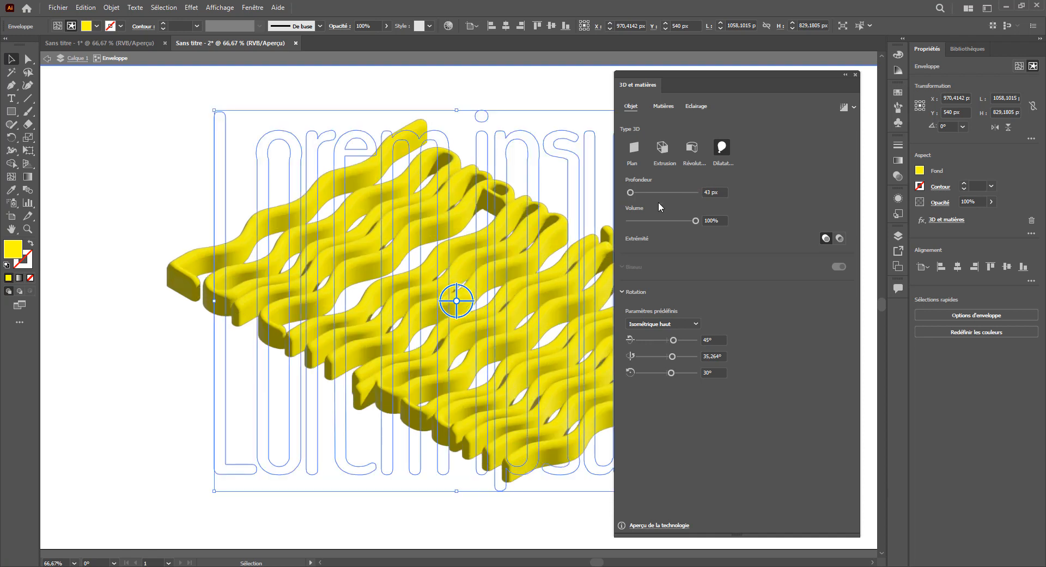
{"action": "left_click", "coordinate": [717, 192]}
{"action": "type", "text": "10"}
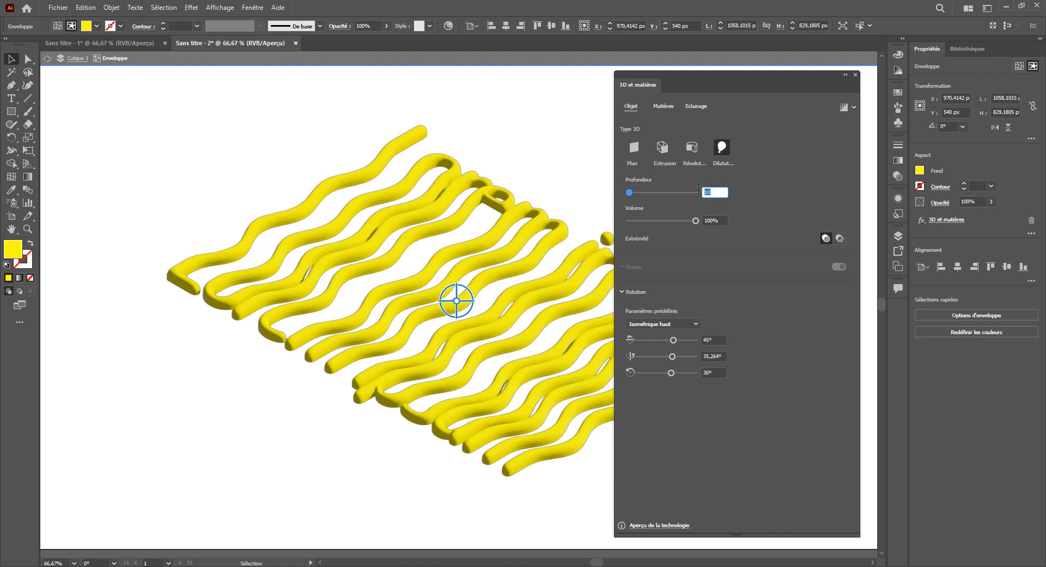
{"action": "type", "text": "5"}
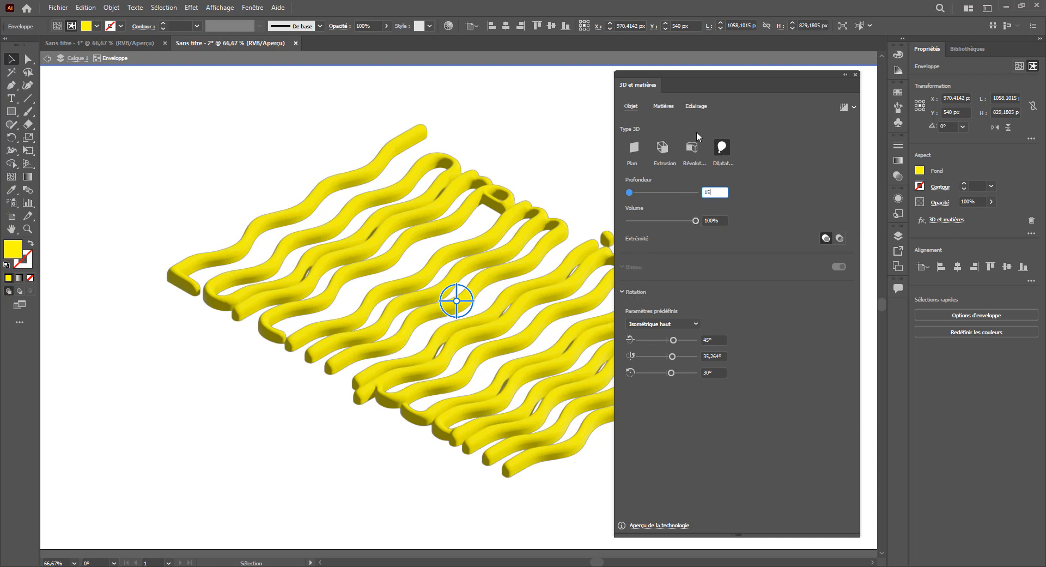
- Apply the snakeskin leather (Cuir de serpent) Adobe Substance material to the inflated lettering
{"action": "left_click", "coordinate": [668, 107]}
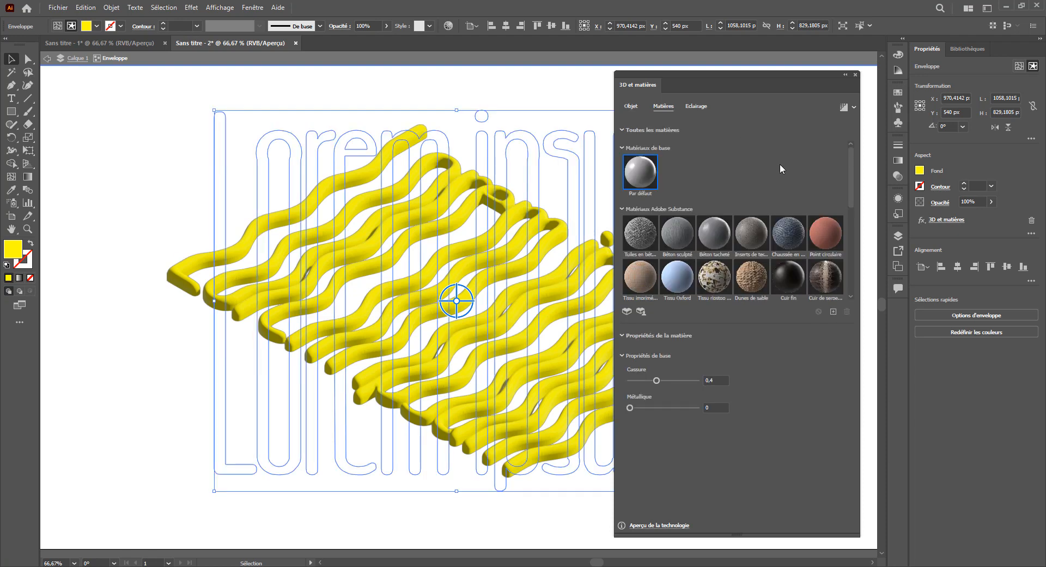
{"action": "left_click_drag", "start_coordinate": [855, 168], "coordinate": [849, 201]}
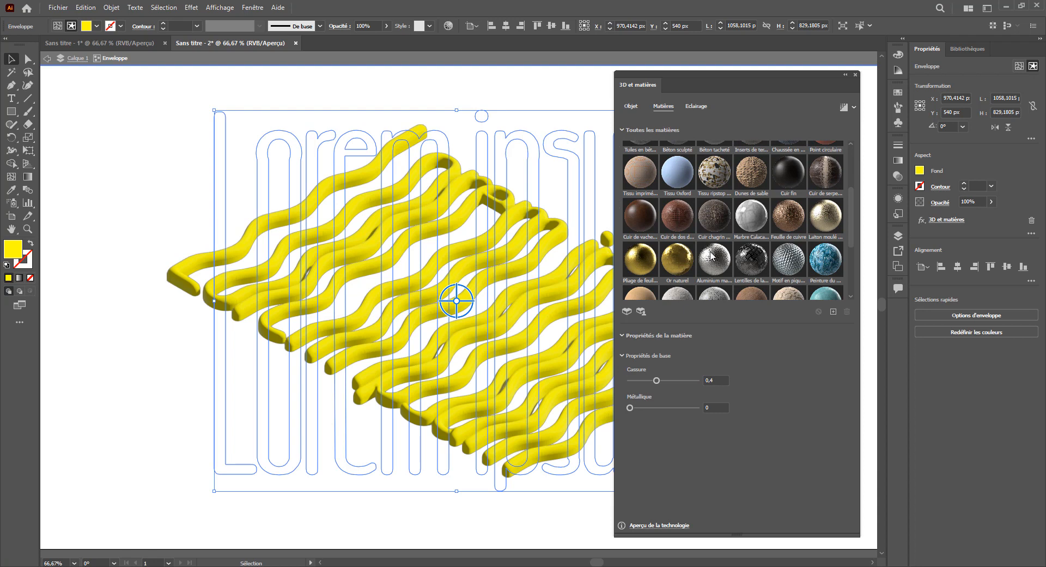
{"action": "scroll", "coordinate": [765, 258], "scroll_direction": "up", "scroll_amount": 2}
{"action": "left_click", "coordinate": [827, 224]}
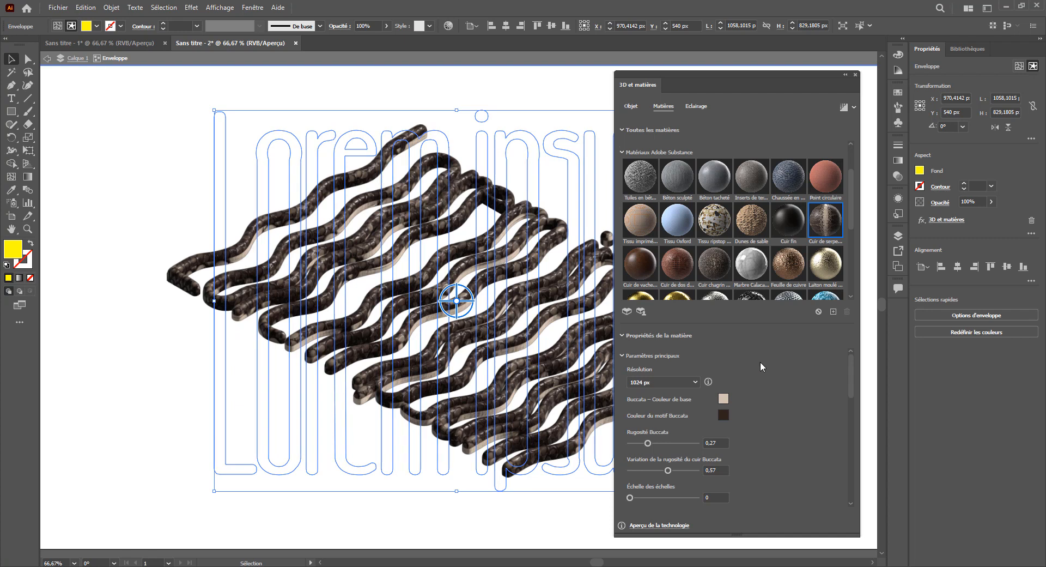
- Set the snakeskin material's Buccata base colour to a fully bright yellow with a hue of 62°
{"action": "scroll", "coordinate": [761, 362], "scroll_direction": "down", "scroll_amount": 3}
{"action": "scroll", "coordinate": [761, 362], "scroll_direction": "up", "scroll_amount": 4}
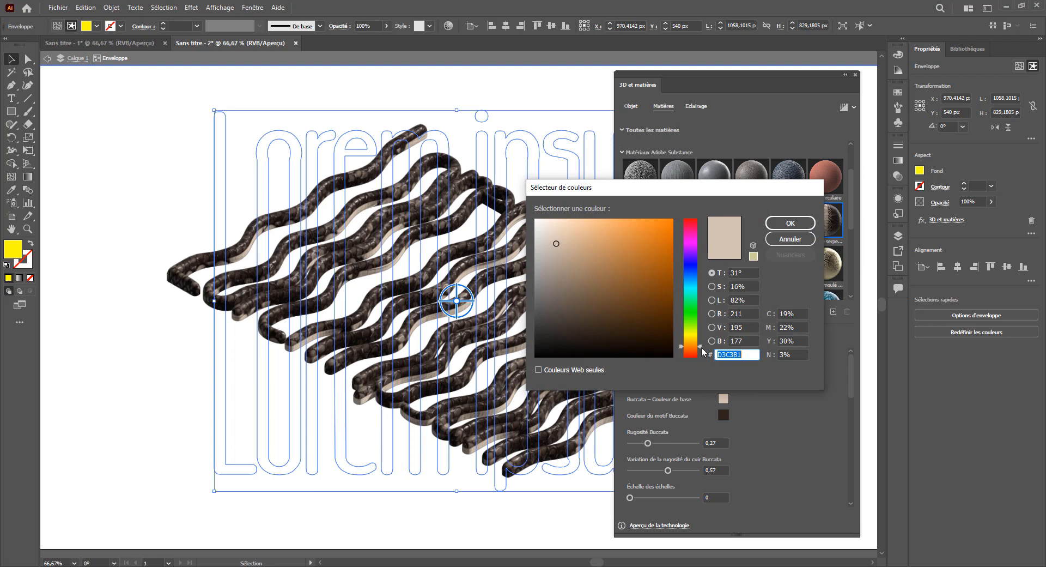
{"action": "left_click_drag", "start_coordinate": [702, 347], "coordinate": [701, 334]}
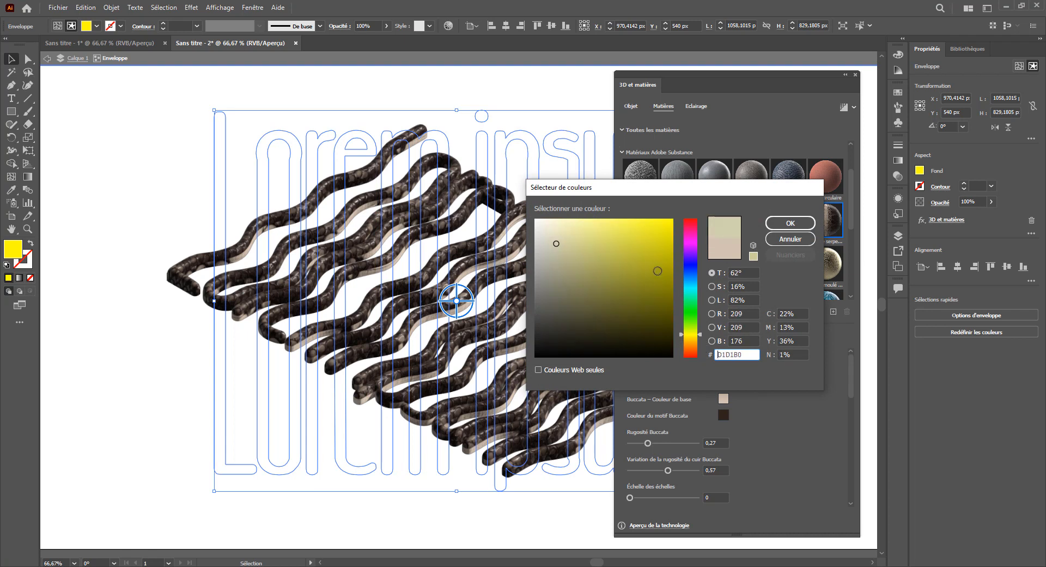
{"action": "left_click_drag", "start_coordinate": [657, 270], "coordinate": [658, 209]}
{"action": "left_click", "coordinate": [776, 220]}
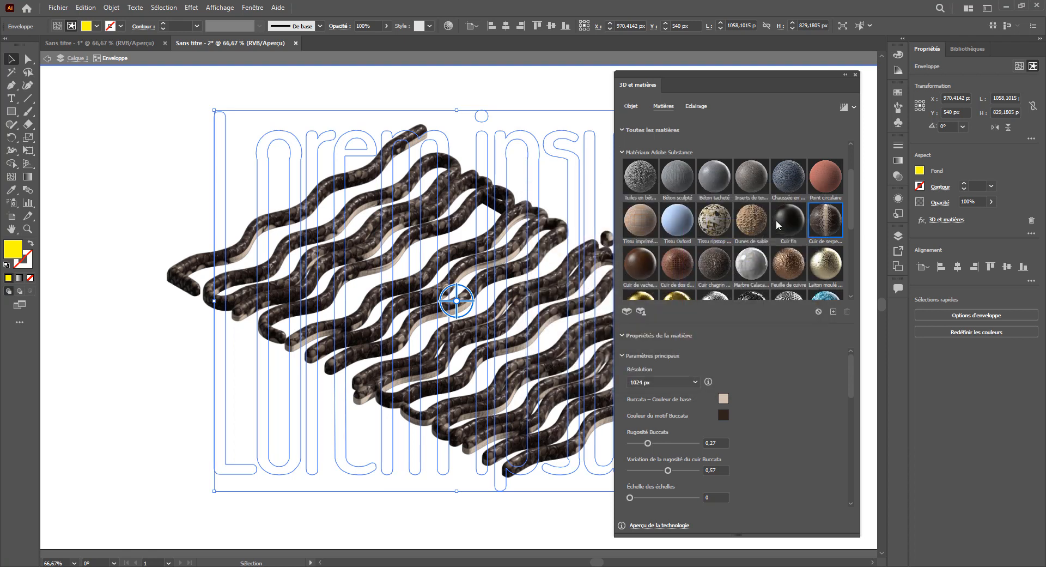
- Set the snakeskin material's Buccata pattern colour (Couleur du motif Buccata) to a very dark green, hex 0E1E05
{"action": "left_click", "coordinate": [724, 414]}
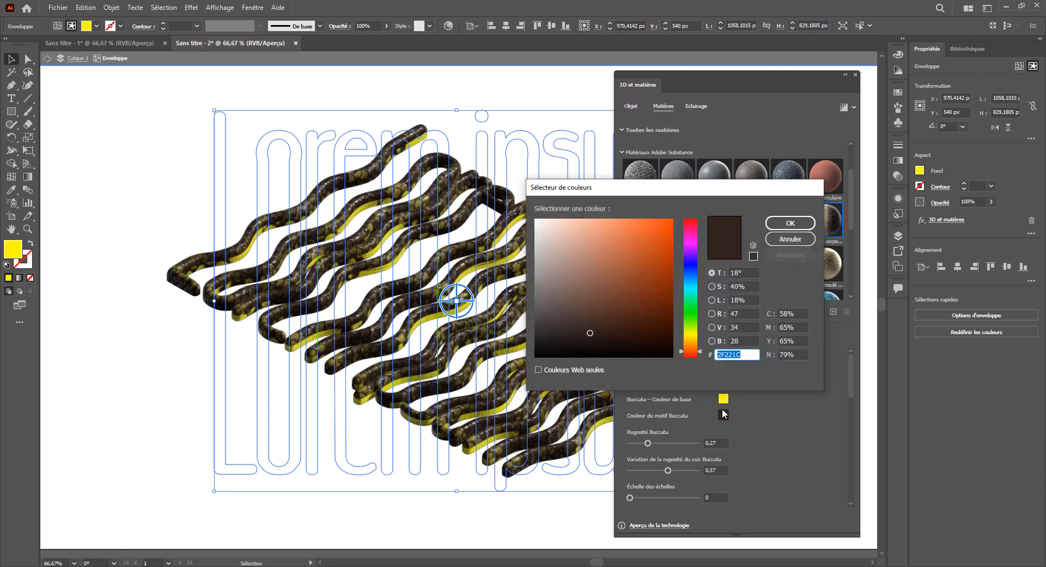
{"action": "left_click", "coordinate": [700, 351]}
{"action": "left_click_drag", "start_coordinate": [703, 352], "coordinate": [702, 320]}
{"action": "left_click", "coordinate": [646, 334]}
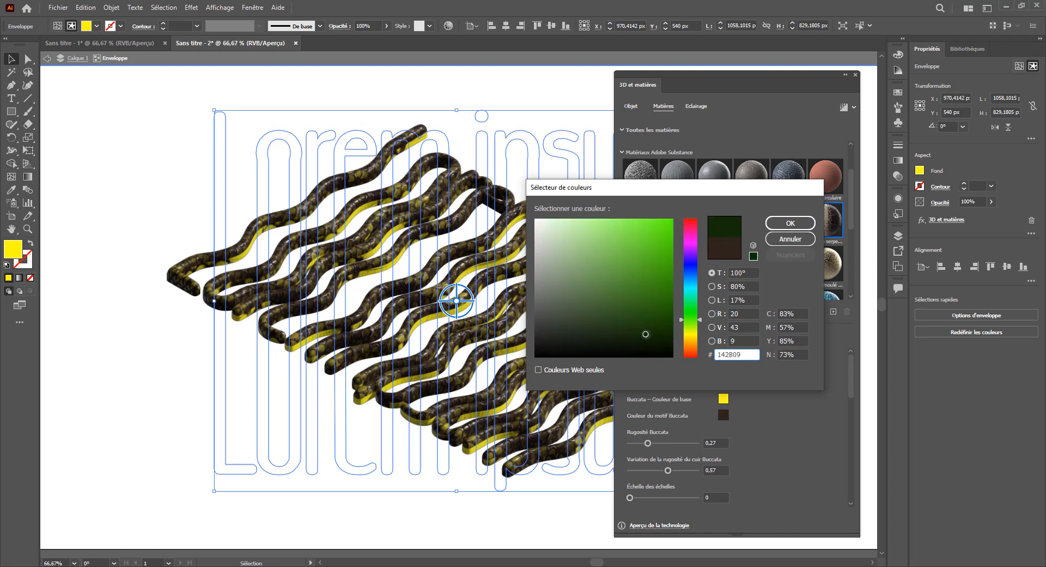
{"action": "left_click", "coordinate": [790, 223]}
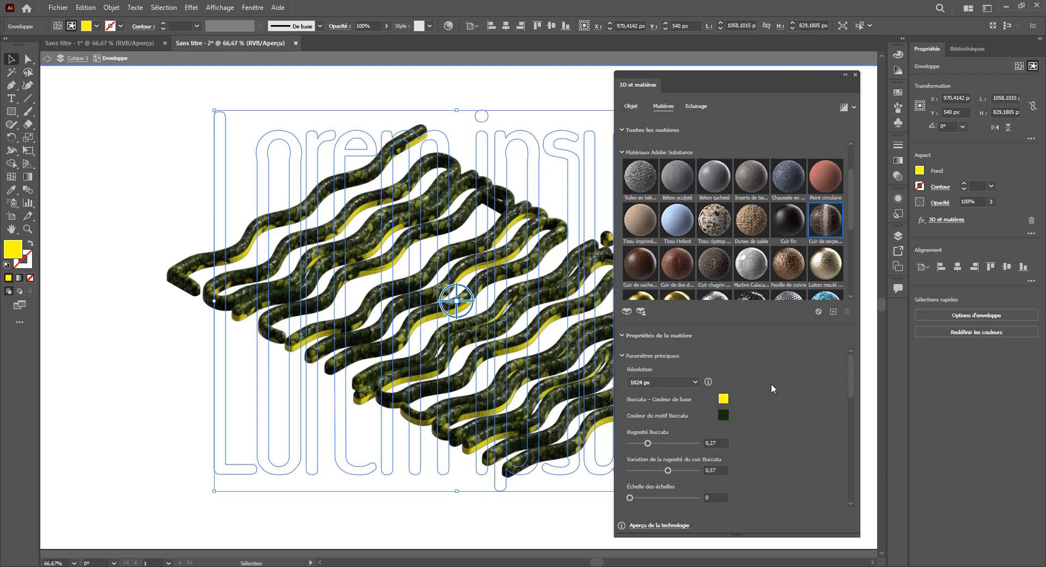
{"action": "left_click", "coordinate": [724, 415]}
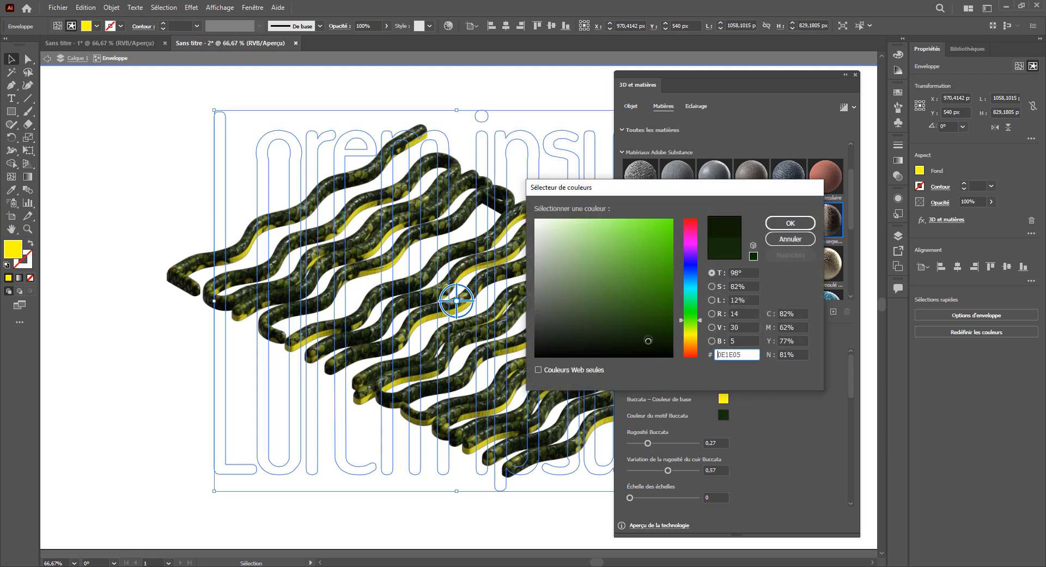
{"action": "left_click", "coordinate": [782, 225]}
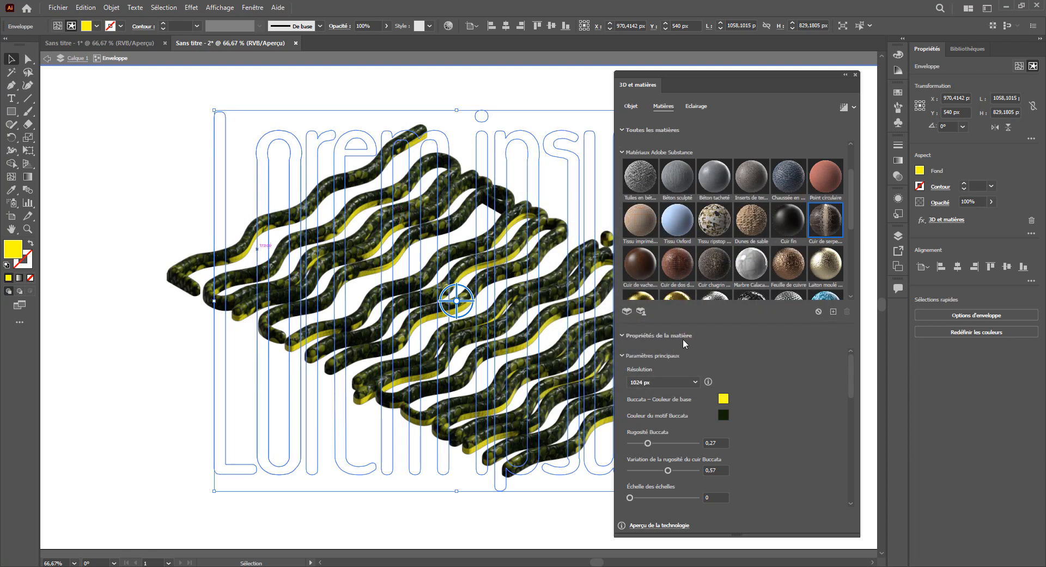
- Set the snakeskin's Buccata roughness to 0,5, its leather roughness variation to 0,6 and the scale size (Échelle des échelles) to 0,5
{"action": "left_click_drag", "start_coordinate": [648, 443], "coordinate": [658, 443]}
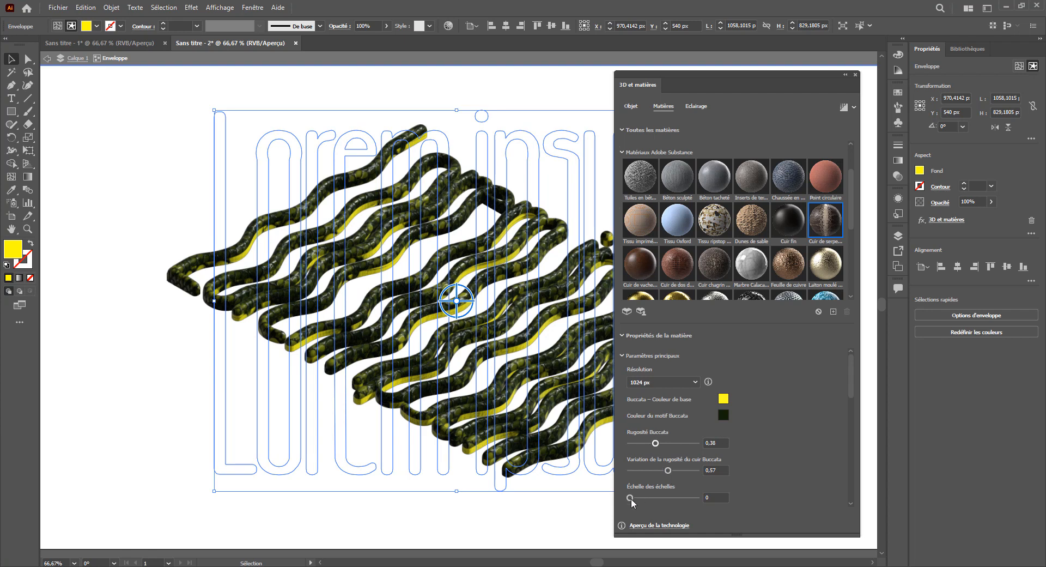
{"action": "left_click_drag", "start_coordinate": [630, 498], "coordinate": [661, 500]}
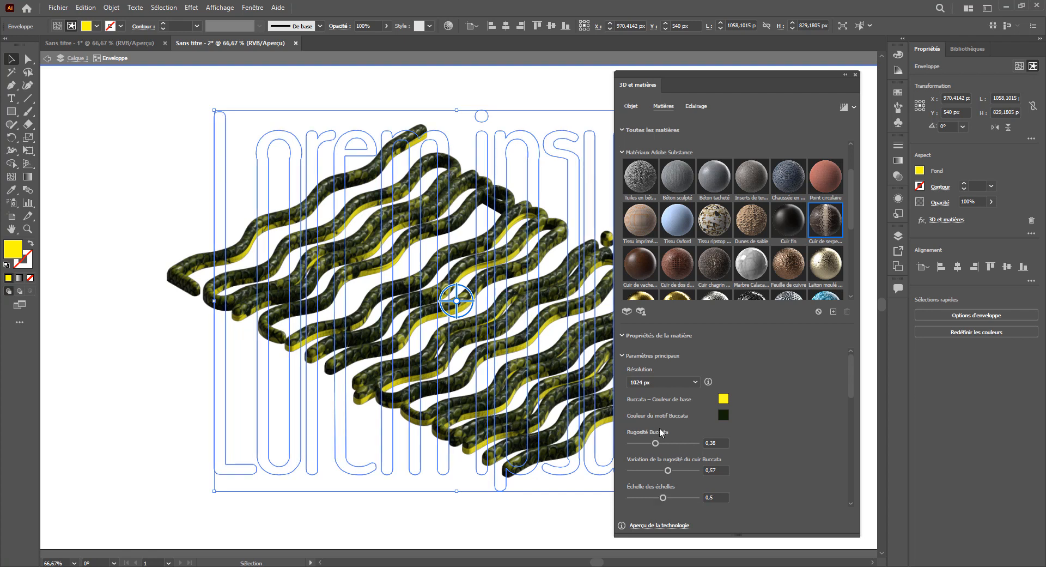
{"action": "left_click_drag", "start_coordinate": [669, 471], "coordinate": [662, 449]}
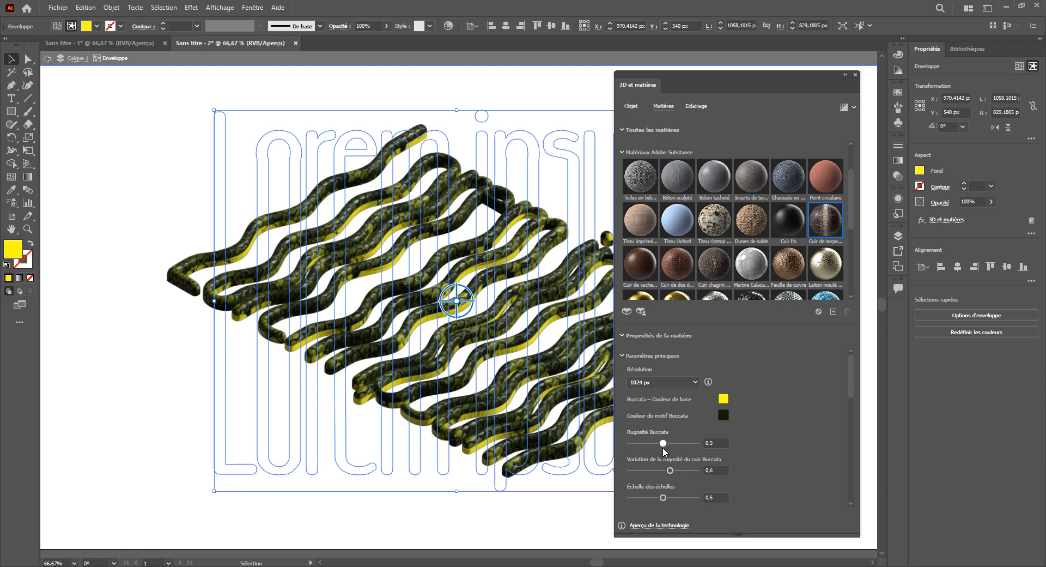
{"action": "mouse_move", "coordinate": [664, 501]}
{"action": "left_mouse_down"}
{"action": "mouse_move", "coordinate": [694, 502]}
{"action": "mouse_move", "coordinate": [666, 495]}
{"action": "left_mouse_up"}
- Try an X offset (Décalage sur X) of 341 on the snakeskin material and return it to 0
{"action": "scroll", "coordinate": [733, 450], "scroll_direction": "down", "scroll_amount": 6}
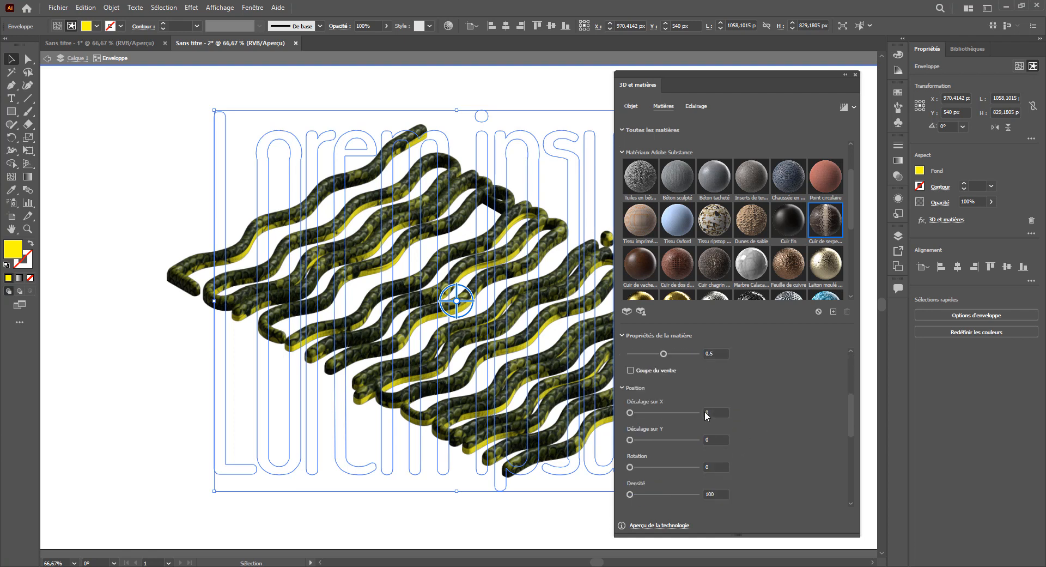
{"action": "left_click_drag", "start_coordinate": [631, 364], "coordinate": [652, 365]}
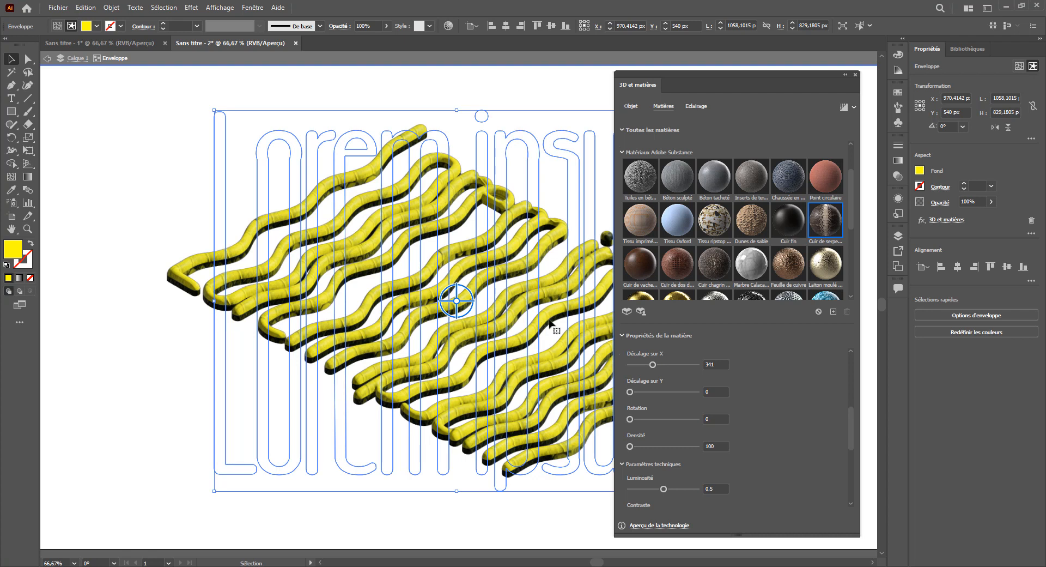
{"action": "left_click_drag", "start_coordinate": [653, 365], "coordinate": [614, 366]}
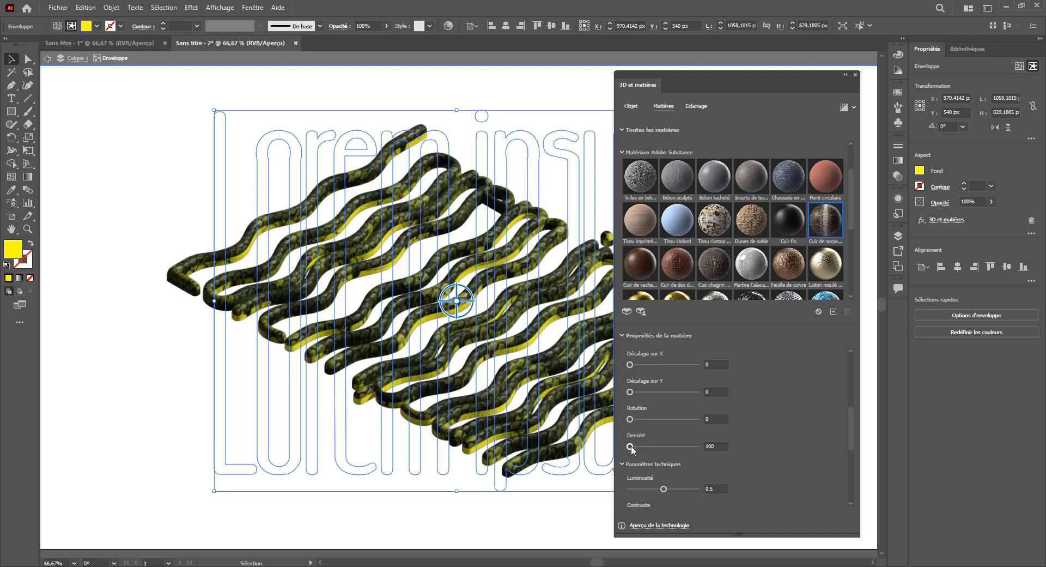
- Set the snakeskin material's density (Densité) to 122 and return its luminosity (Luminosité) to 0,5
{"action": "left_click_drag", "start_coordinate": [633, 444], "coordinate": [640, 447]}
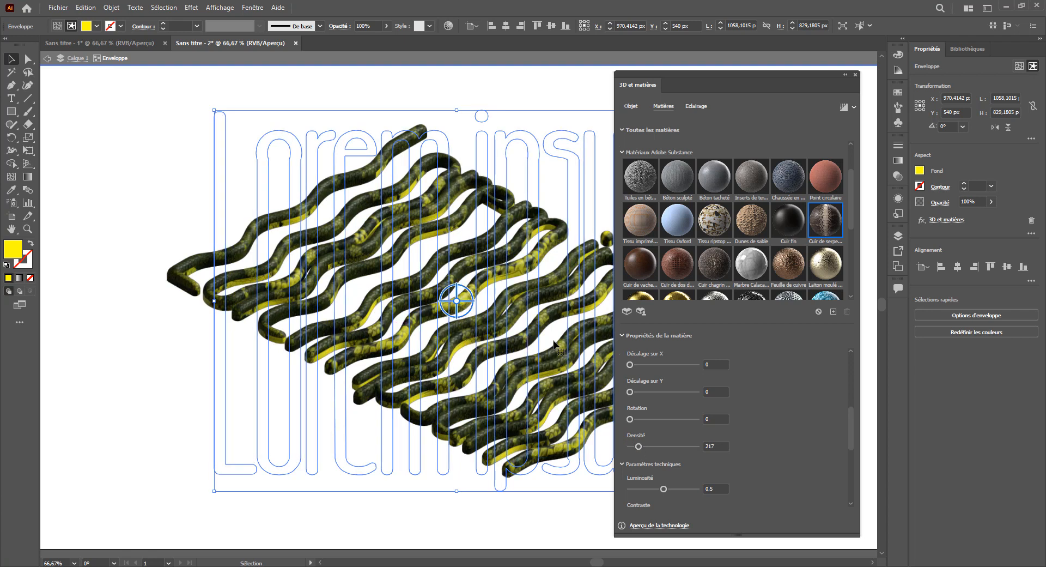
{"action": "left_click_drag", "start_coordinate": [639, 446], "coordinate": [639, 451]}
{"action": "left_click_drag", "start_coordinate": [640, 447], "coordinate": [636, 448]}
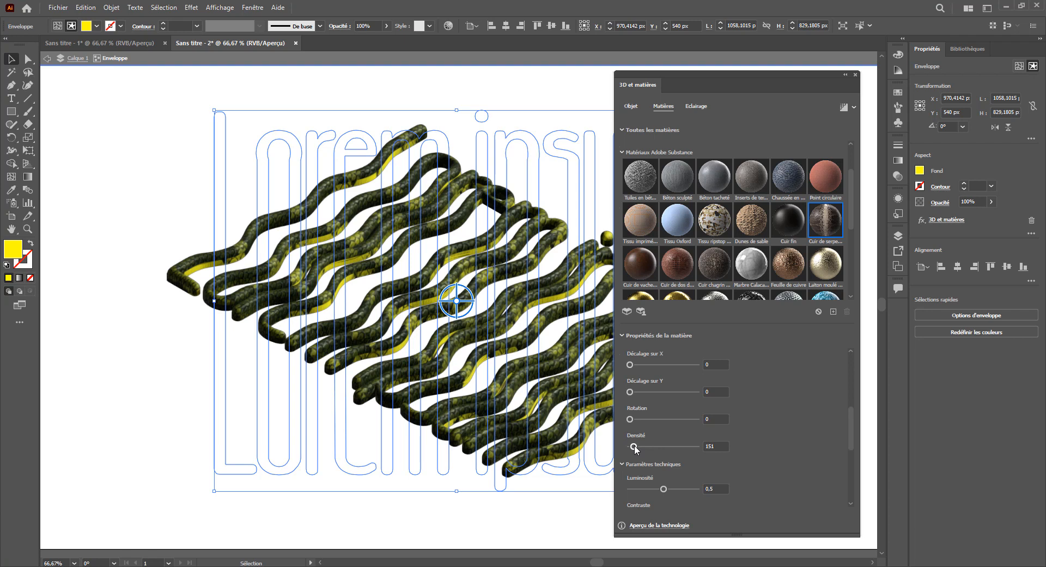
{"action": "left_click_drag", "start_coordinate": [635, 448], "coordinate": [632, 449]}
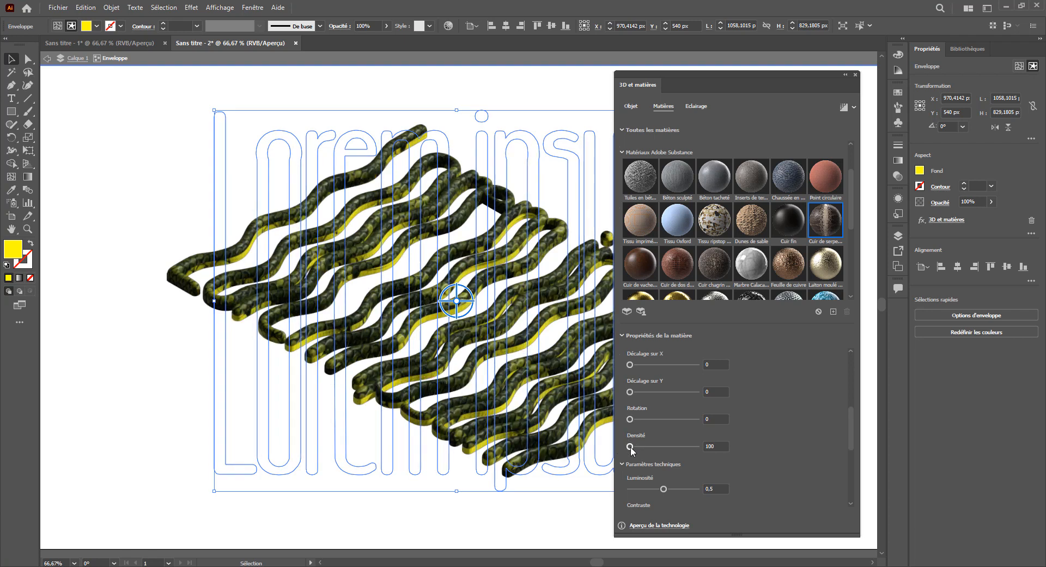
{"action": "left_click_drag", "start_coordinate": [630, 447], "coordinate": [632, 447]}
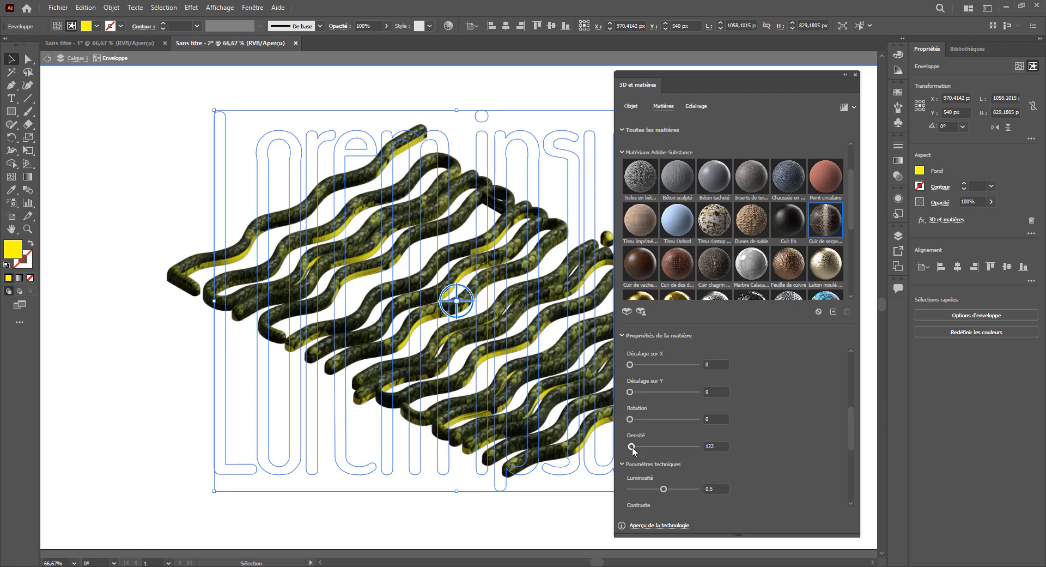
{"action": "left_click", "coordinate": [715, 447]}
{"action": "type", "text": "120"}
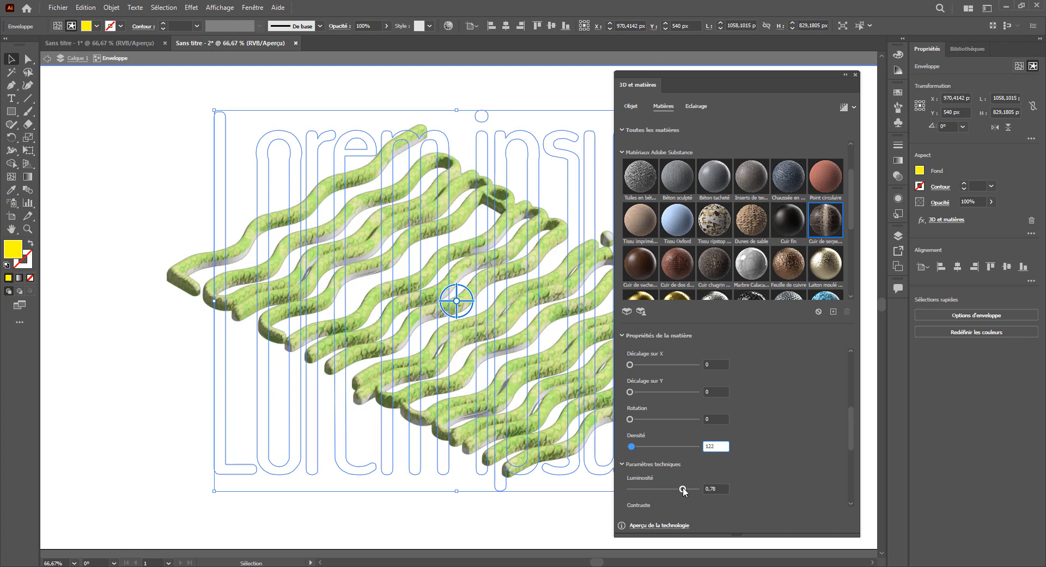
{"action": "left_click_drag", "start_coordinate": [684, 491], "coordinate": [665, 492]}
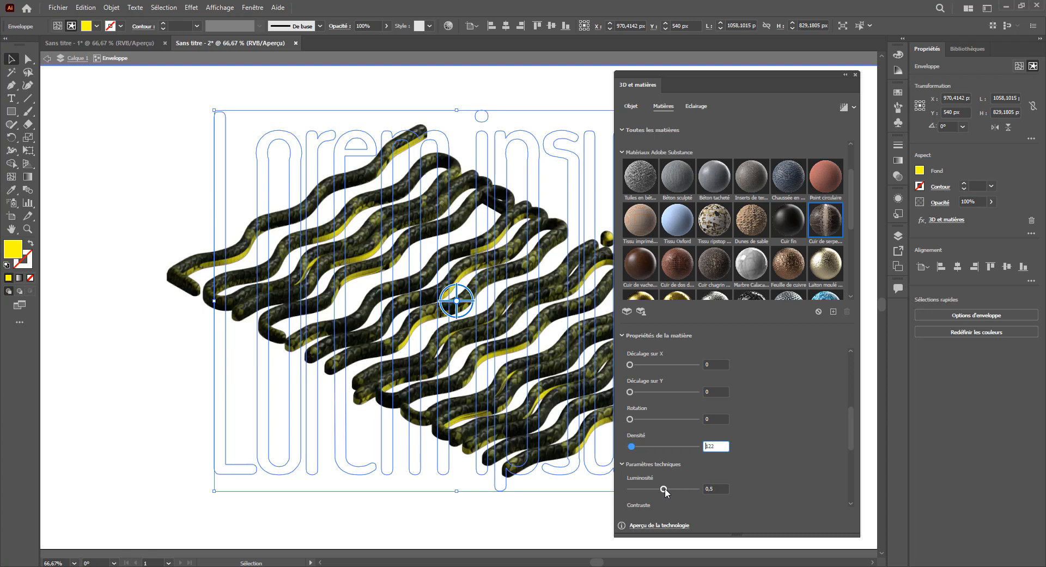
{"action": "scroll", "coordinate": [751, 444], "scroll_direction": "down", "scroll_amount": 3}
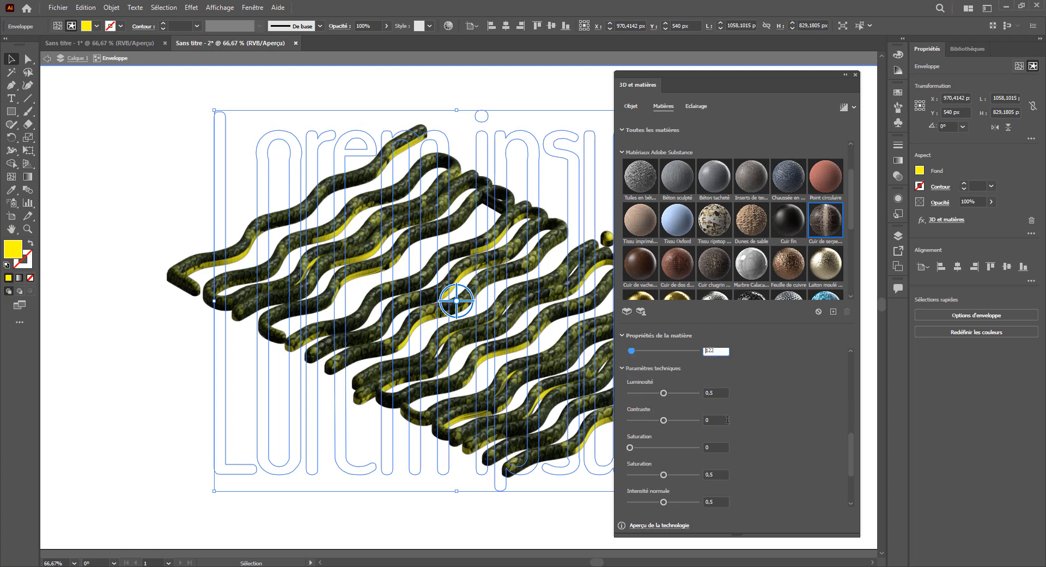
{"action": "scroll", "coordinate": [728, 421], "scroll_direction": "up", "scroll_amount": 5}
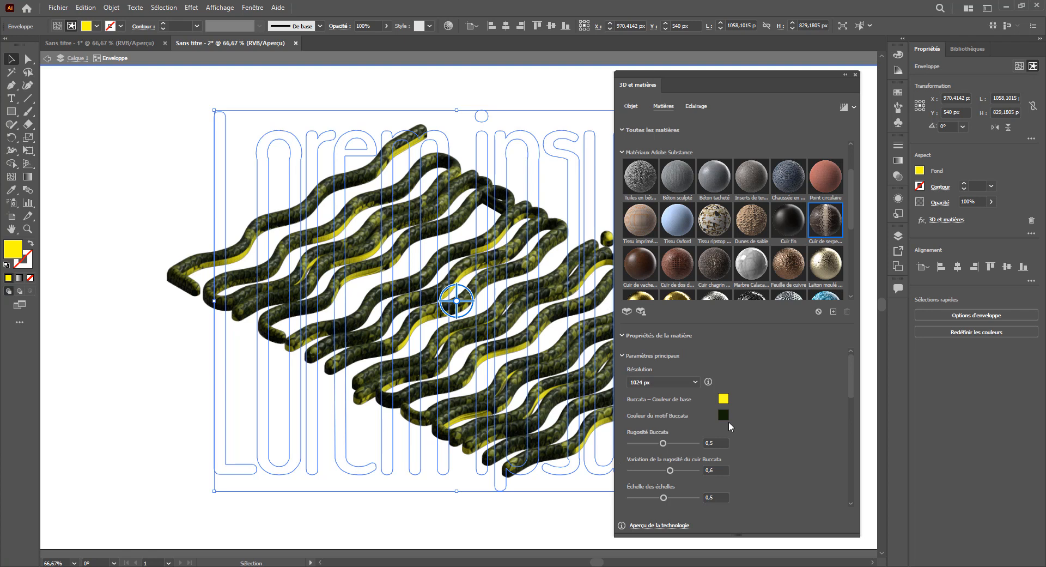
{"action": "scroll", "coordinate": [725, 218], "scroll_direction": "up", "scroll_amount": 2}
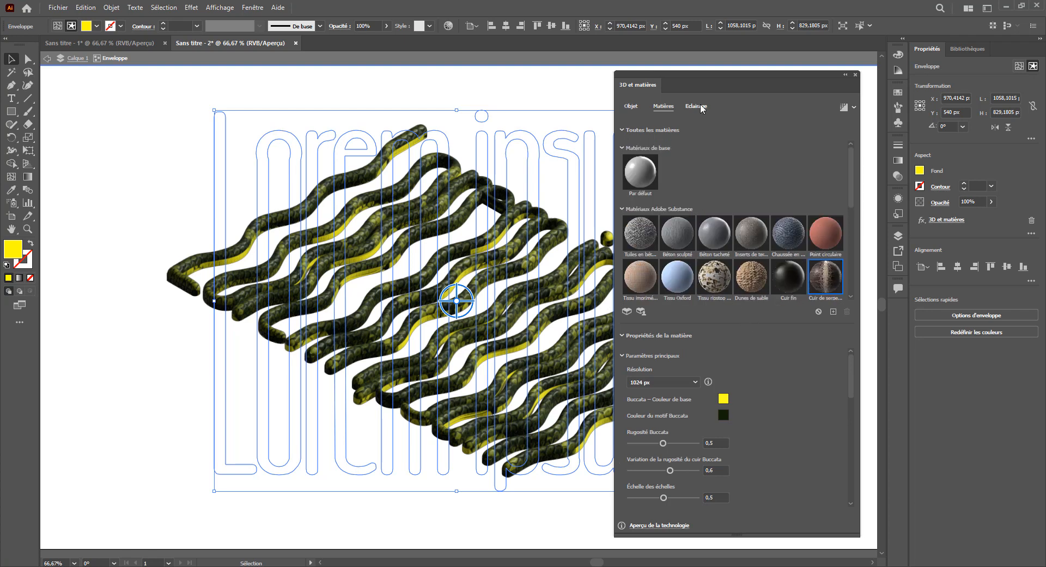
- Compare the Diffusion, top-left (Haut gauche) and Droite lighting presets on the lettering, then return to Standard
{"action": "left_click", "coordinate": [700, 106]}
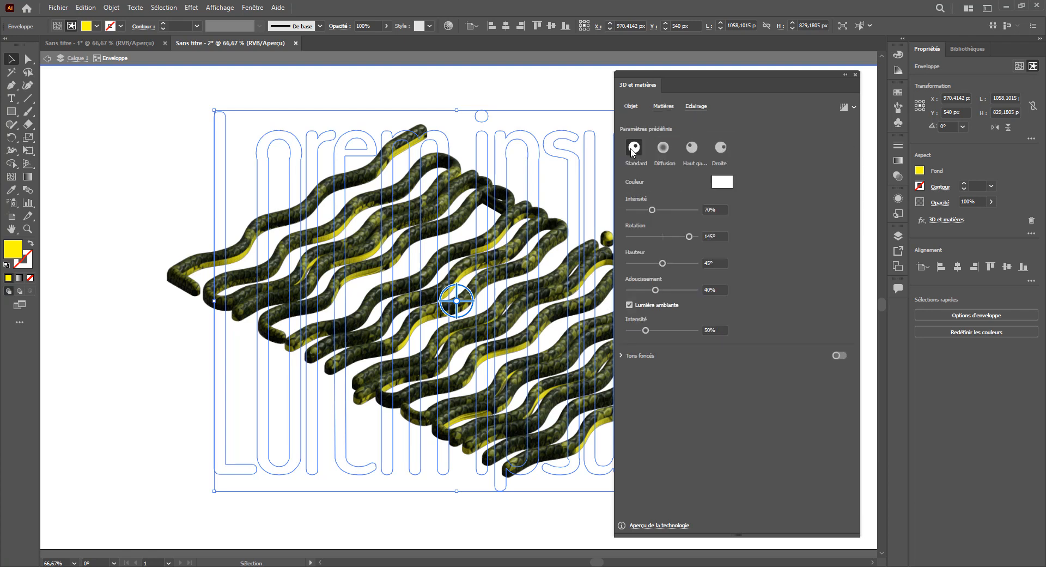
{"action": "left_click", "coordinate": [664, 148]}
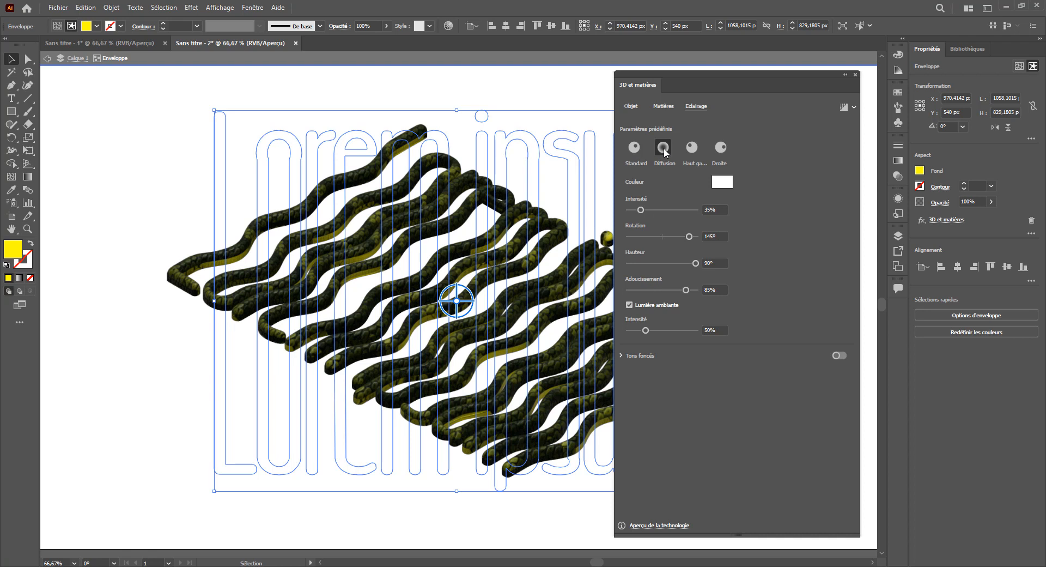
{"action": "left_click", "coordinate": [692, 152]}
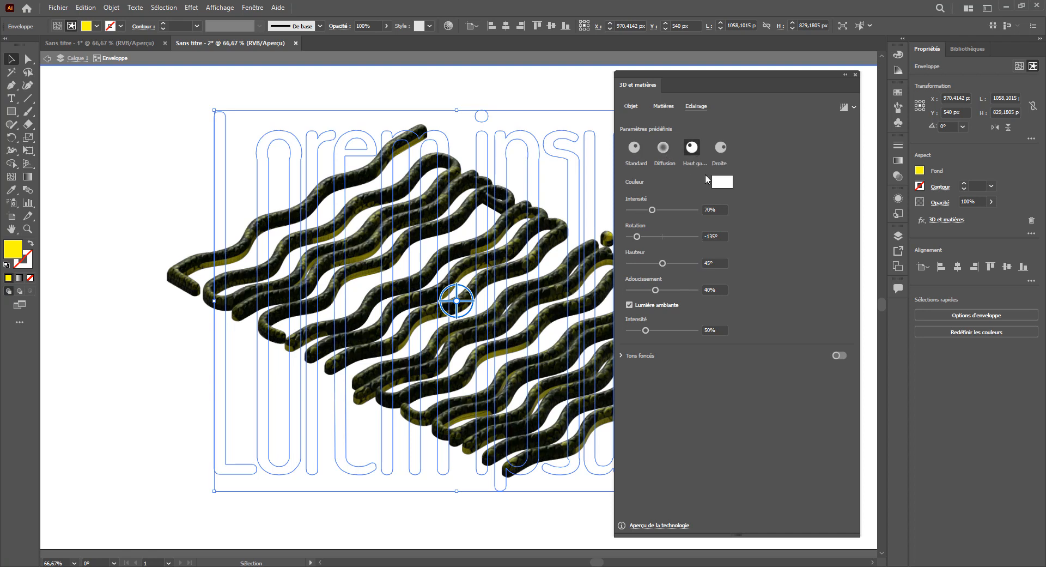
{"action": "left_click", "coordinate": [718, 153]}
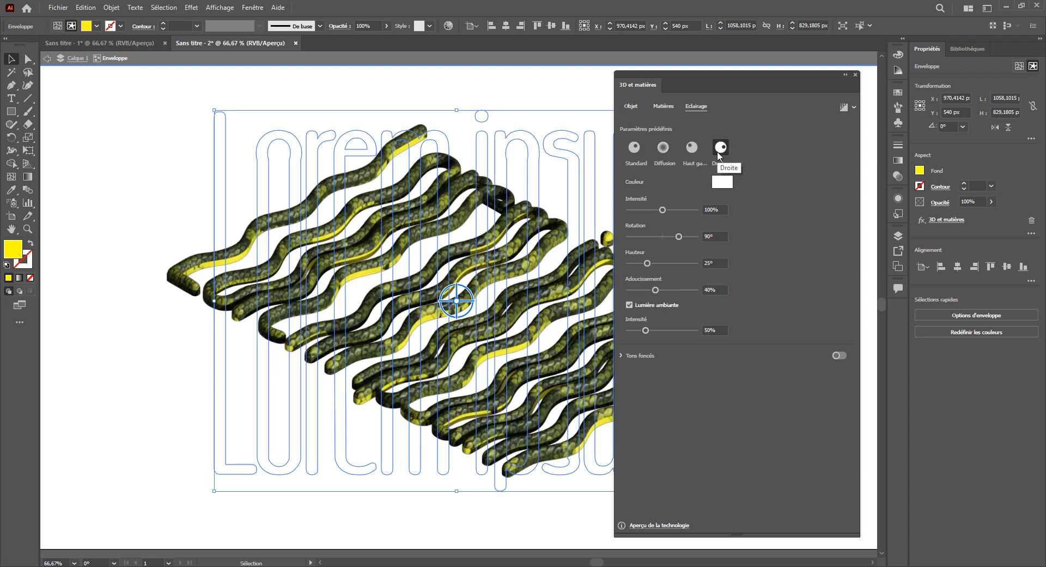
{"action": "left_click", "coordinate": [637, 148]}
- Set the lettering's light intensity to 85%, height to 51° and softening (Adoucissement) to 75%, and close the 3D settings
{"action": "left_click_drag", "start_coordinate": [652, 212], "coordinate": [659, 217]}
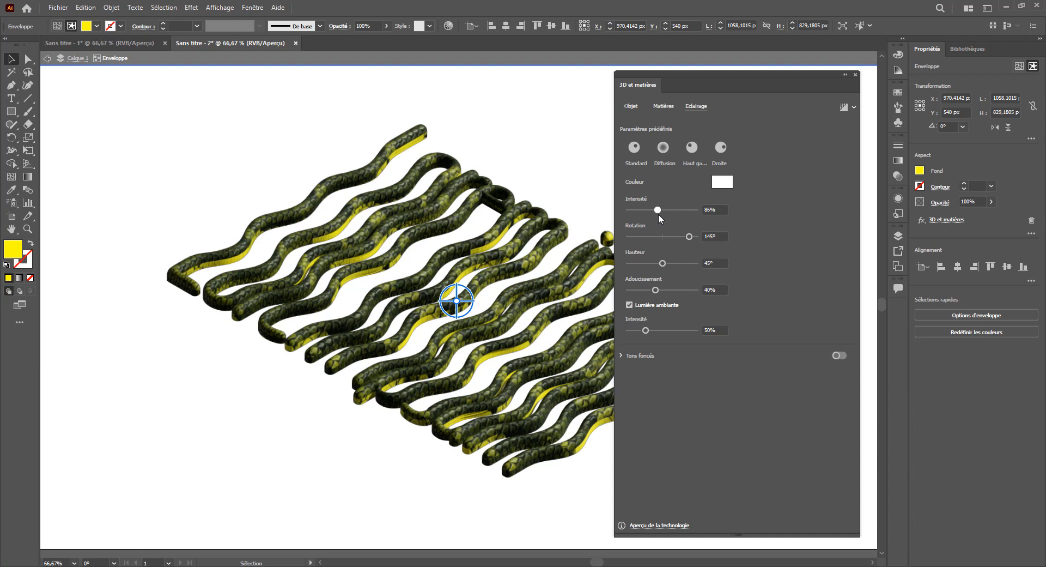
{"action": "left_click_drag", "start_coordinate": [689, 236], "coordinate": [680, 299]}
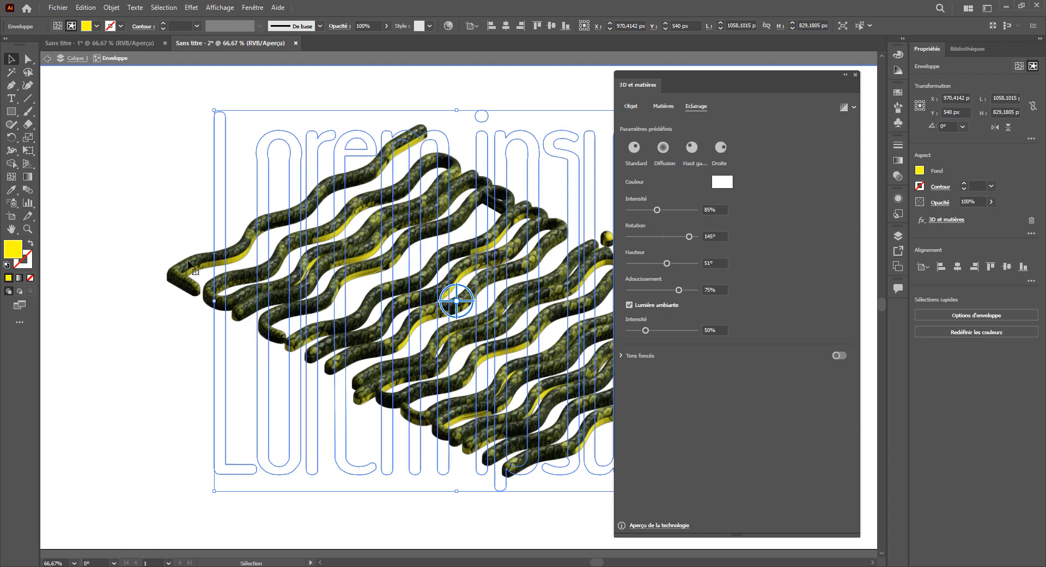
{"action": "left_click", "coordinate": [855, 74]}
- Exit the envelope's isolation mode and draw a yellow 1920 x 1080 px rectangle covering the whole artboard
{"action": "left_click", "coordinate": [748, 233]}
{"action": "key", "text": "ctrl+minus"}
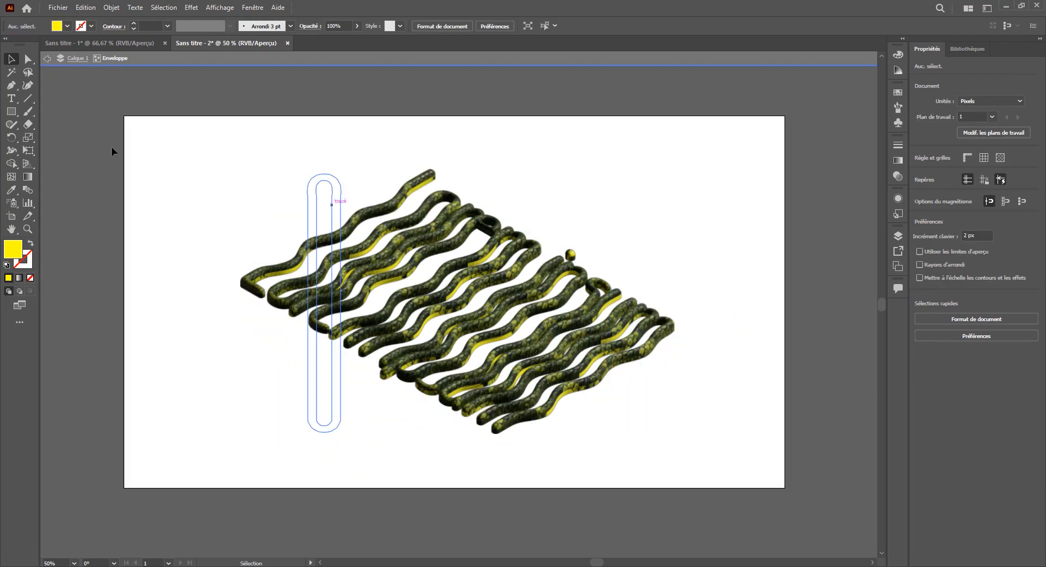
{"action": "double_click", "coordinate": [148, 114]}
{"action": "left_click", "coordinate": [11, 111]}
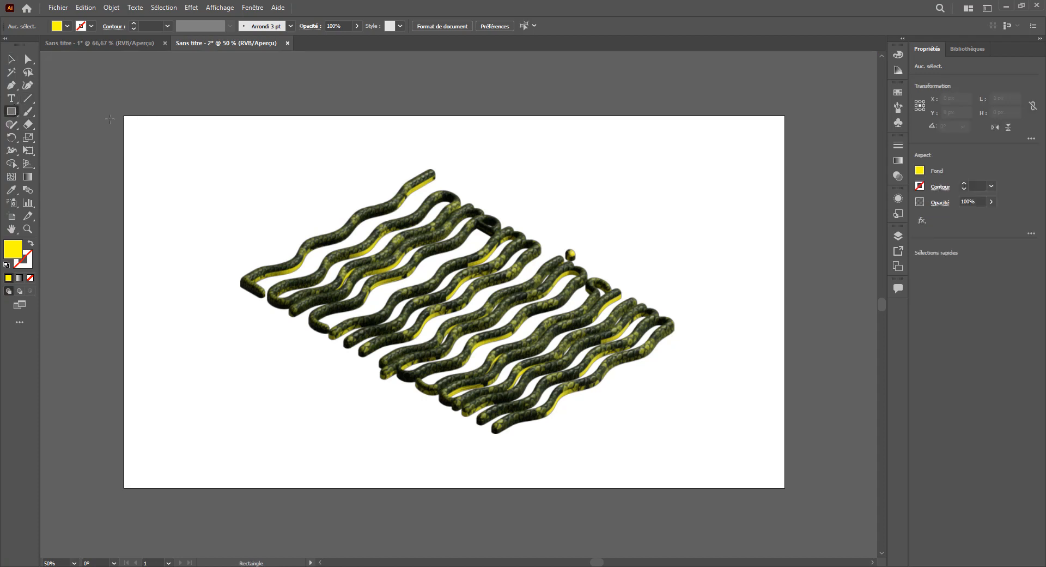
{"action": "left_click_drag", "start_coordinate": [125, 117], "coordinate": [784, 486]}
- Send the yellow rectangle to the back (Arrière-plan) behind the snakeskin lettering and deselect it
{"action": "key", "text": "v"}
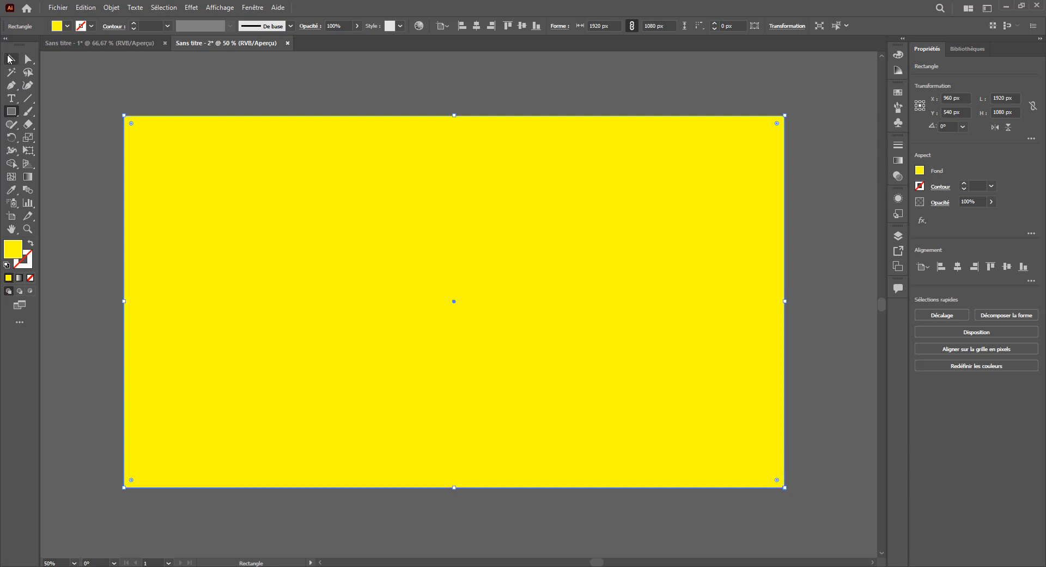
{"action": "right_click", "coordinate": [387, 228]}
{"action": "mouse_move", "coordinate": [441, 428]}
{"action": "left_click", "coordinate": [567, 456]}
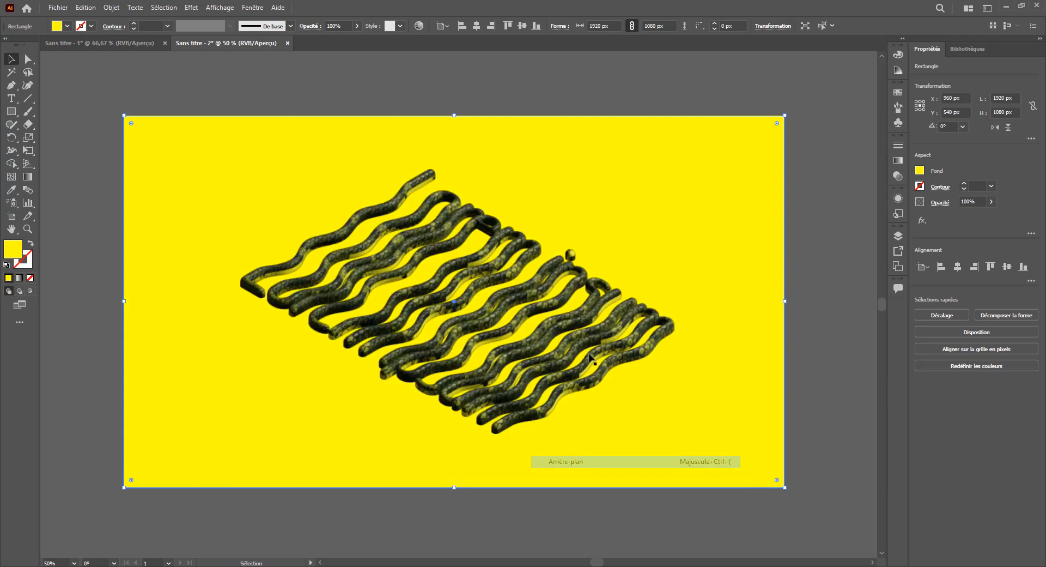
{"action": "left_click", "coordinate": [596, 101]}
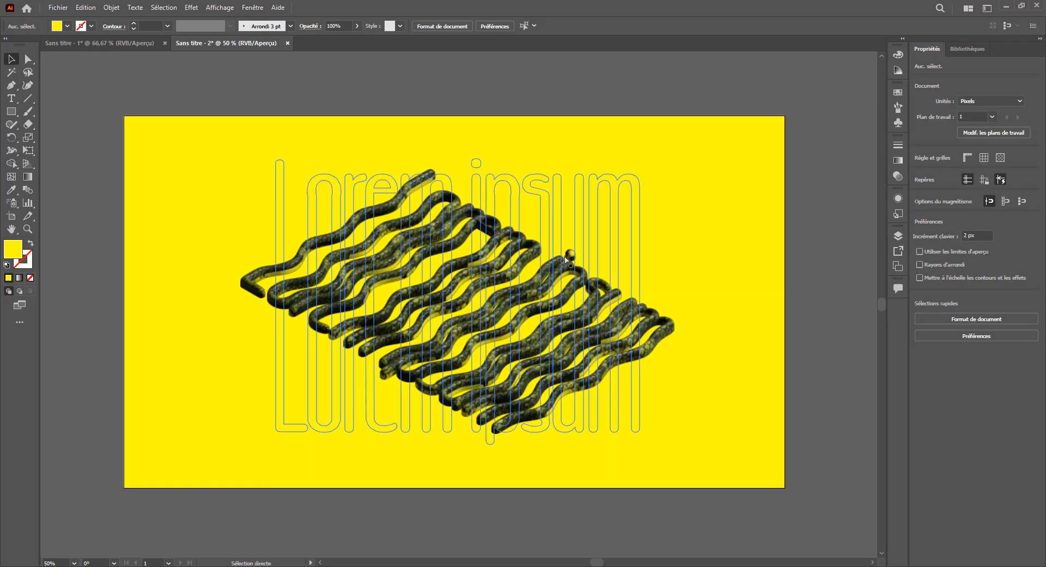
- Reopen the lettering's 3D et matières effect to review the available materials and lighting, and close it without changes
{"action": "key", "text": "ctrl+plus"}
{"action": "left_click_drag", "start_coordinate": [553, 265], "coordinate": [562, 260]}
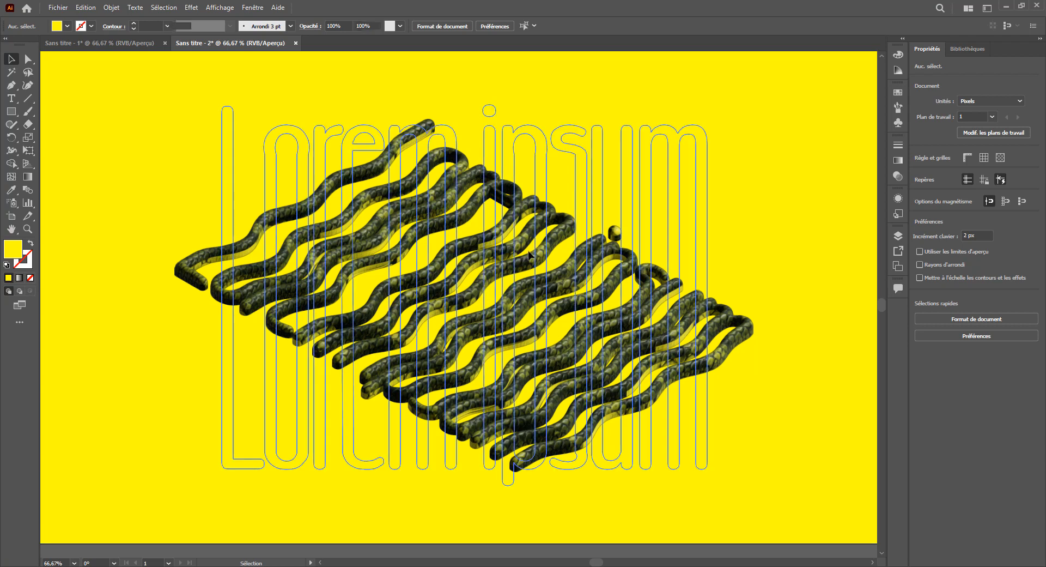
{"action": "left_click", "coordinate": [677, 219]}
{"action": "left_click", "coordinate": [951, 220]}
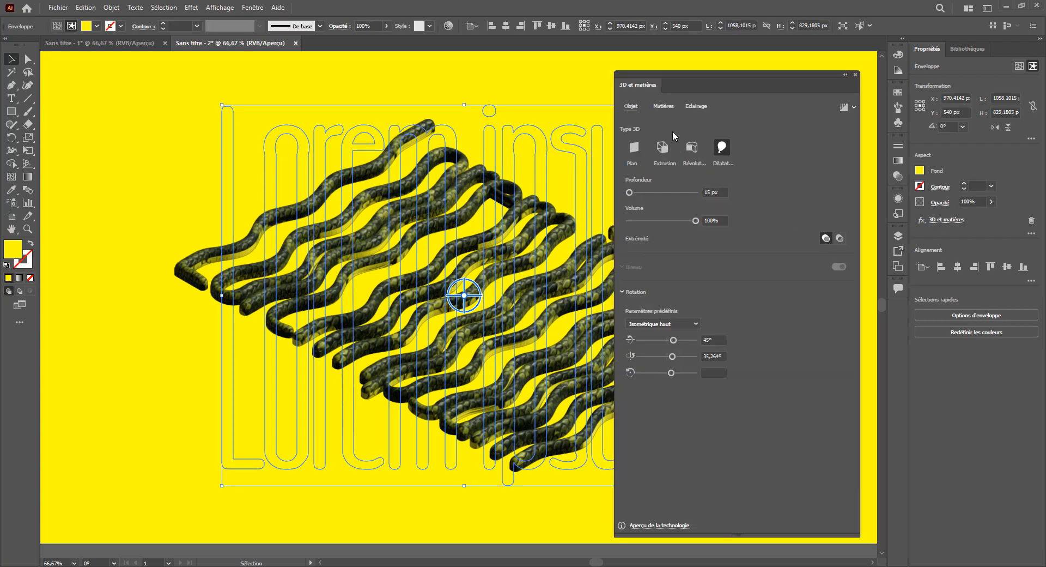
{"action": "left_click", "coordinate": [664, 106]}
{"action": "left_click_drag", "start_coordinate": [852, 175], "coordinate": [854, 216]}
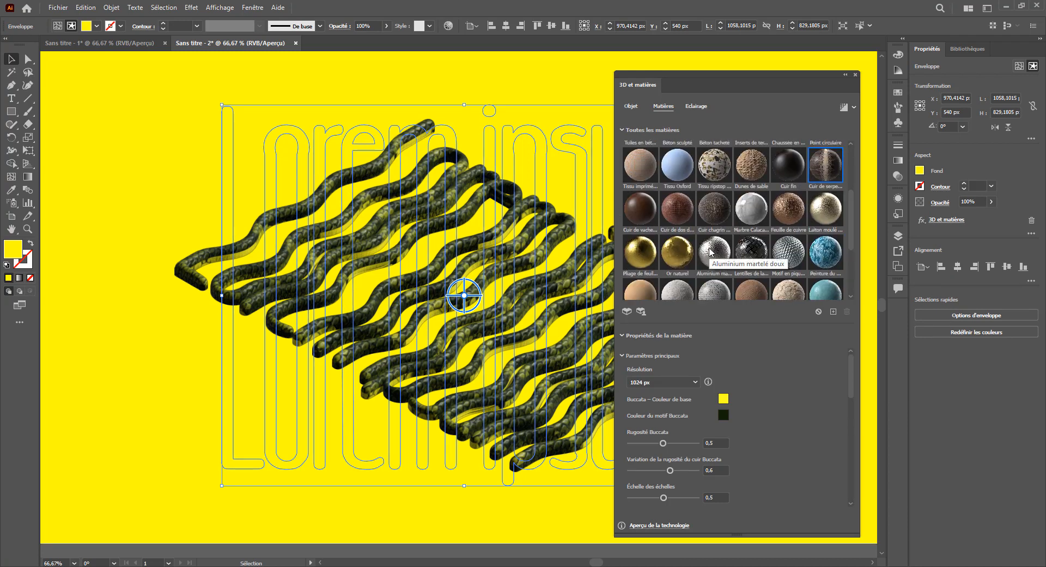
{"action": "left_click_drag", "start_coordinate": [853, 220], "coordinate": [851, 158]}
{"action": "left_click", "coordinate": [695, 106]}
{"action": "left_click", "coordinate": [856, 76]}
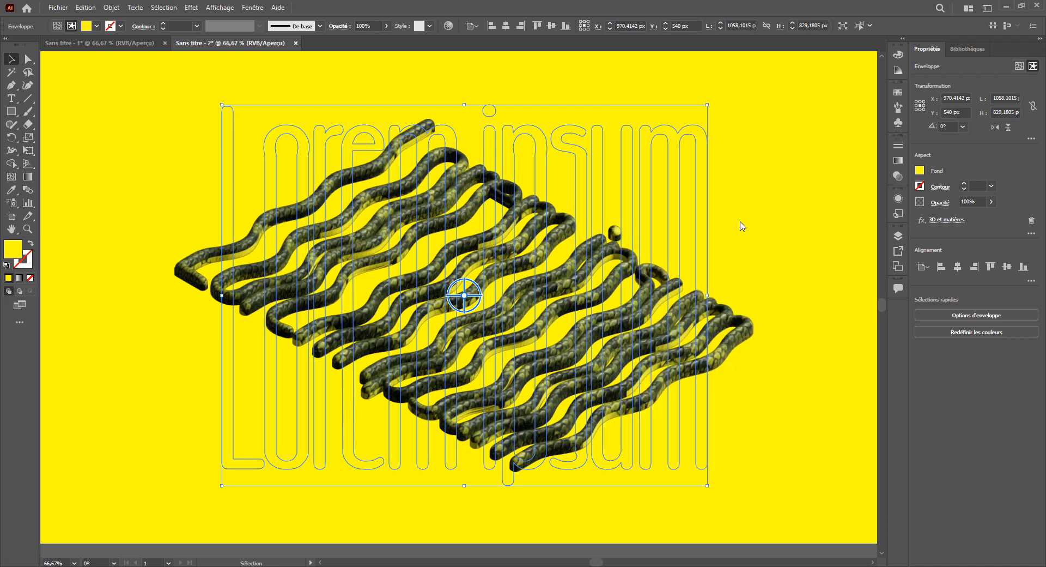
{"action": "left_click", "coordinate": [762, 224]}
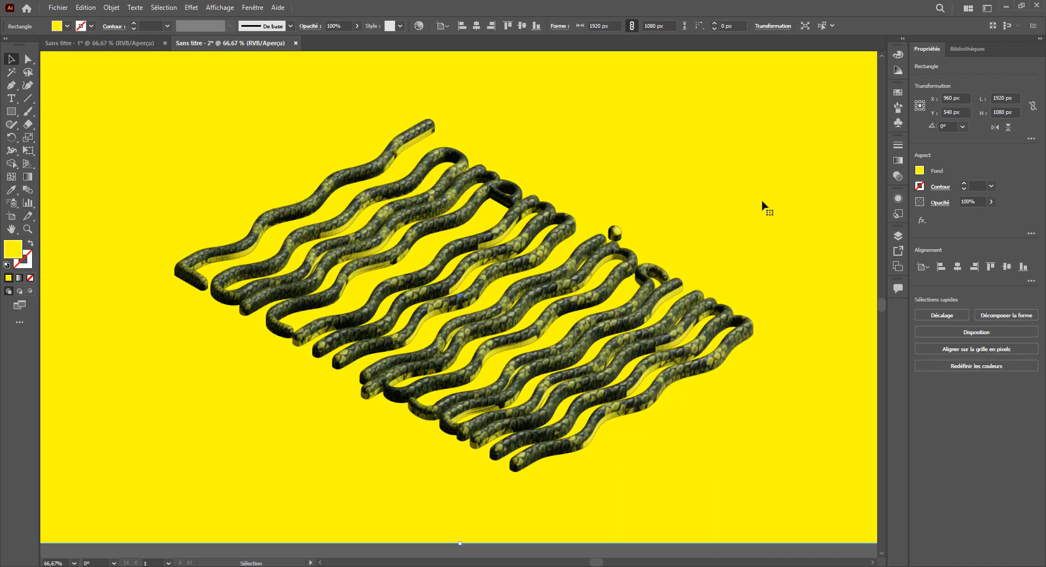